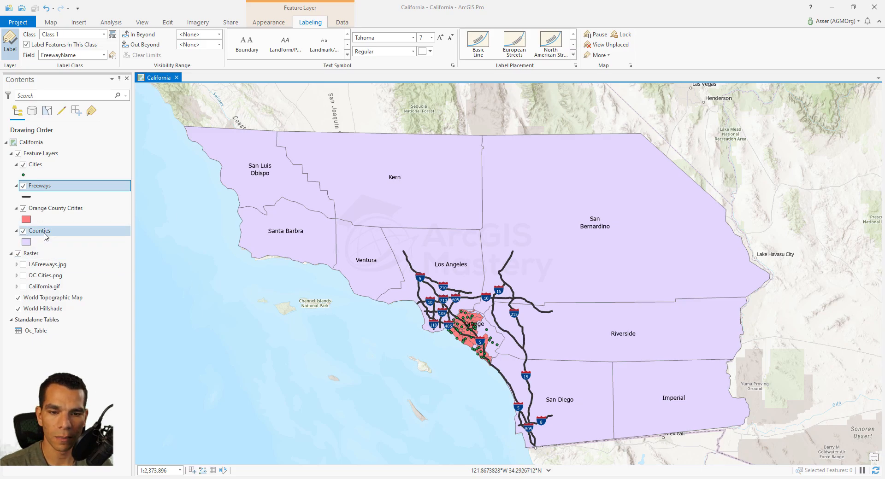
- View the symbology settings of the Orange County Citites layer and its symbol's colour palette without changing anything
right_click(48, 211)
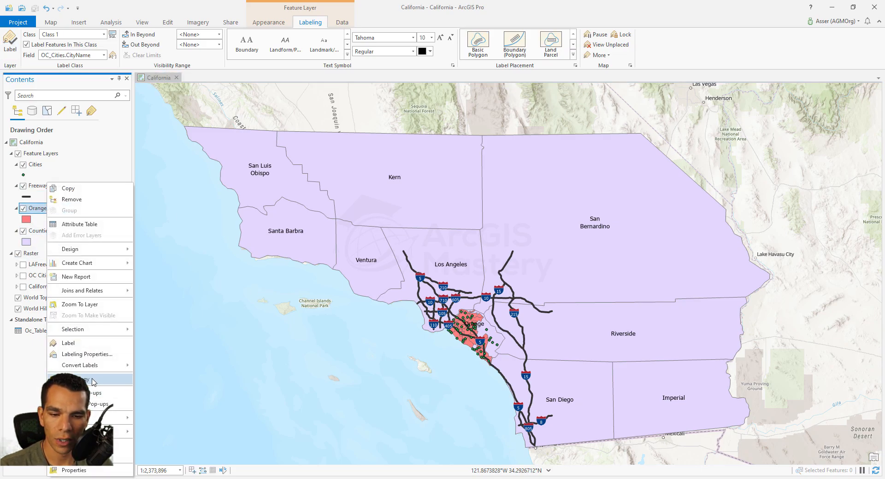
click(128, 388)
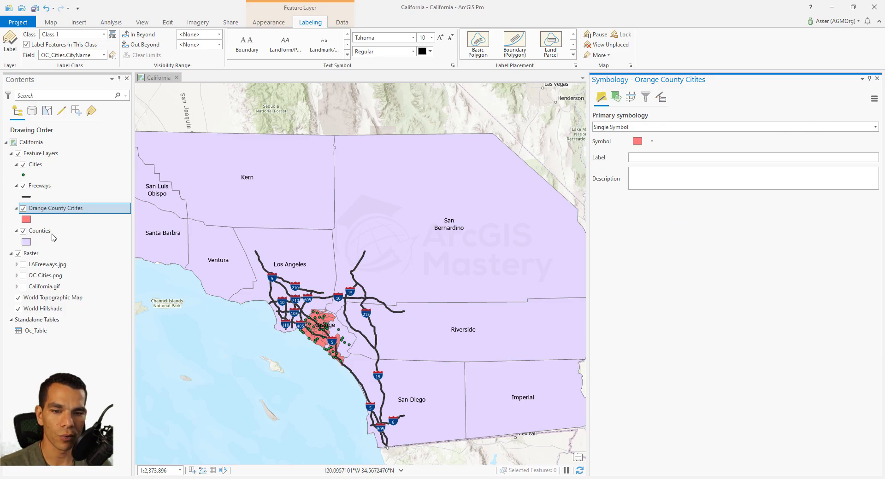
right_click(55, 208)
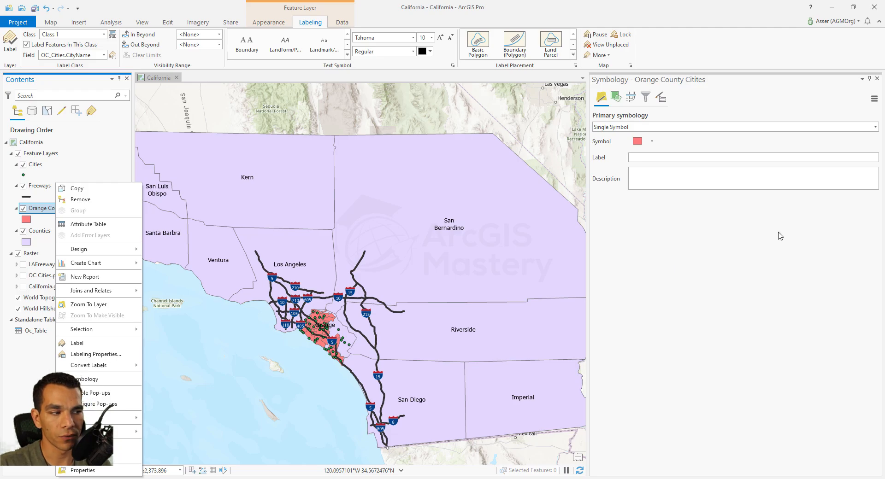
click(876, 79)
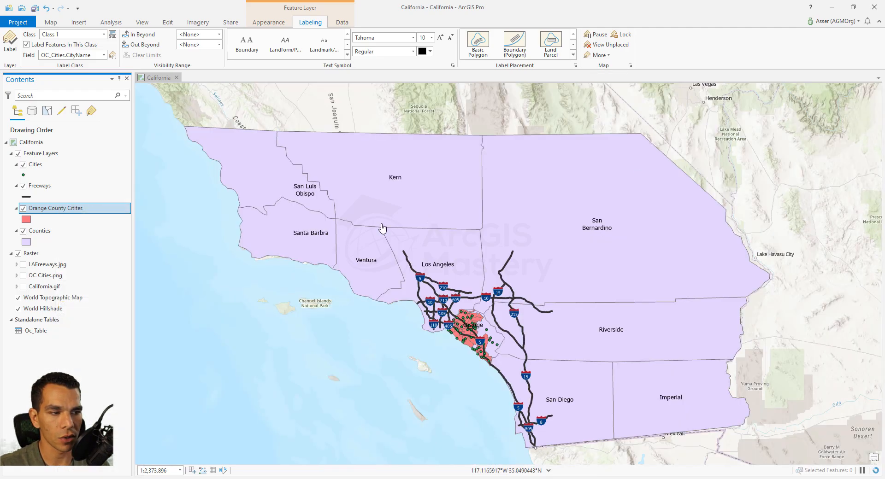
right_click(29, 223)
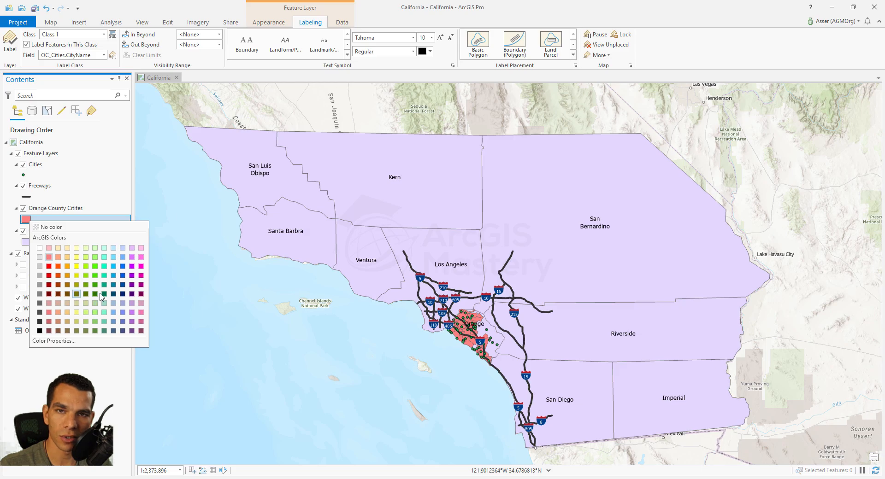
click(91, 415)
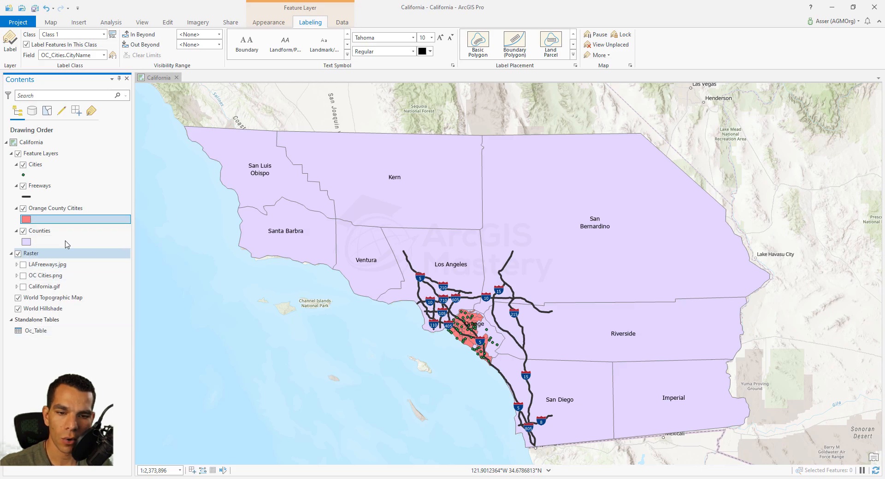
- Look at the symbol galleries of the Orange County Citites, Cities and Freeways layers
click(26, 219)
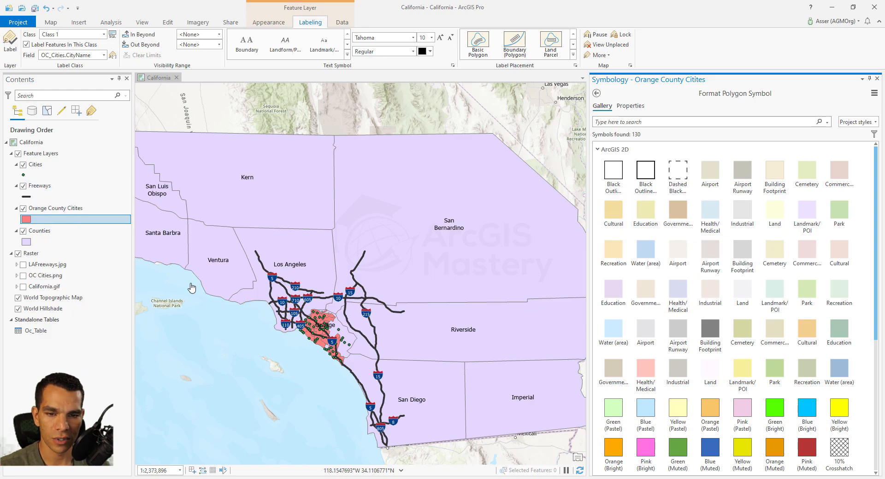
click(24, 174)
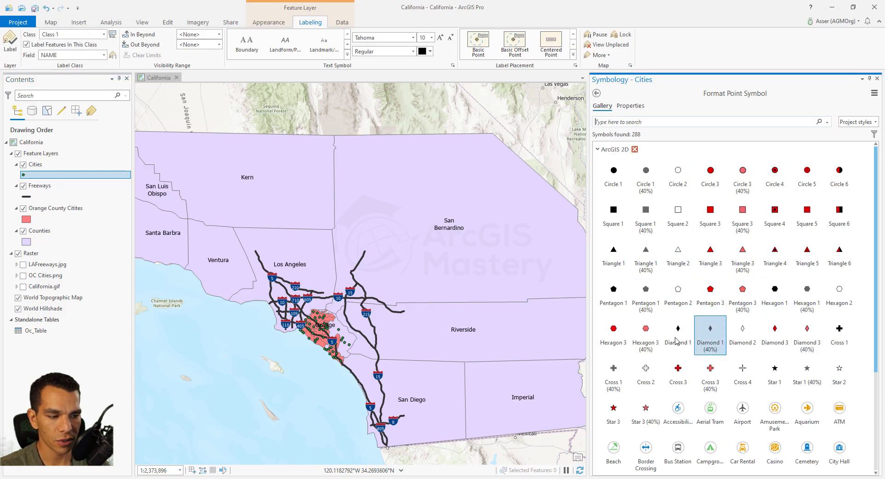
click(26, 196)
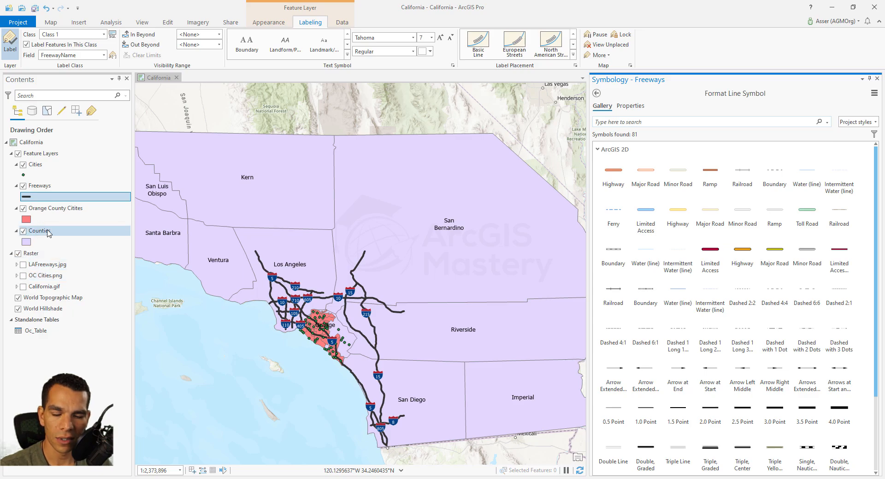
- Hide the Orange County Citites, Freeways and Cities layers, leaving Counties as the only feature layer shown
click(23, 208)
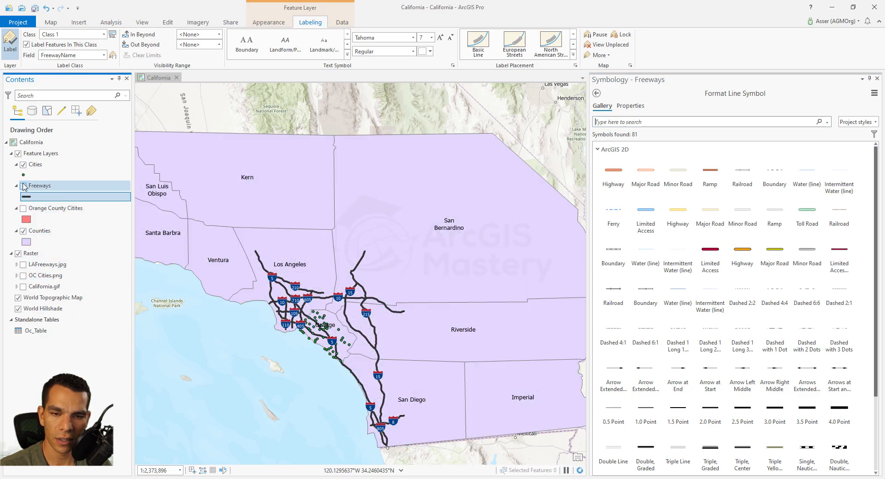
click(23, 186)
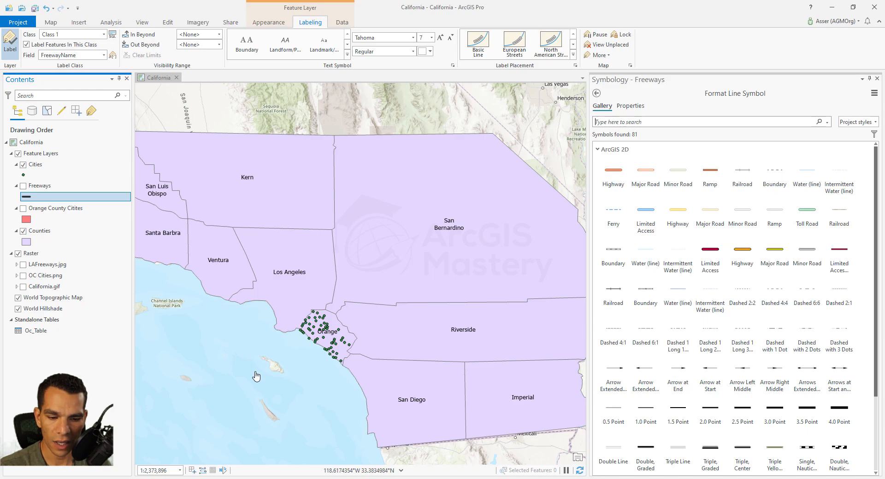
click(23, 165)
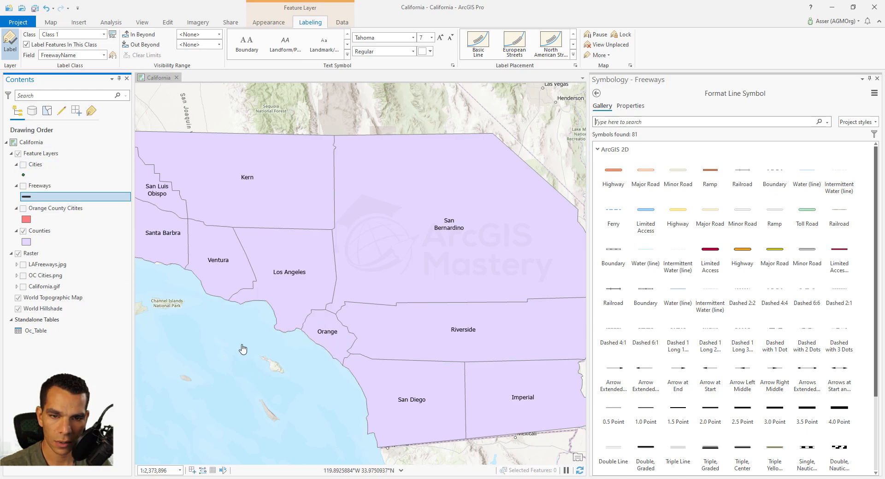
drag(303, 361, 327, 350)
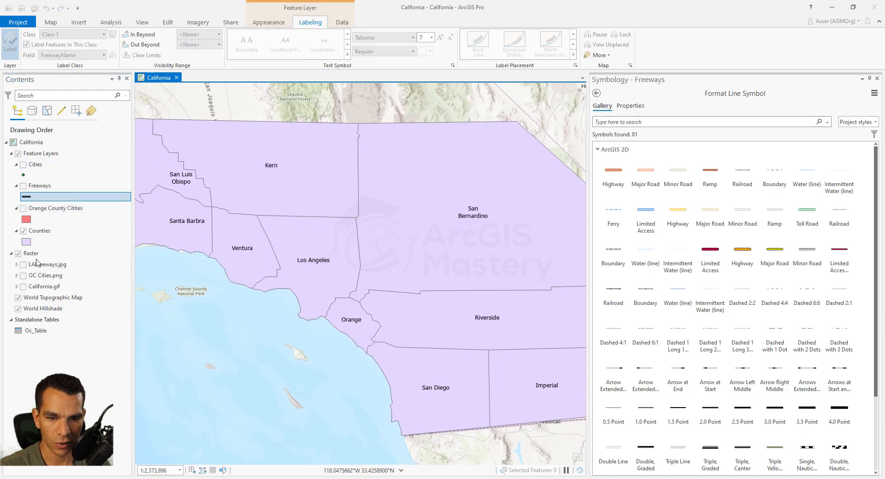
- Open the polygon symbol gallery for the Counties layer and widen the Symbology pane
click(45, 235)
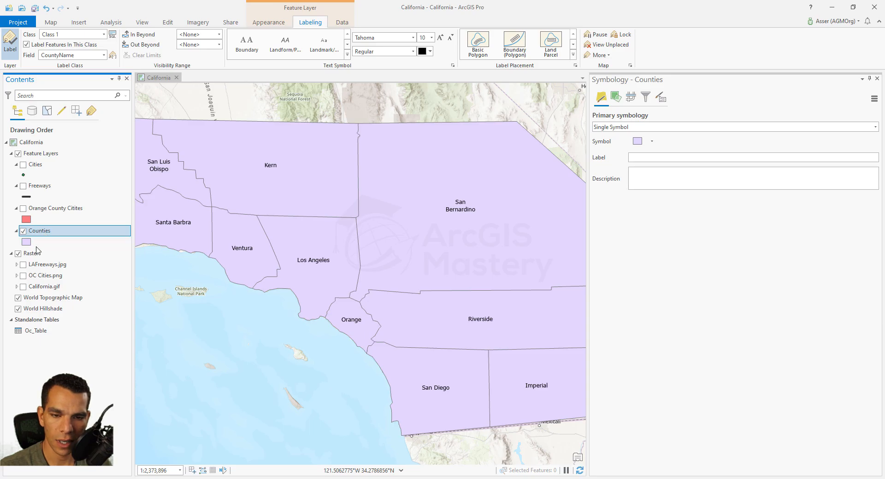
click(27, 241)
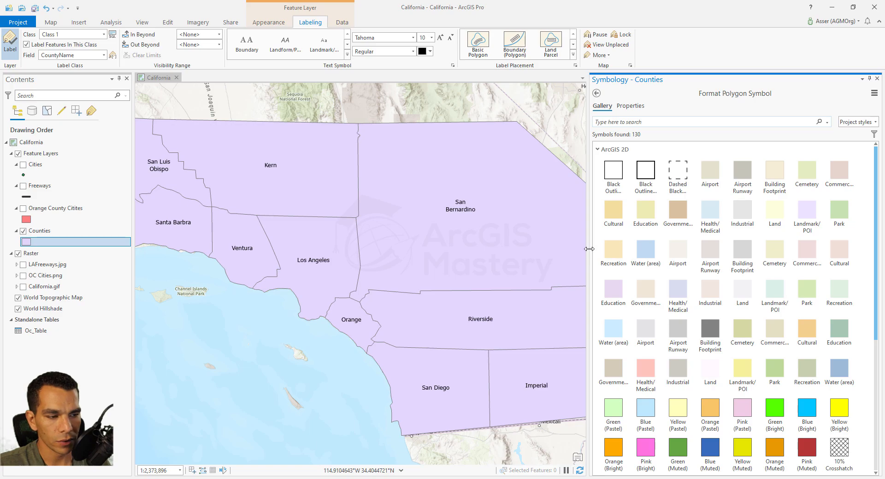
drag(589, 249, 538, 249)
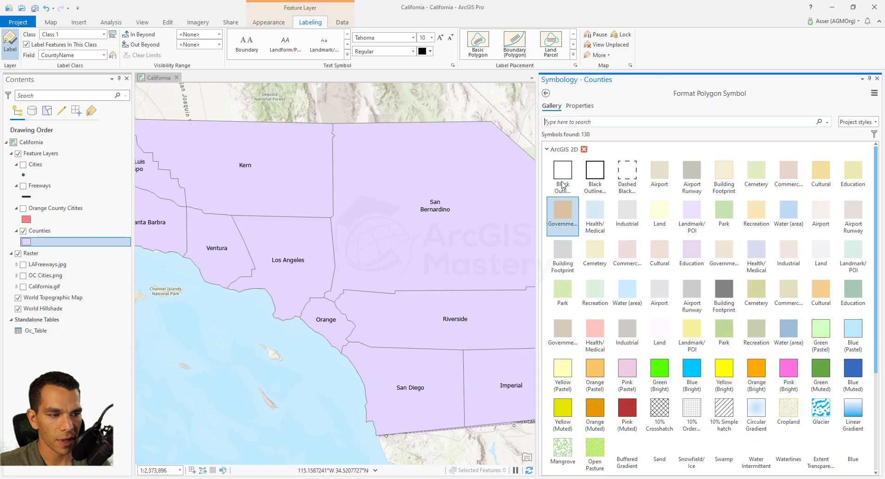
- Browse the ArcGIS 2D and 3D polygon symbols and apply 10% Ordered Stipple to the Counties layer
click(552, 150)
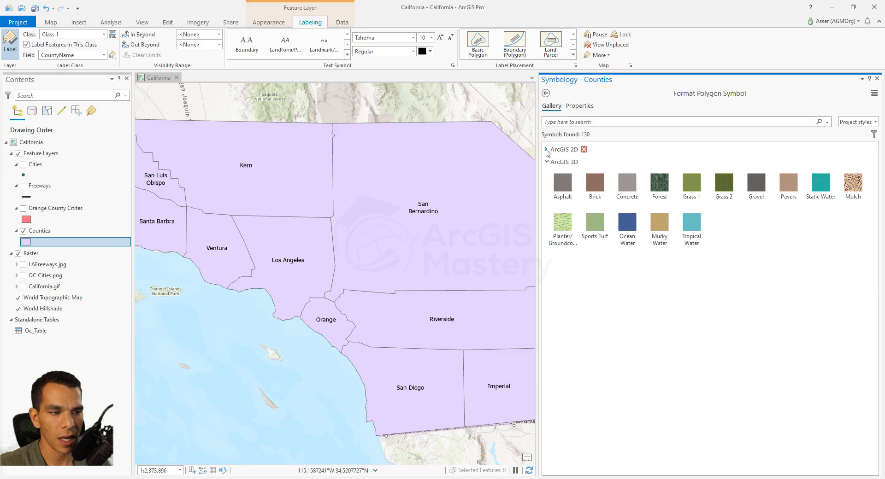
click(546, 150)
scroll(676, 316, down, 3)
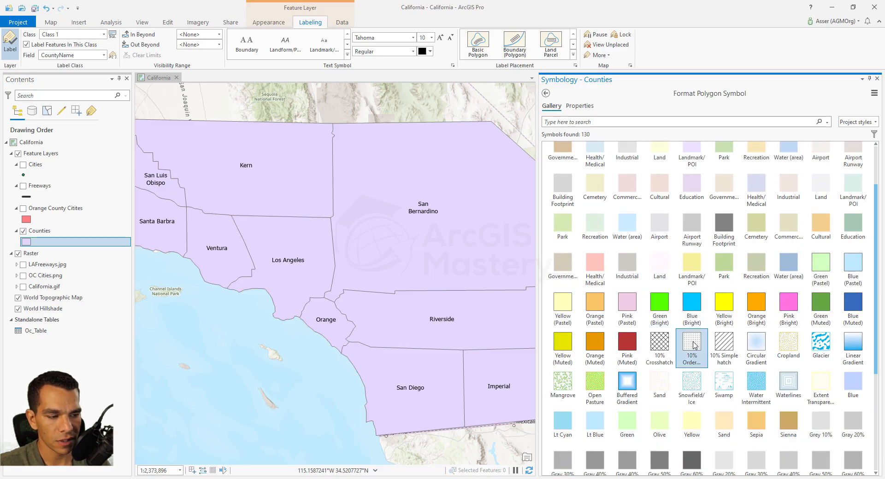
scroll(696, 350, up, 5)
scroll(659, 258, down, 5)
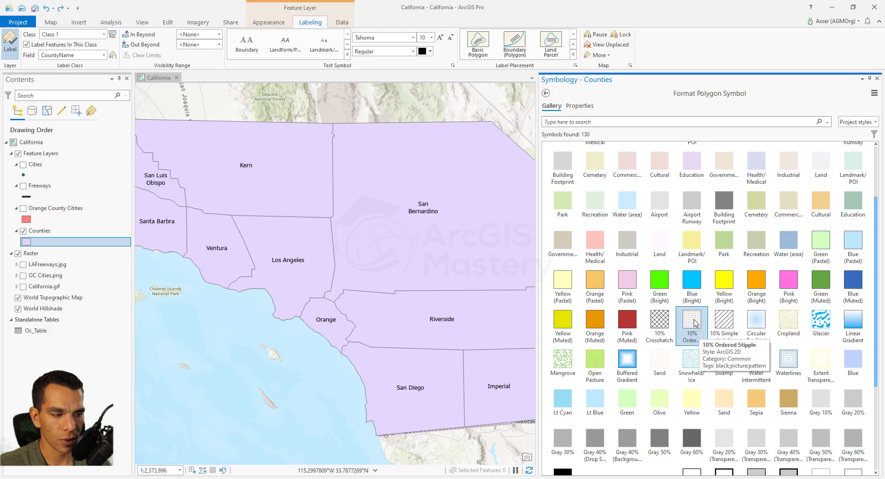
click(700, 334)
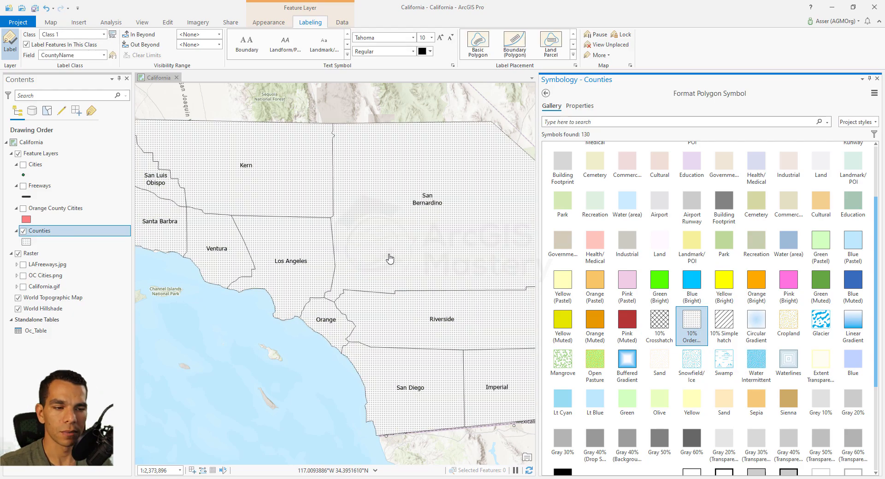
mouse_move(389, 259)
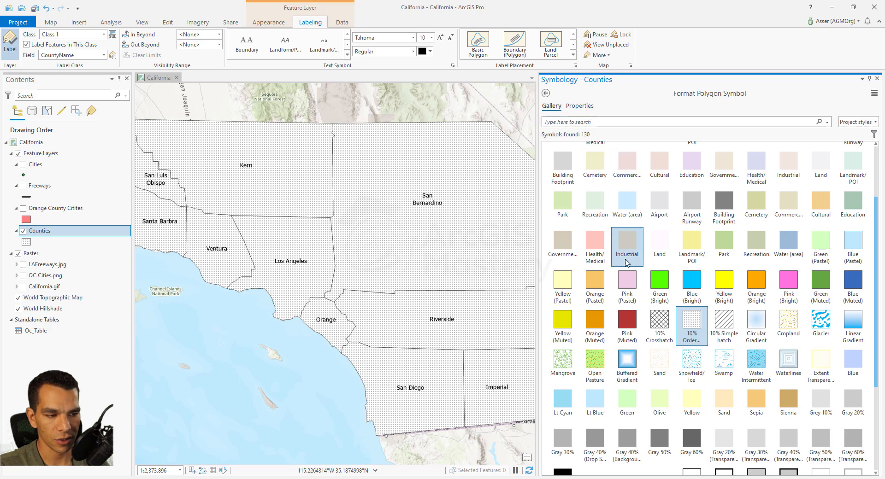
- Apply the Orange (Pastel) symbol to the Counties layer and enable scale-based sizing in its symbol properties
click(599, 291)
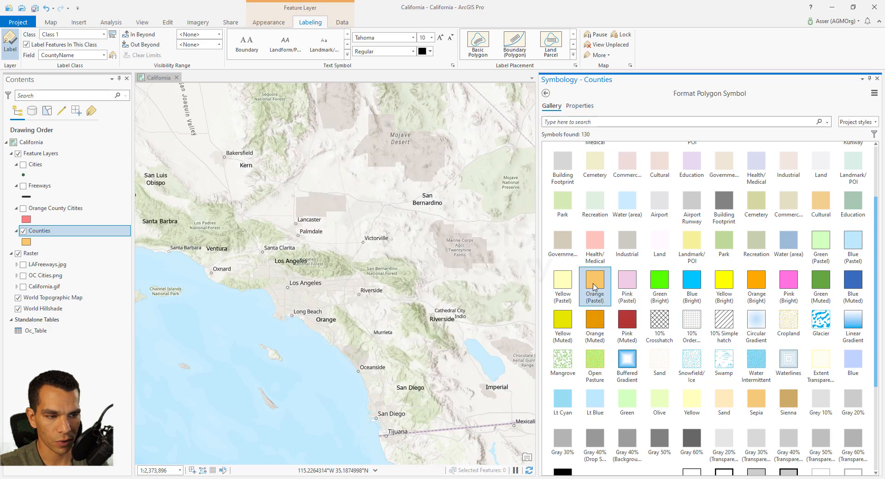
click(579, 107)
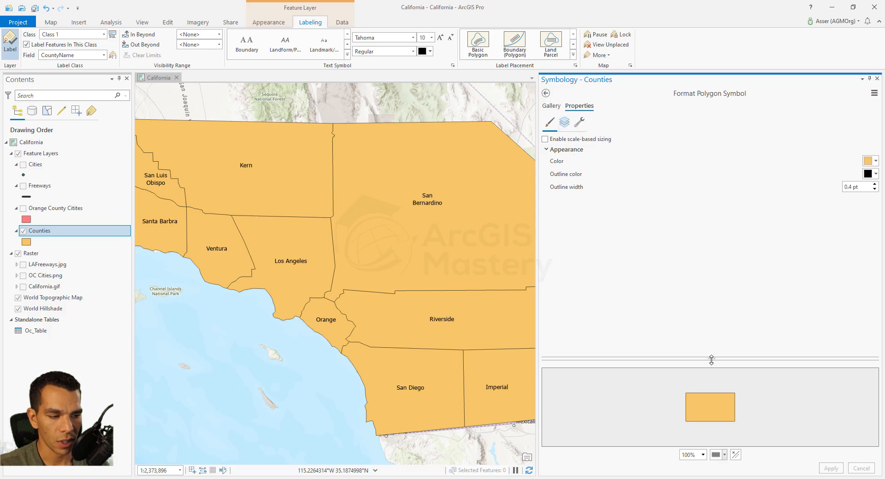
drag(708, 358, 706, 290)
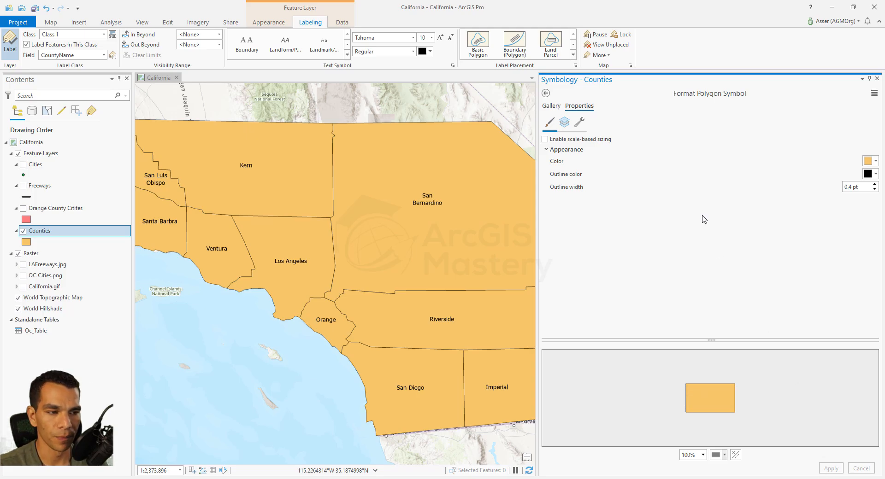
click(553, 126)
click(544, 140)
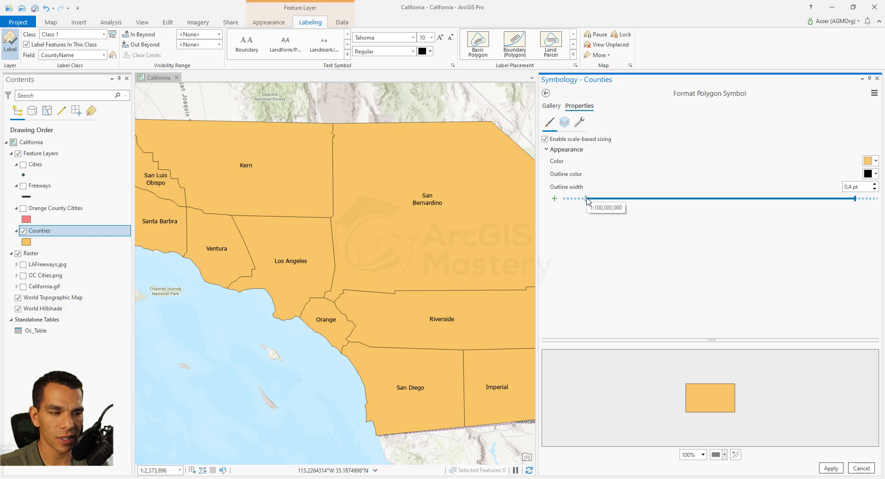
mouse_move(591, 199)
mouse_down()
mouse_move(612, 201)
mouse_move(594, 207)
mouse_up()
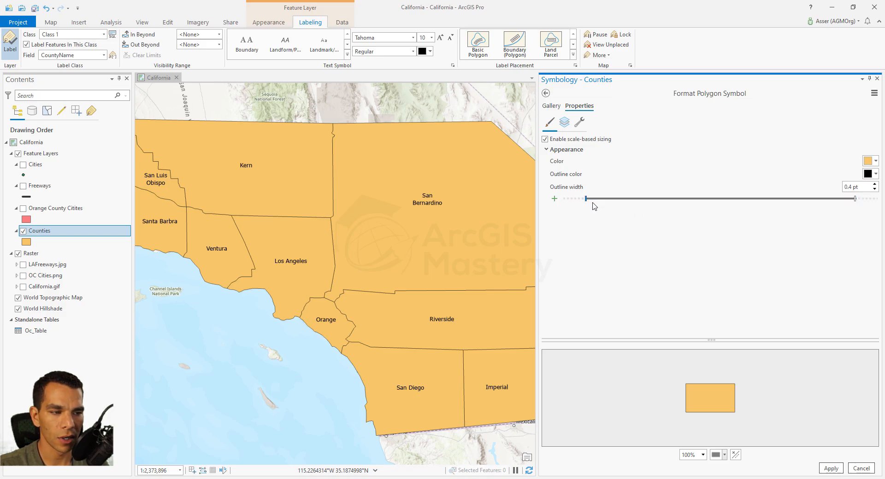
- Set the Counties fill colour to red and apply the change to the map
click(875, 161)
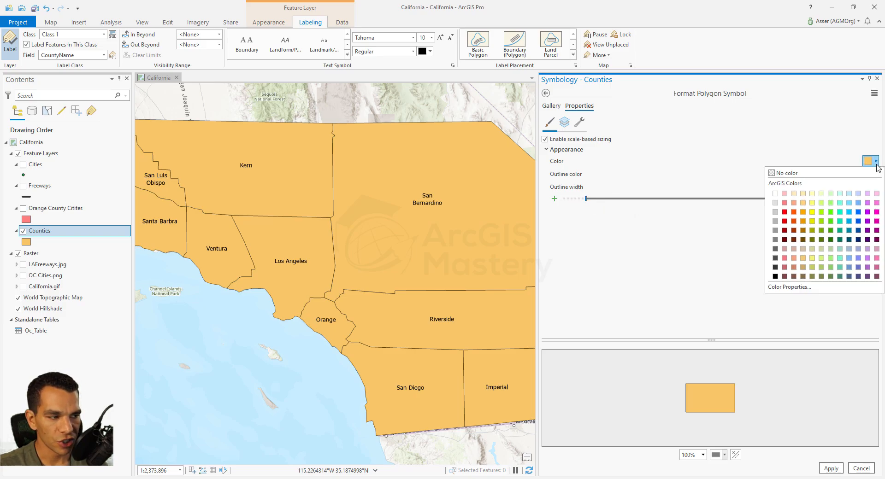
click(785, 221)
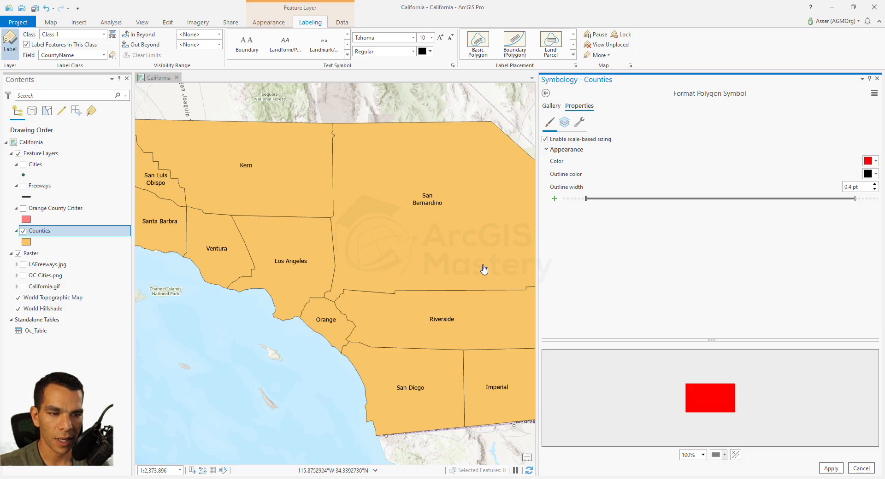
click(831, 468)
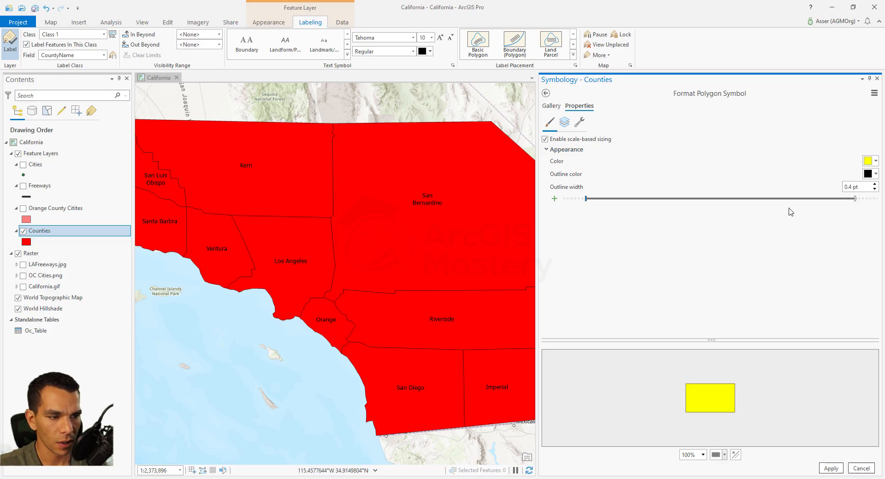
- Give the Counties polygons a yellow fill and a green outline 2 pt wide, and apply the changes
click(867, 175)
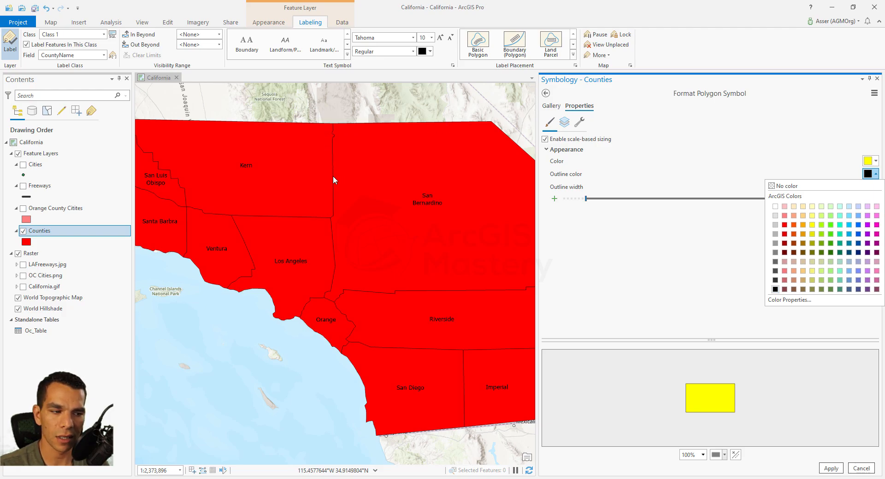
click(628, 229)
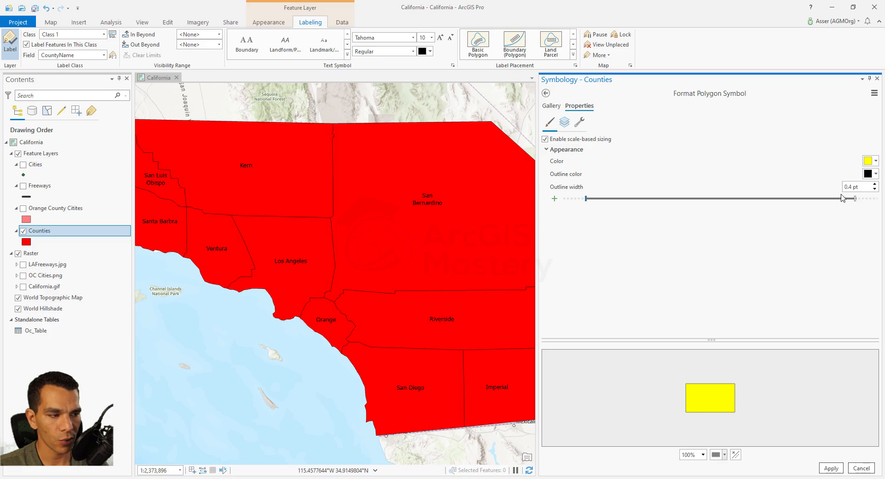
click(875, 174)
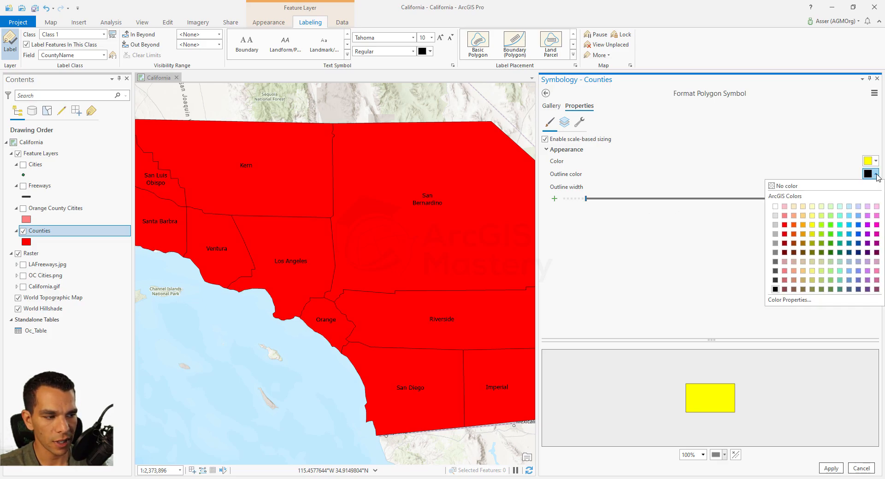
click(831, 235)
click(874, 185)
click(874, 185)
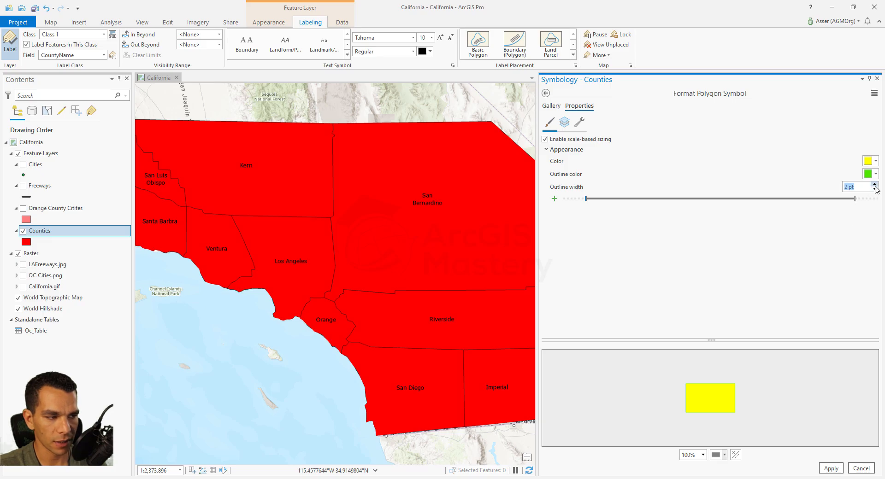
click(831, 469)
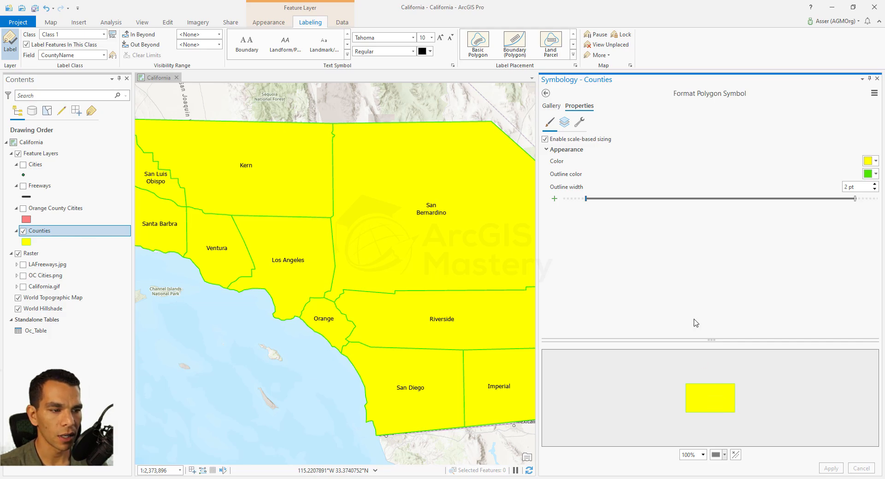
- Apply the Orange (Pastel) gallery symbol to the Counties layer and return to its symbol properties
click(551, 107)
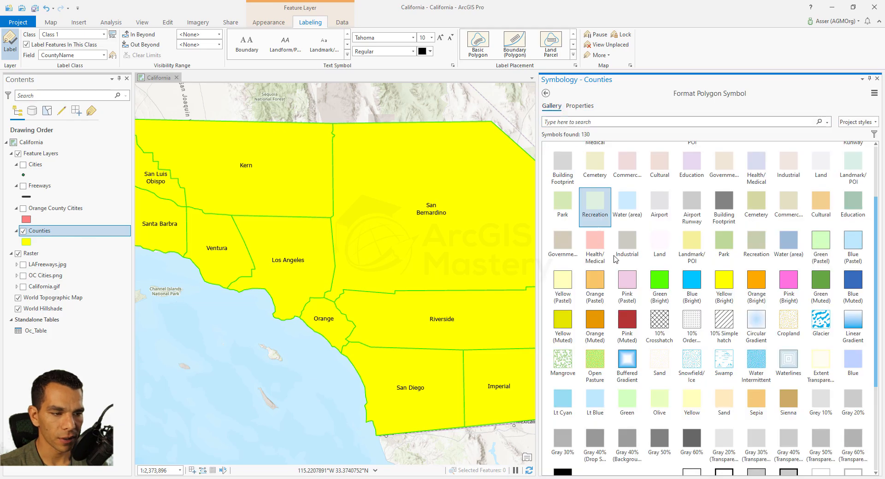
click(595, 281)
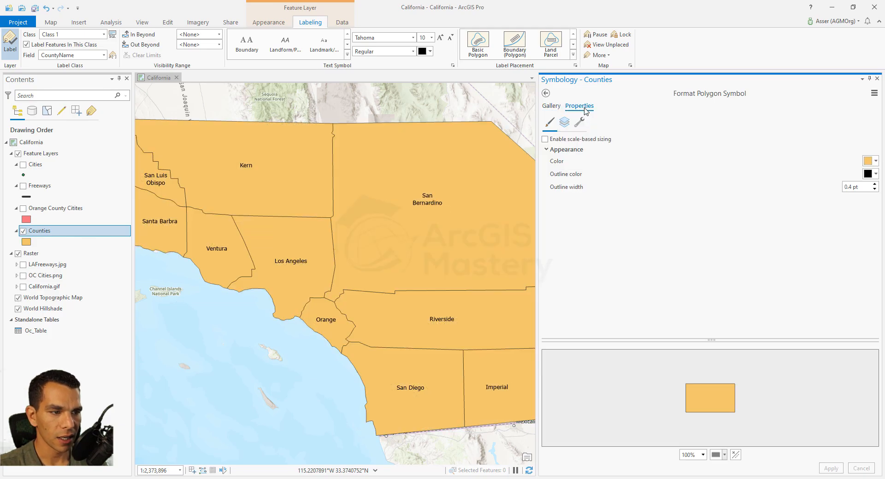
click(579, 106)
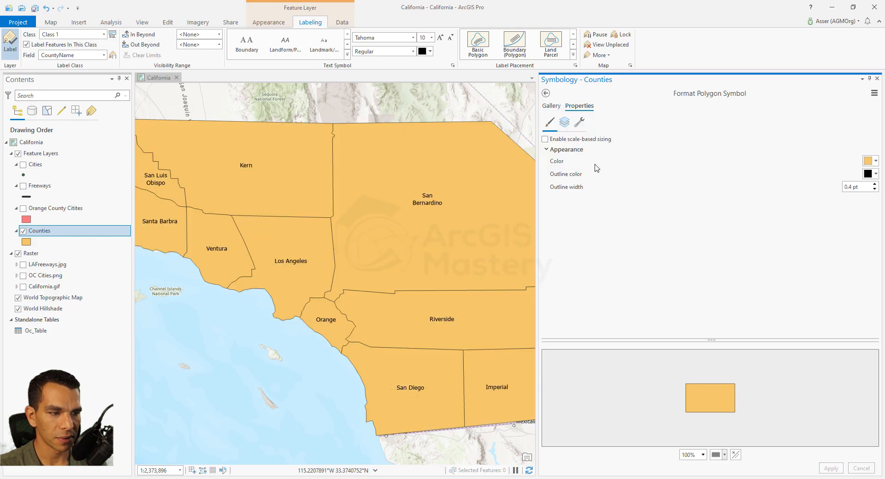
- Examine the stroke and fill layers of the Counties symbol and the fill types on offer
click(565, 123)
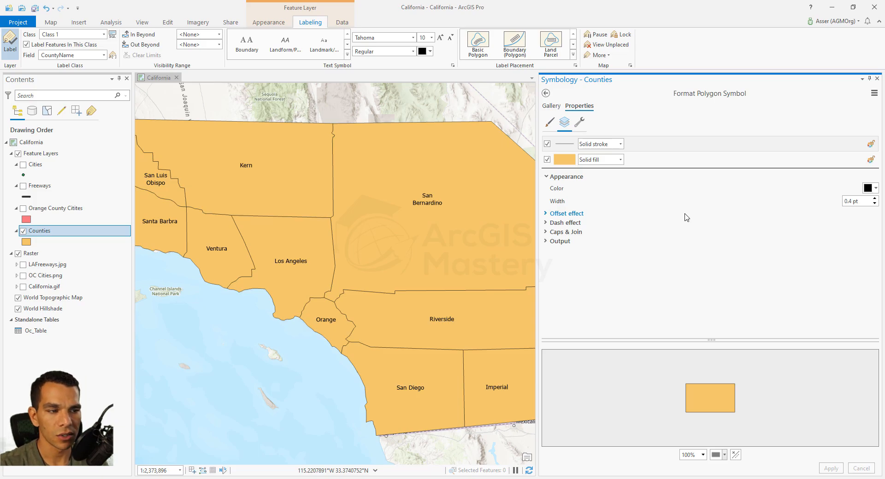
click(570, 161)
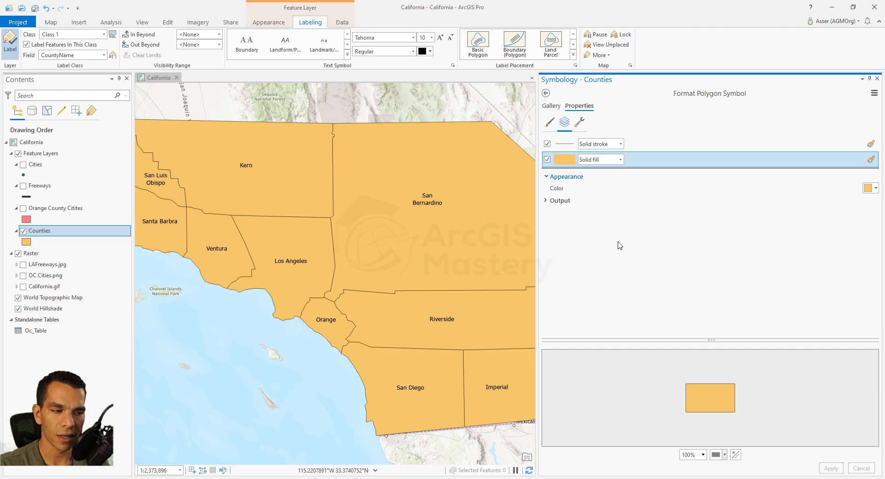
click(566, 143)
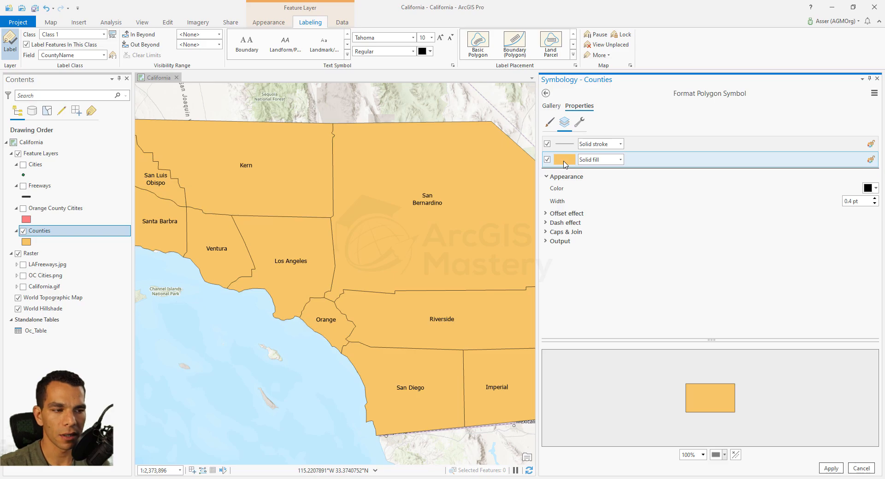
click(620, 159)
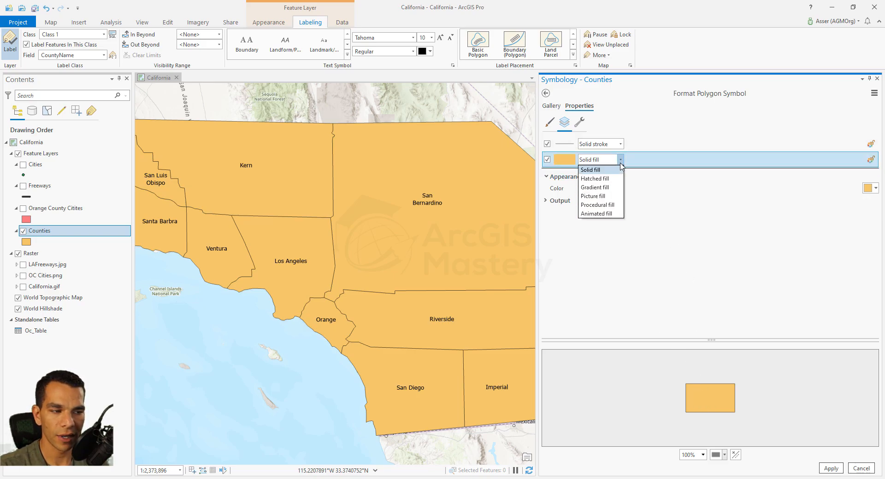
key(Escape)
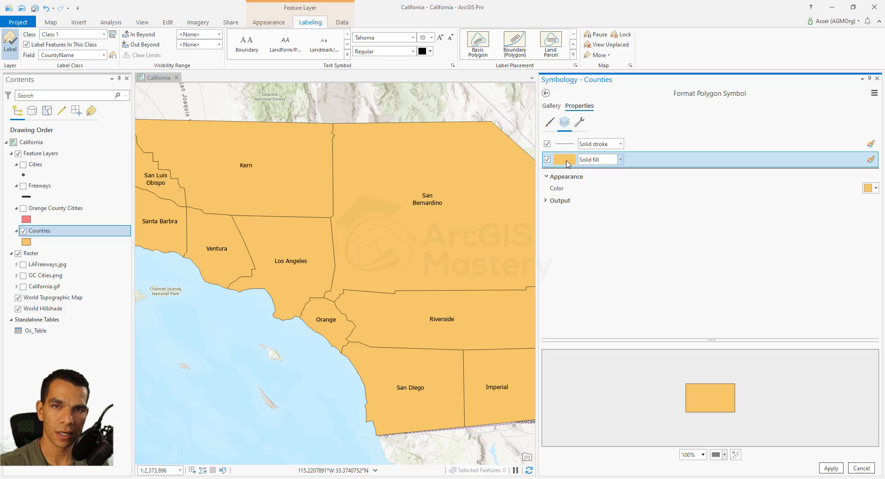
- Try a hatched fill and a gradient fill on the Counties symbol, checking the gradient's colour scheme and colour options
click(620, 160)
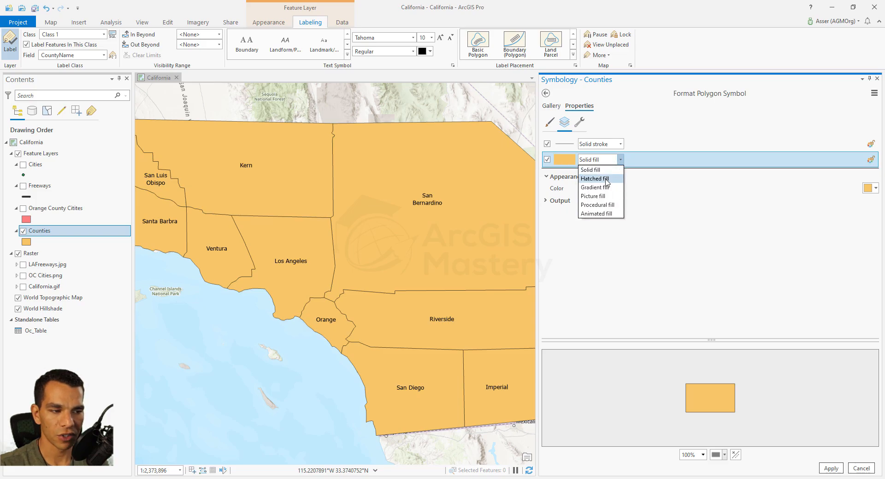
click(606, 180)
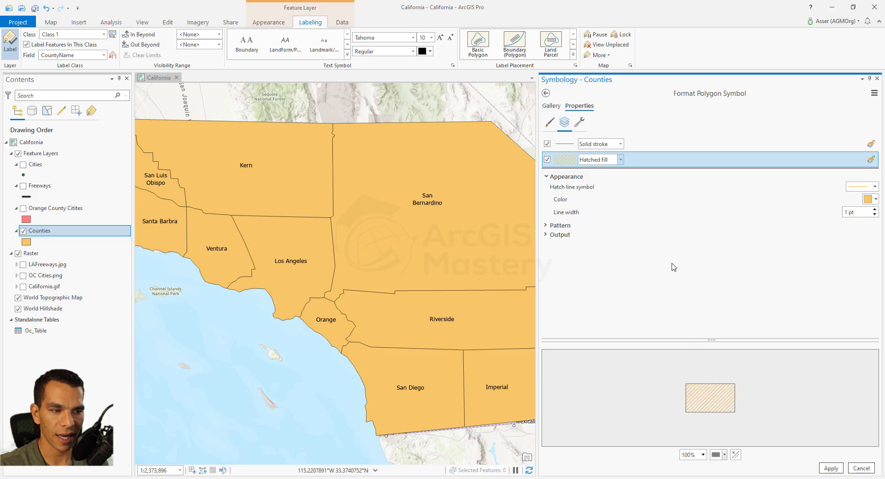
click(619, 161)
click(610, 188)
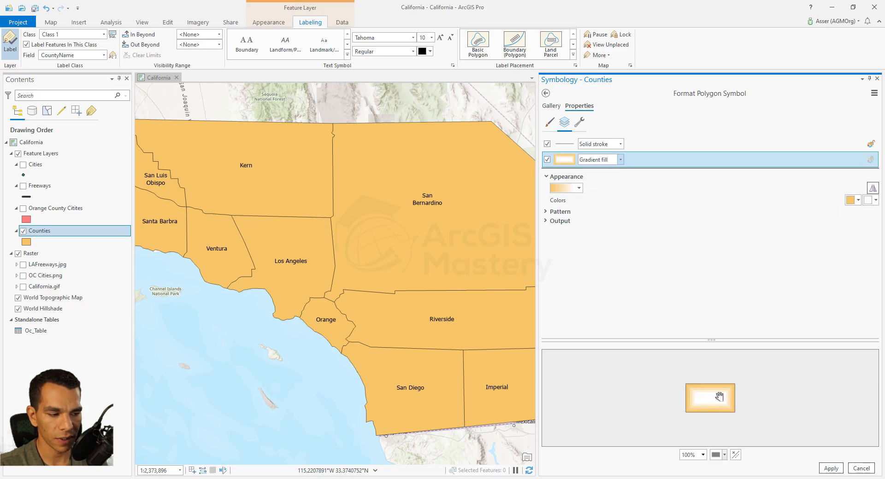
click(578, 188)
click(580, 189)
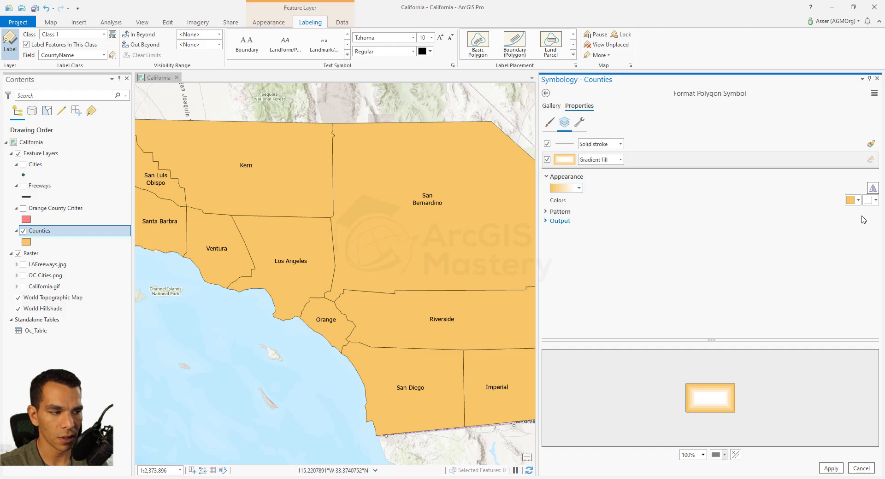
click(858, 200)
click(859, 201)
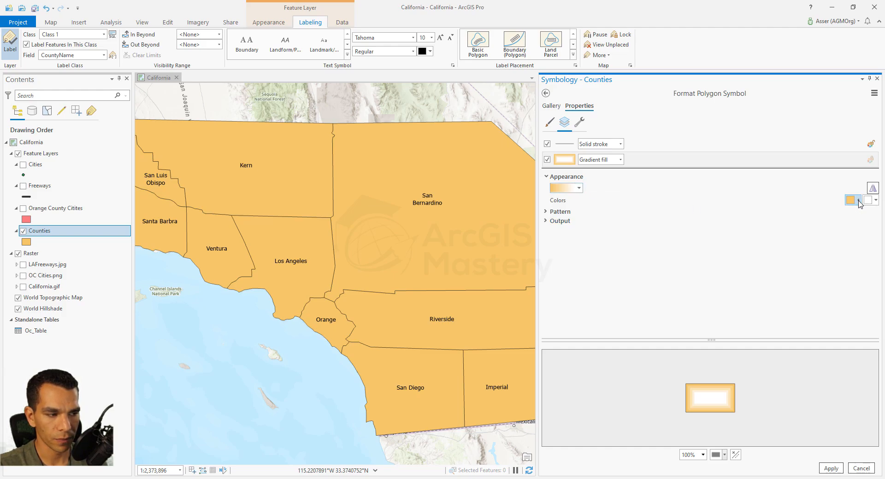
- Try a picture fill on the Counties symbol and look at its picture file and pattern options
click(621, 160)
click(599, 178)
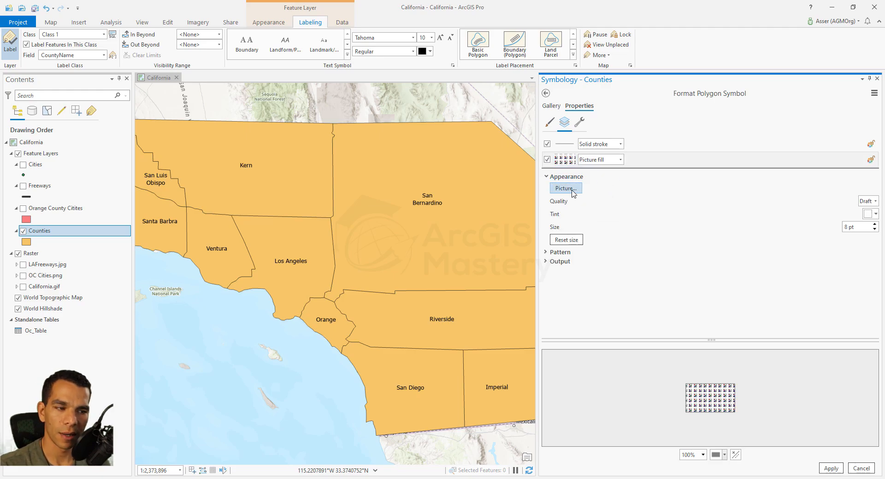
click(565, 188)
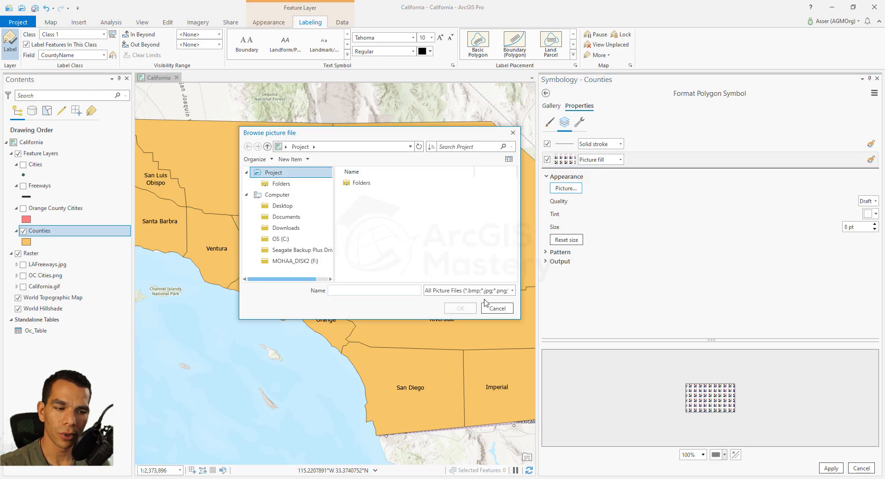
click(497, 309)
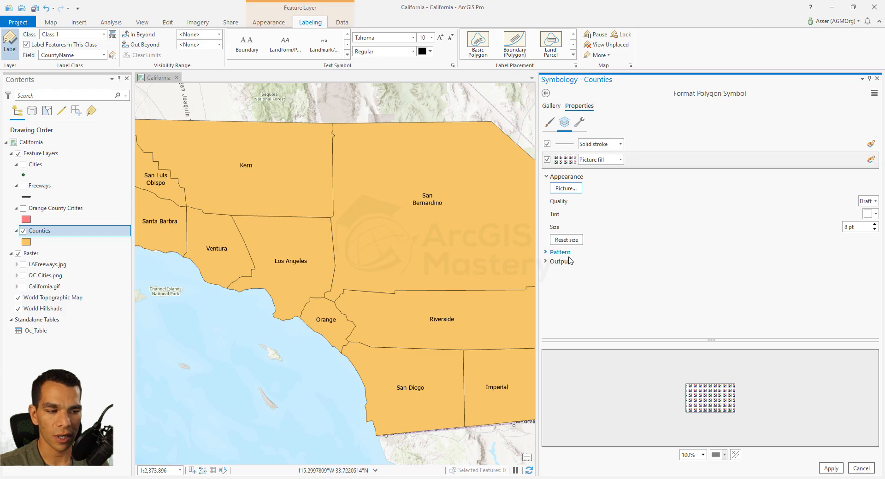
click(547, 253)
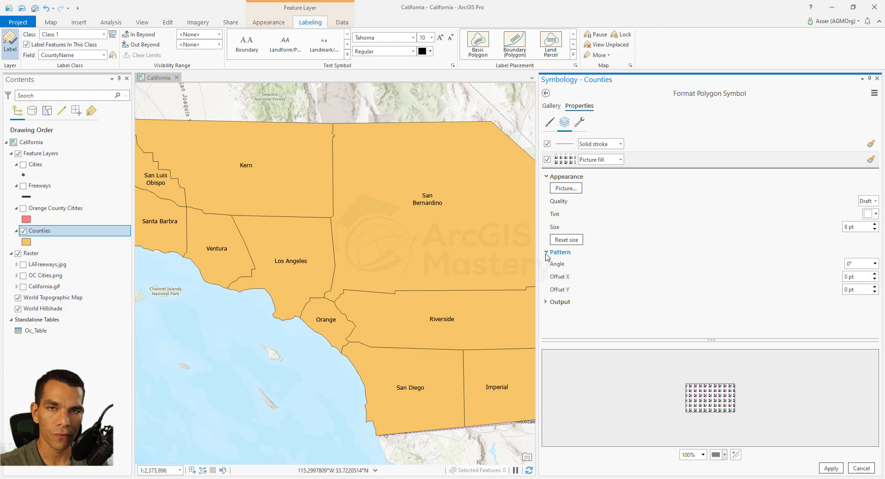
click(547, 253)
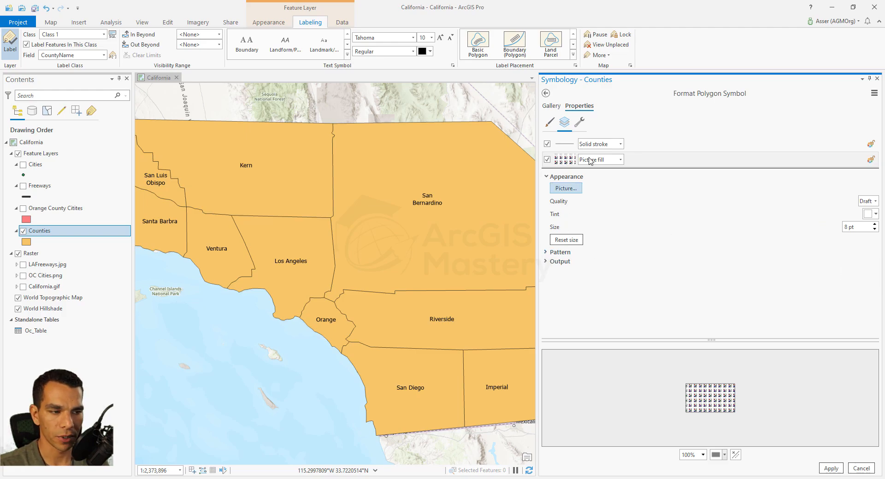
- Change the Counties fill layer to Solid fill and colour it light orange
click(620, 160)
click(609, 170)
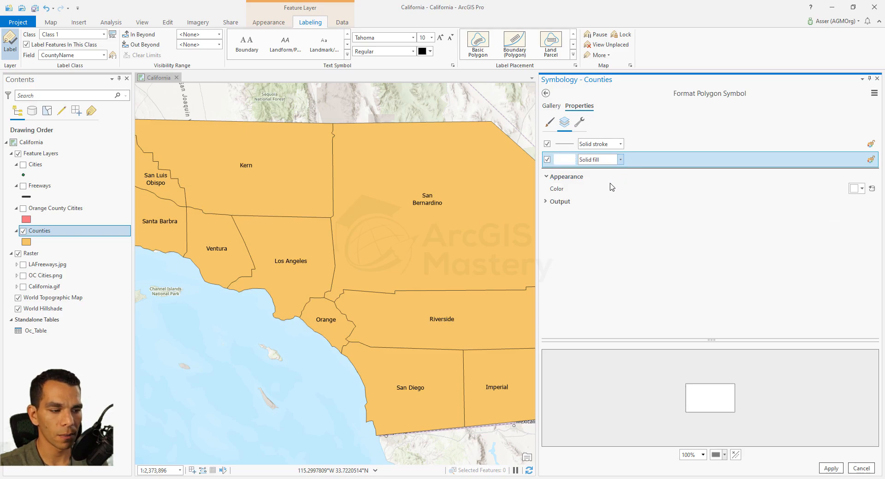
click(862, 189)
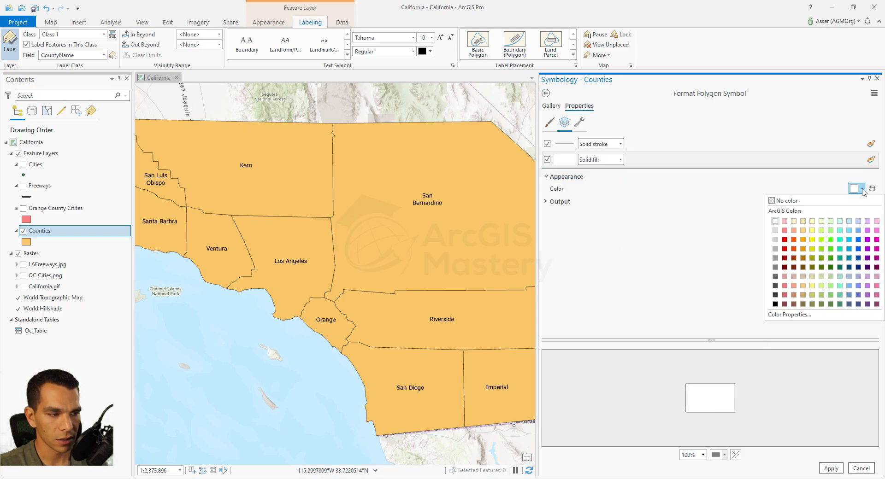
click(803, 230)
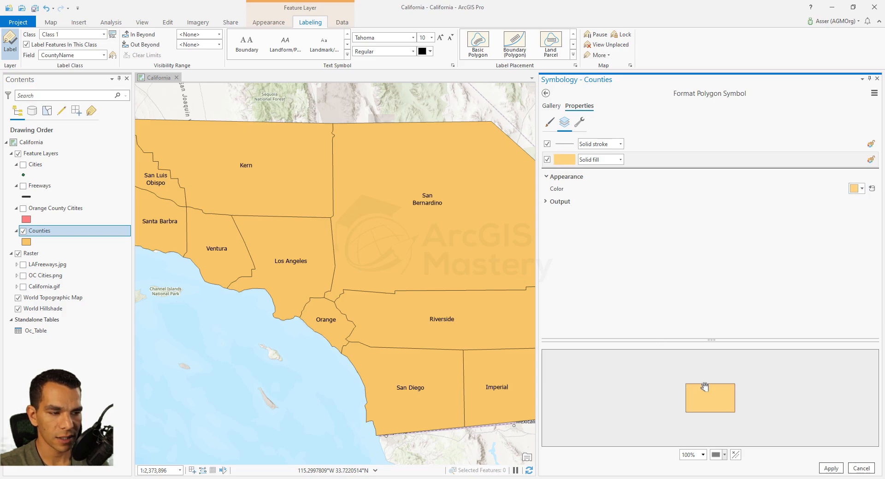
- Set the width of the Counties symbol's solid stroke to 2 pt
click(566, 147)
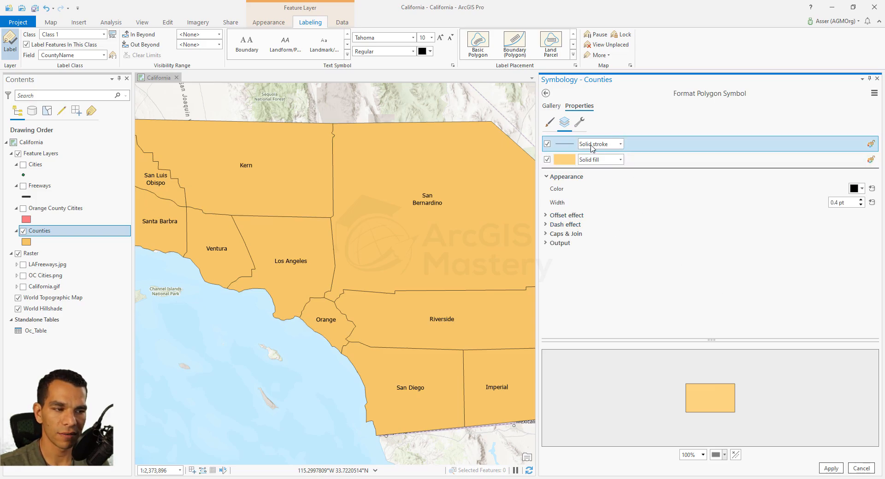
click(861, 200)
click(860, 201)
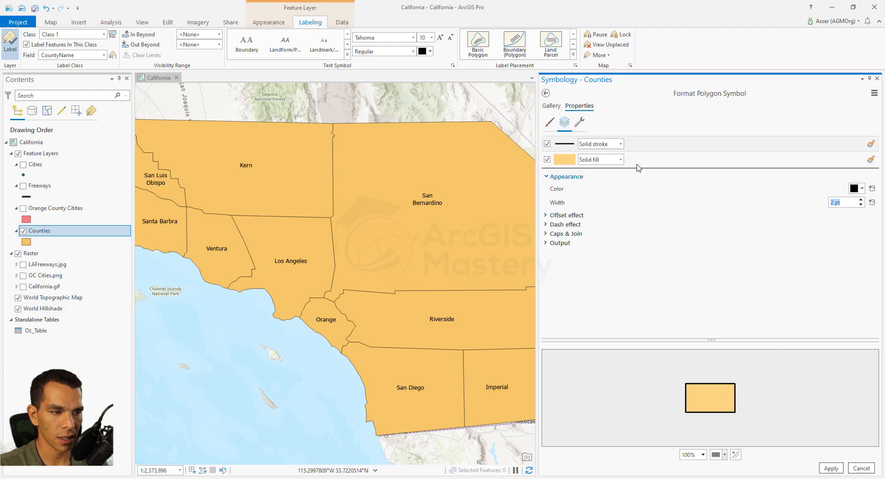
- Enlarge the symbol preview to 200% and on to a custom 300%
click(703, 455)
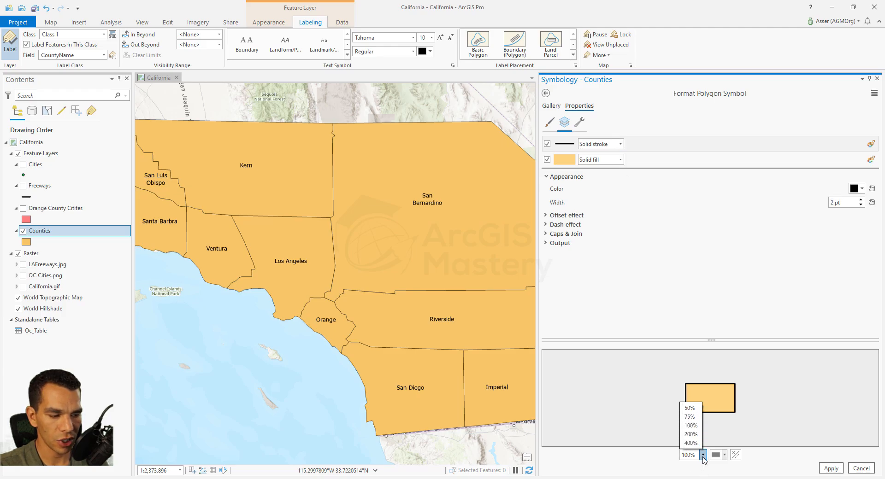
click(691, 434)
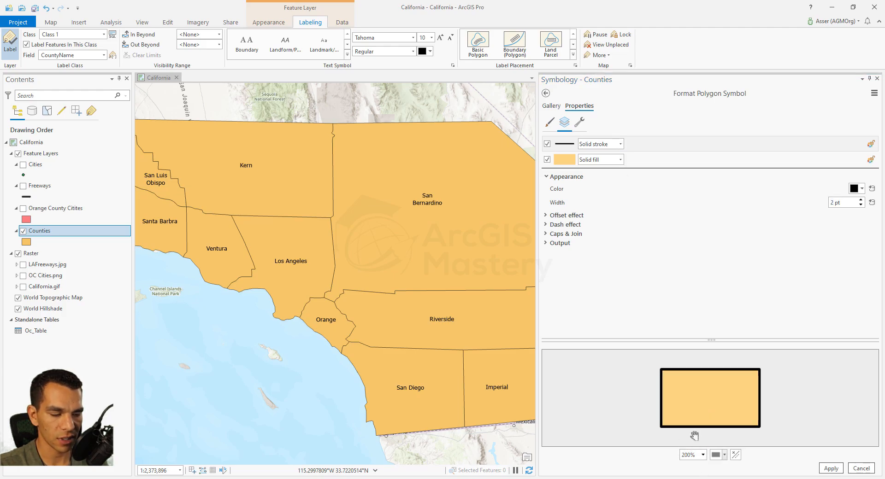
click(703, 456)
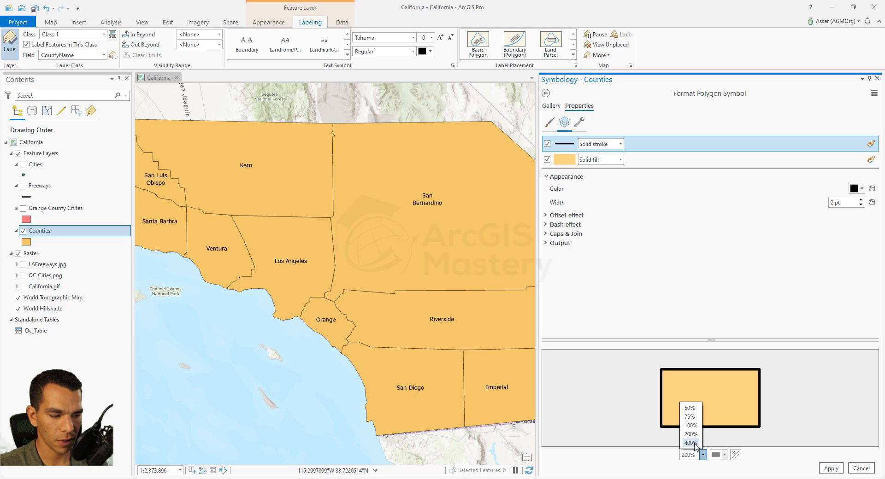
double_click(686, 455)
text(3)
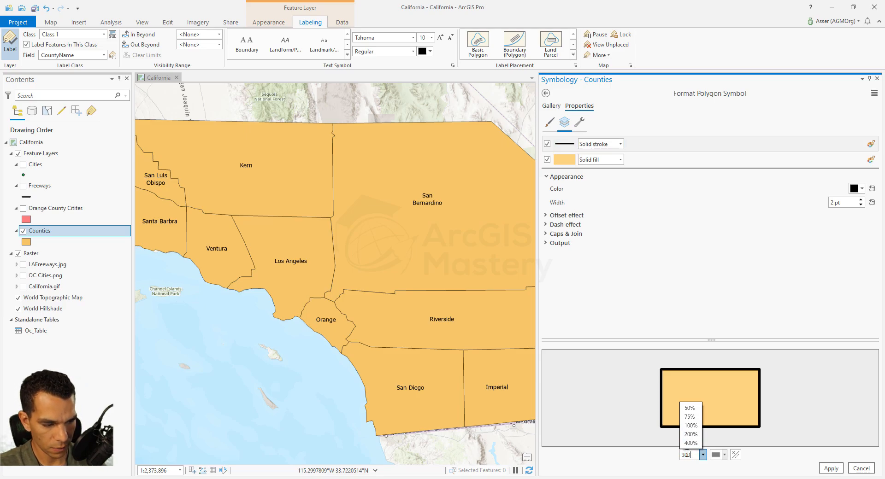
key(Return)
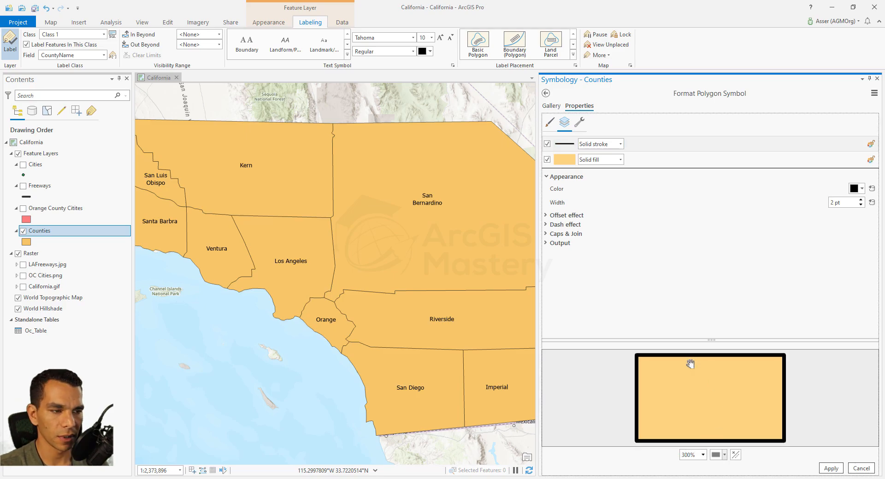
- Try a picture stroke on the Counties outline and change it to a gradient stroke
click(620, 144)
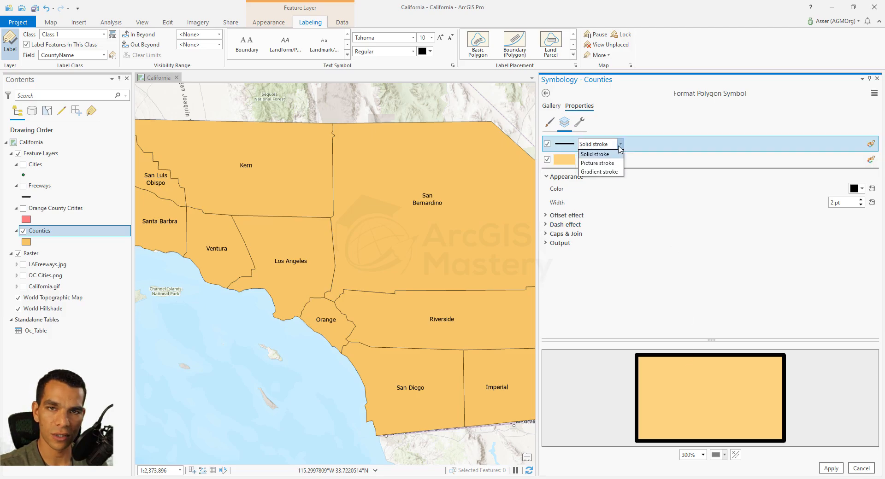
click(612, 163)
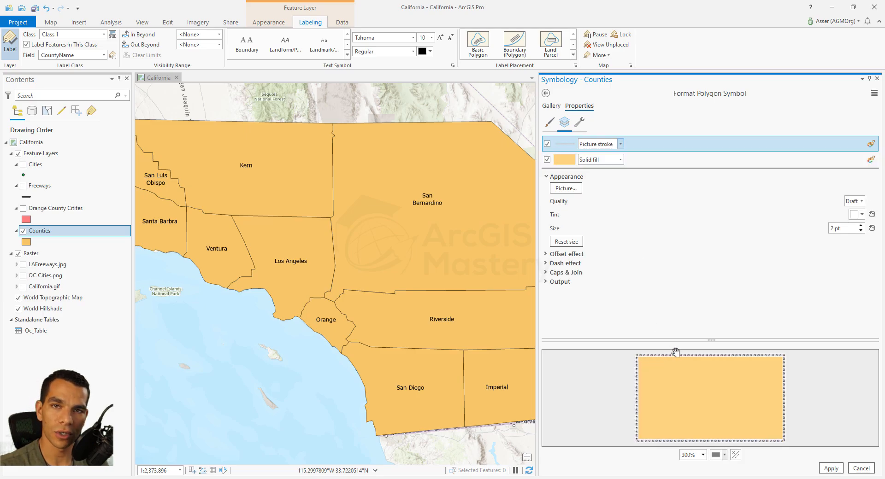
click(619, 144)
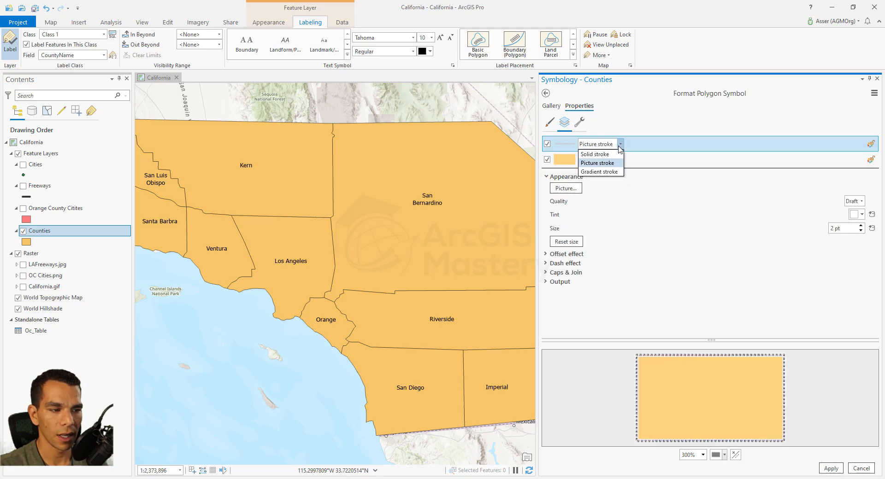
click(599, 170)
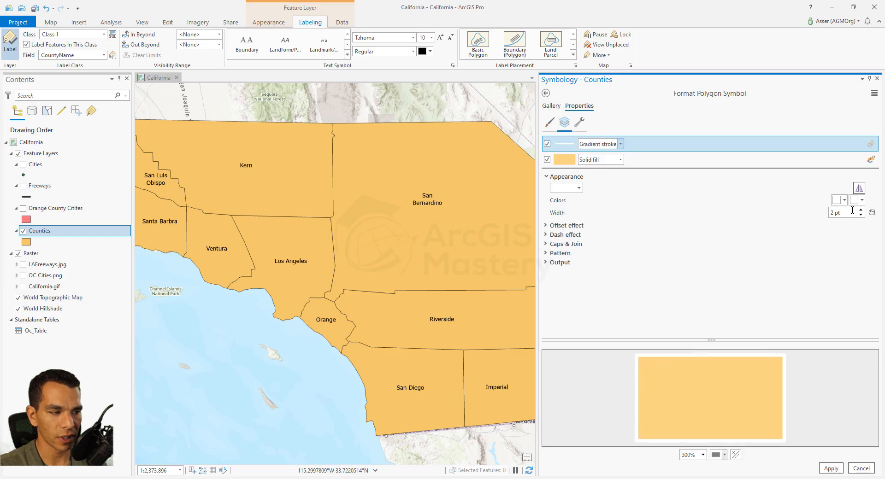
- Try the white-to-black and Spectrum-Full Bright color schemes on the Counties gradient stroke, and discard the pending symbol changes
click(579, 188)
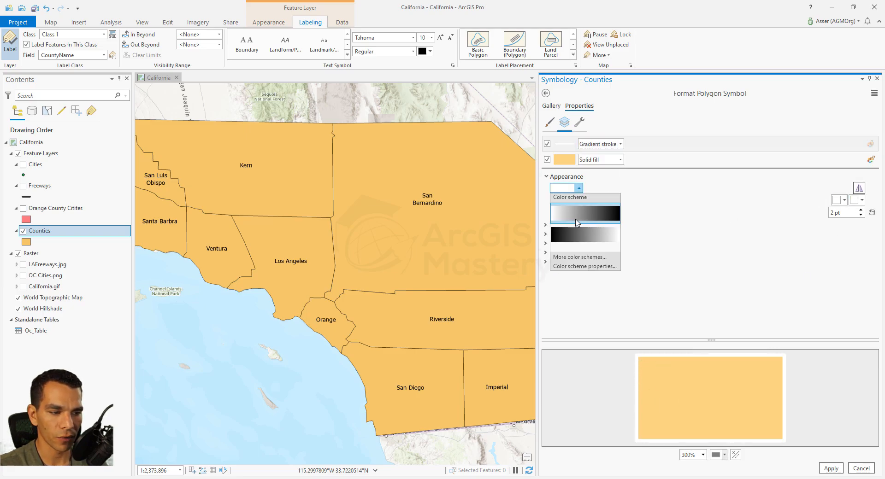
click(576, 220)
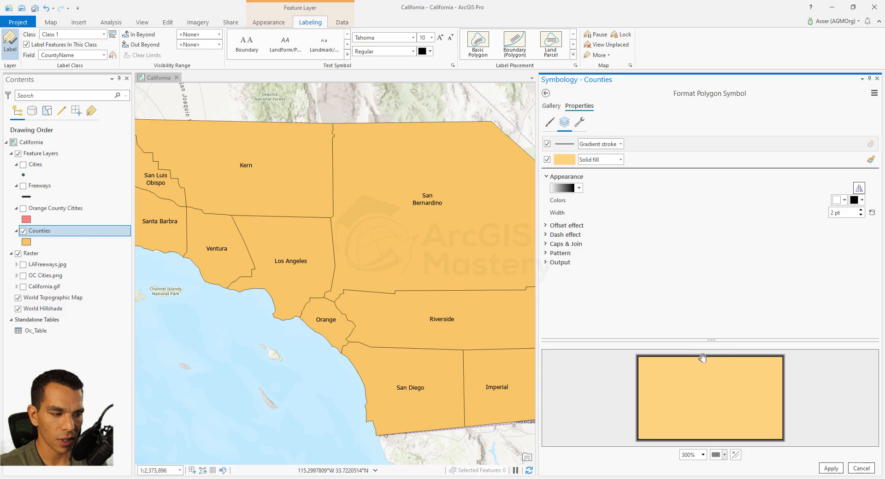
click(579, 188)
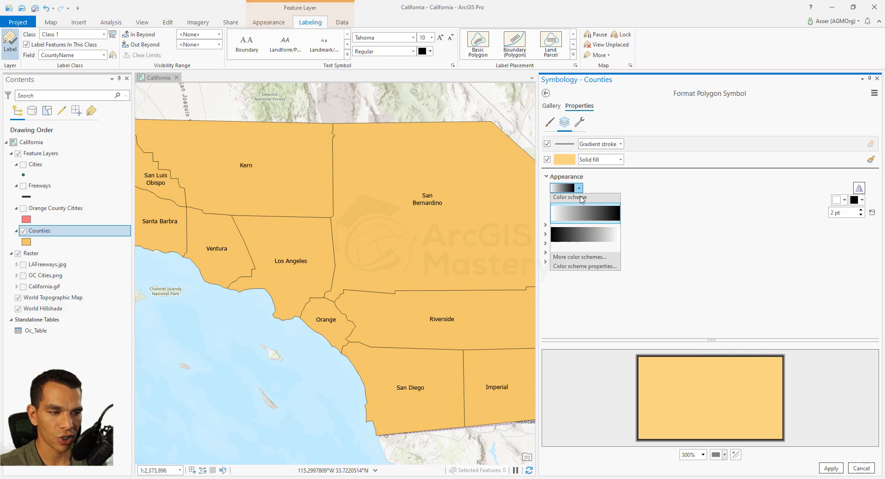
click(582, 257)
click(368, 196)
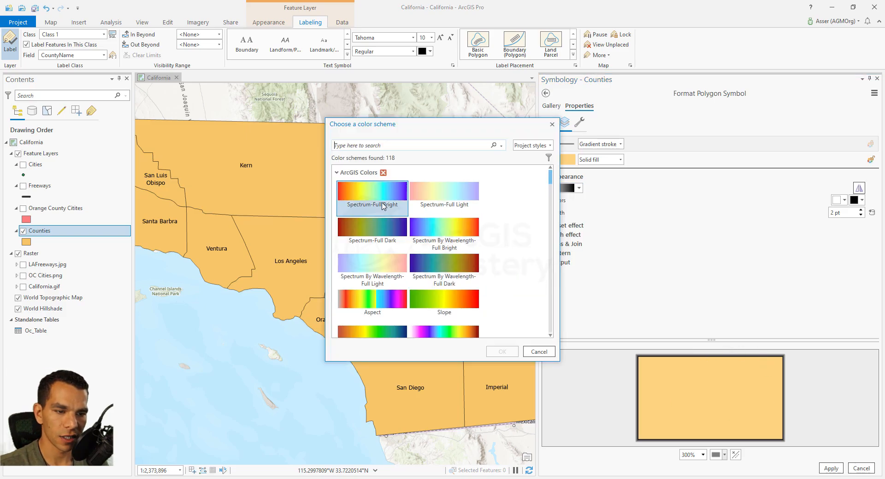
click(503, 352)
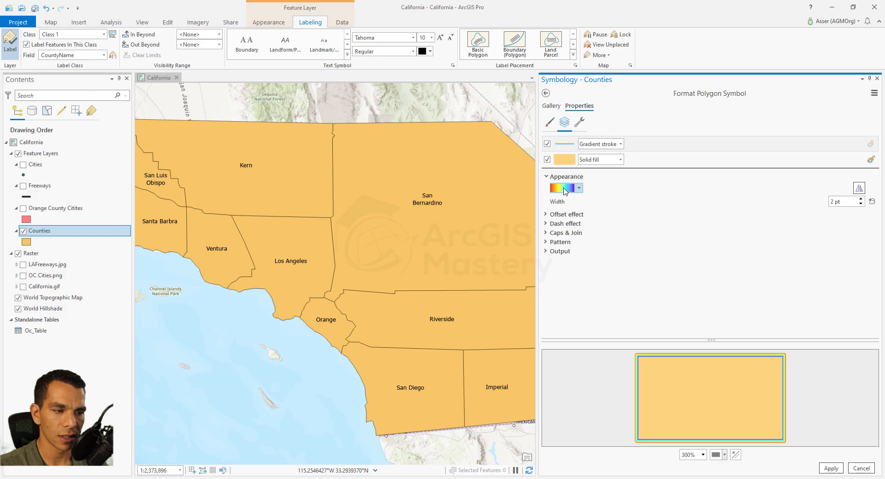
click(566, 145)
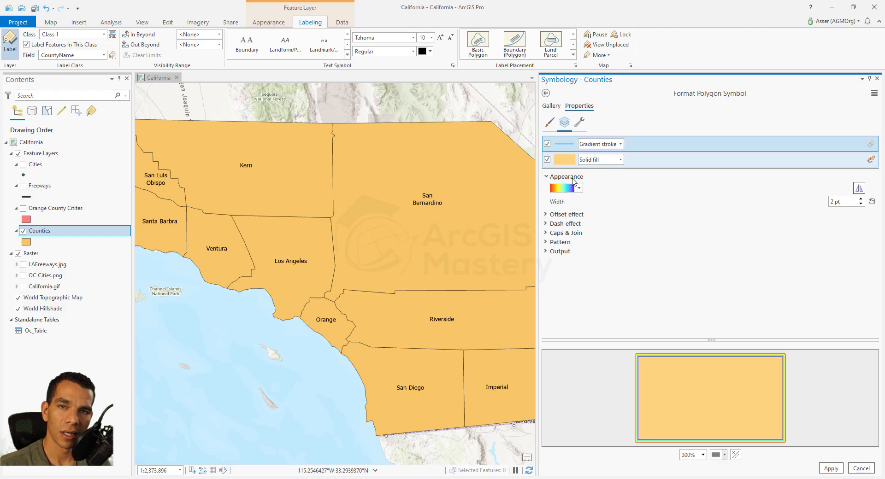
click(860, 468)
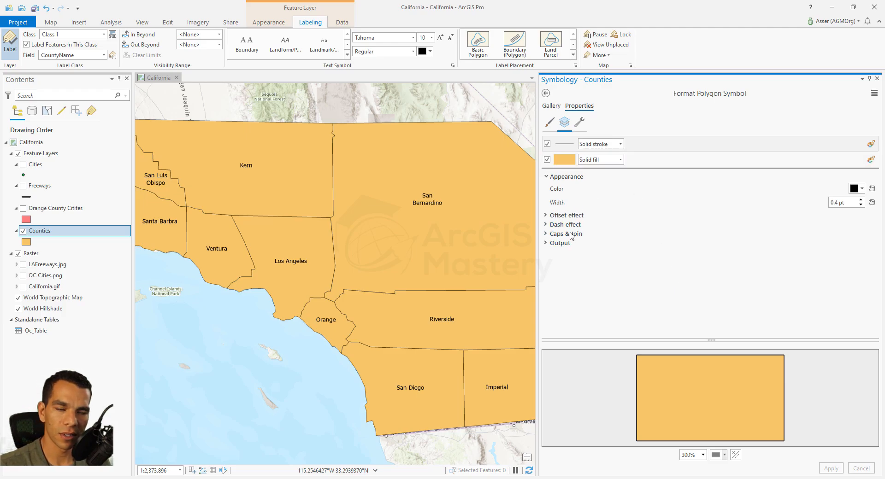
- Add a marker layer to the structure of the Counties polygon symbol
click(579, 124)
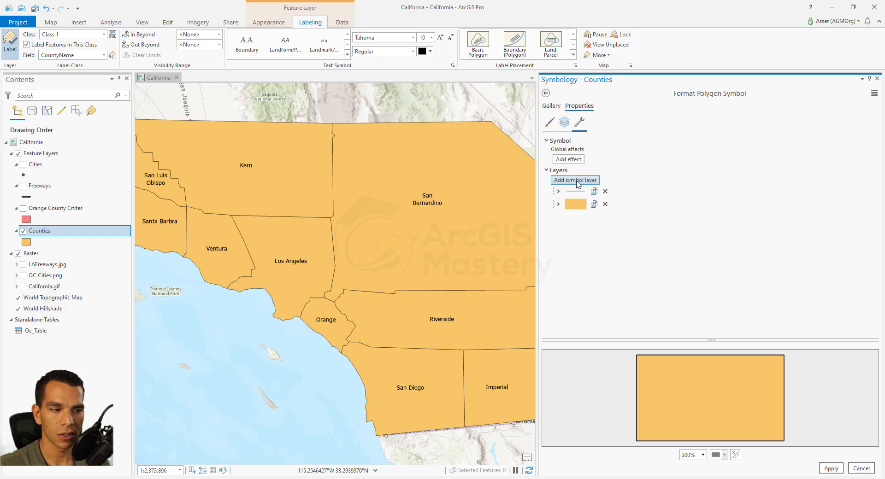
click(578, 183)
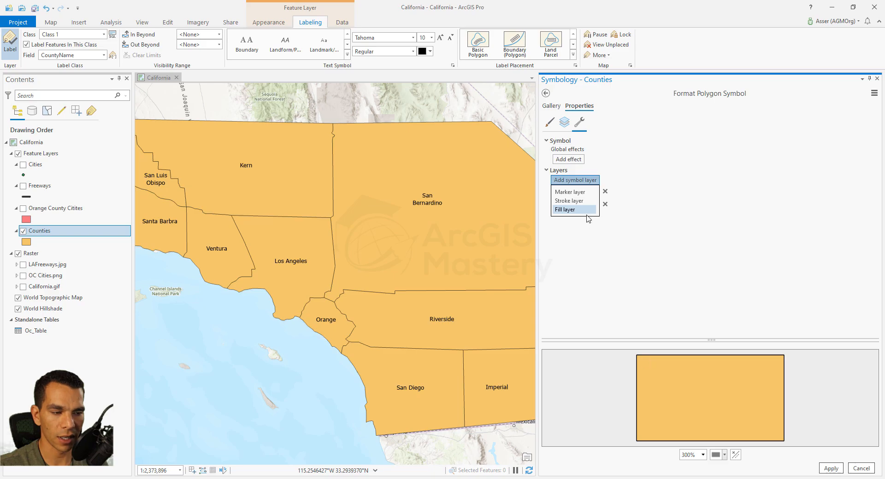
click(579, 192)
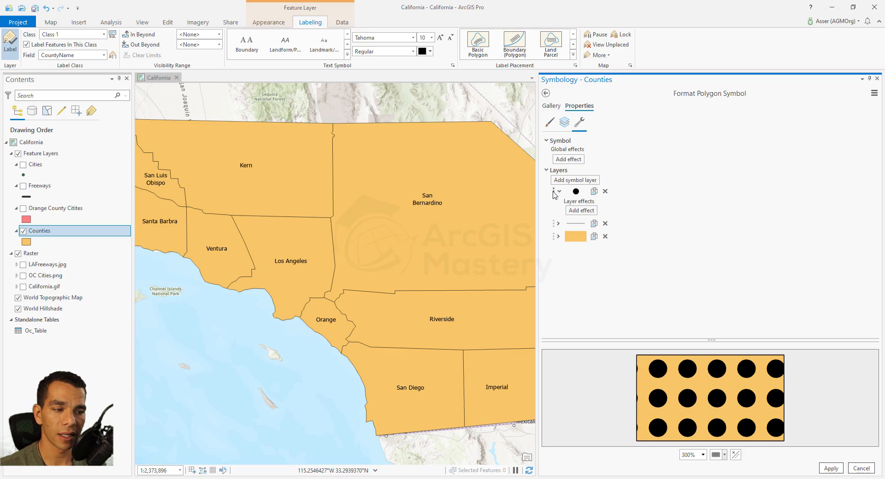
- Try the marker layer beneath the fill and return it to the top, and duplicate it and delete the copy
drag(554, 194, 556, 266)
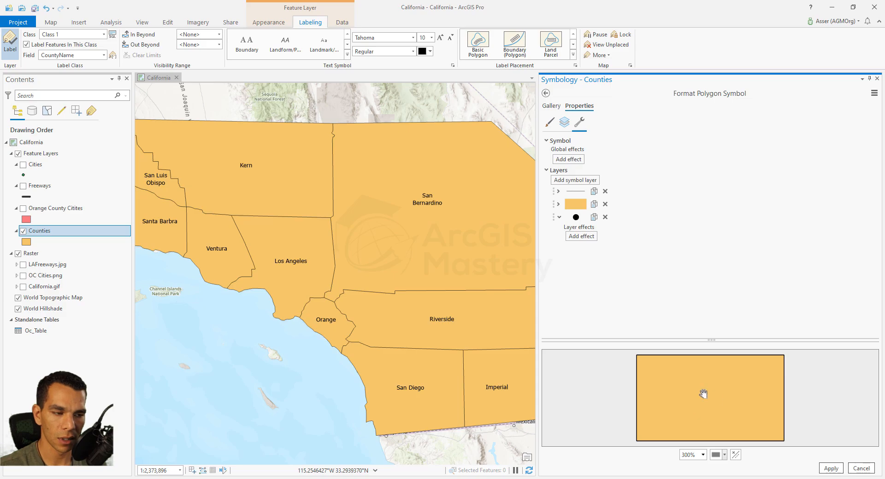
mouse_move(554, 223)
mouse_down()
mouse_move(558, 188)
mouse_move(576, 191)
mouse_up()
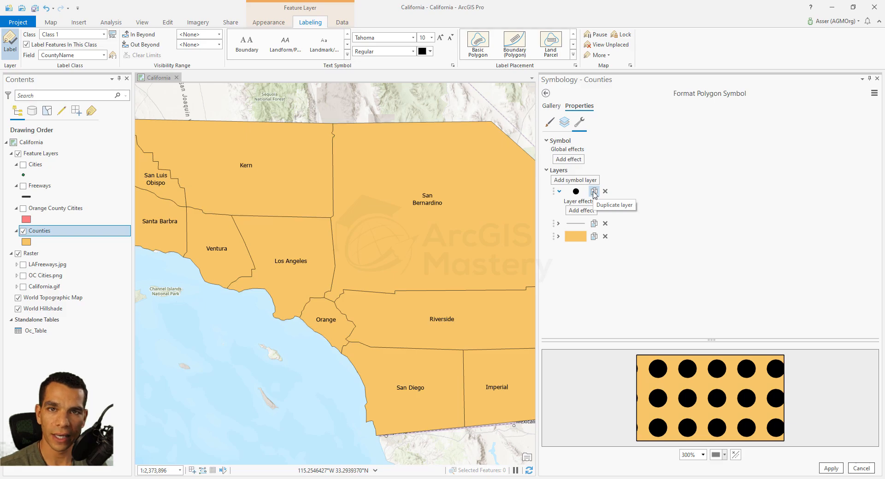
click(594, 192)
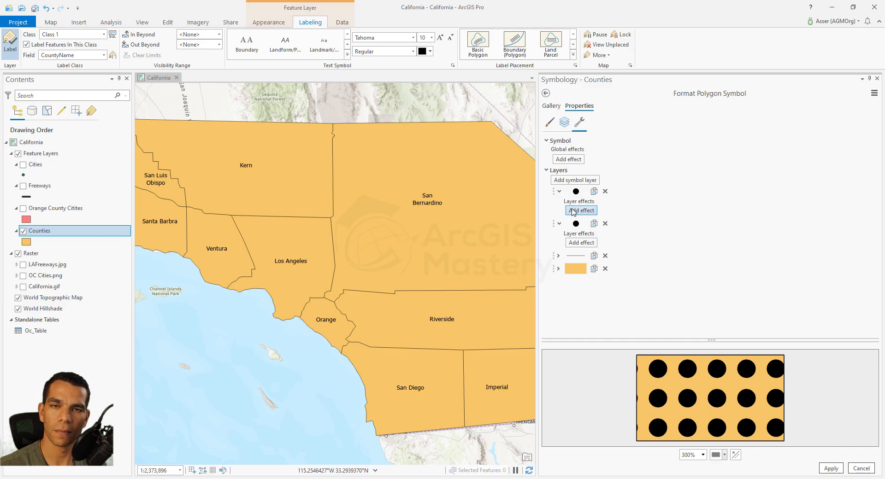
click(605, 191)
key(ctrl+z)
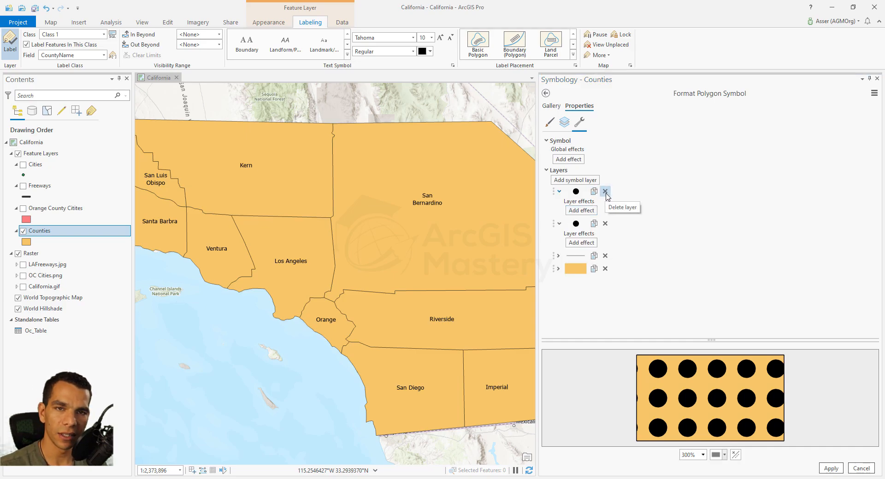
click(605, 191)
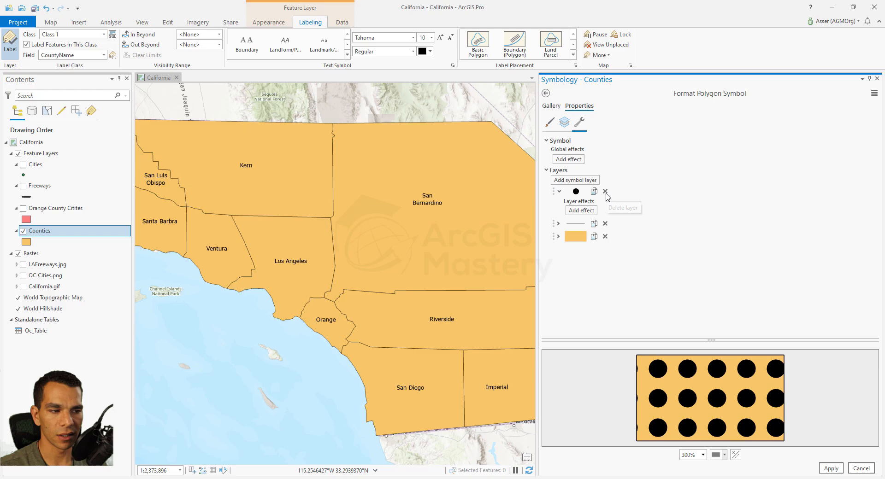
- Check the effects offered for the marker layer and try a Donut effect on the Counties fill layer
click(589, 213)
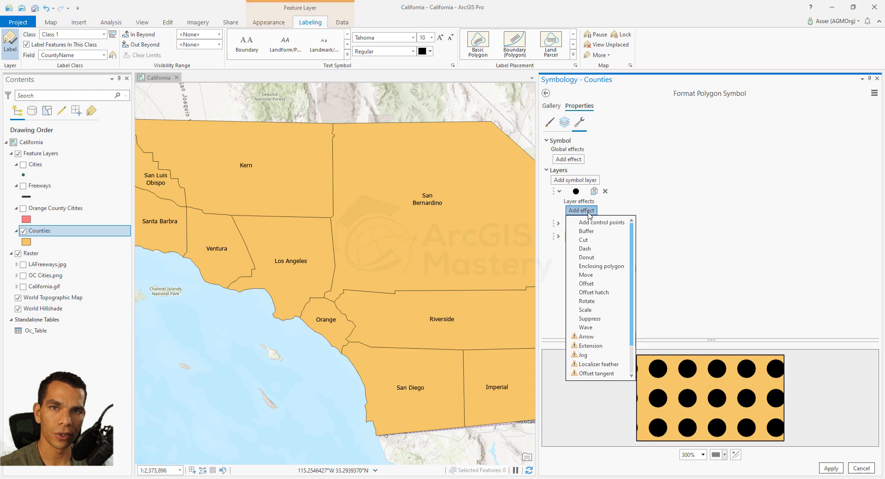
click(644, 212)
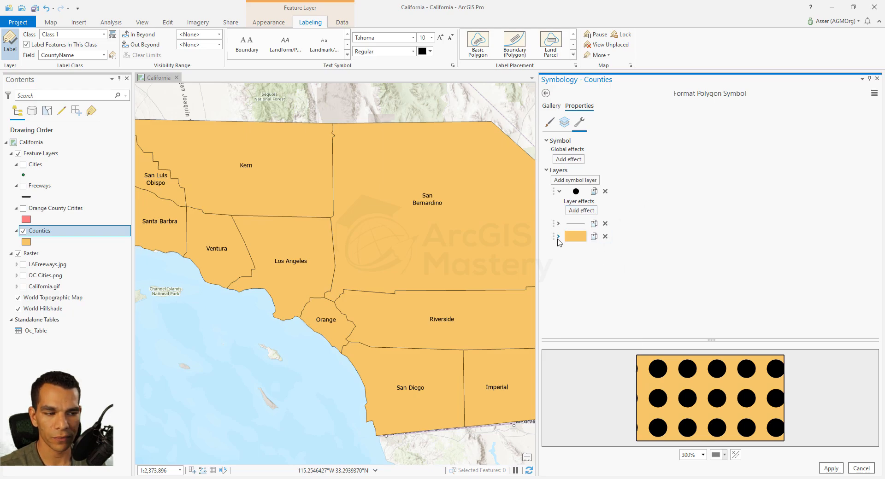
click(558, 237)
click(581, 256)
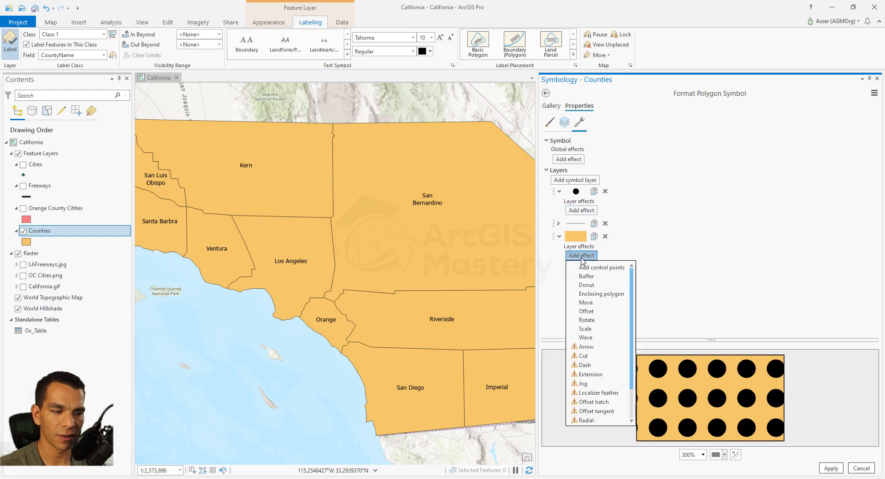
click(598, 291)
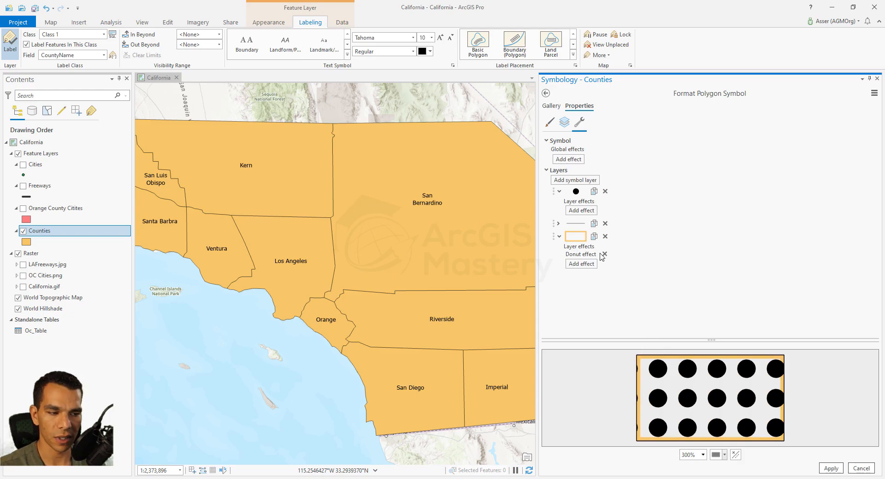
- Try a Rotate effect on the Counties fill layer and review the further effects available for it
click(584, 257)
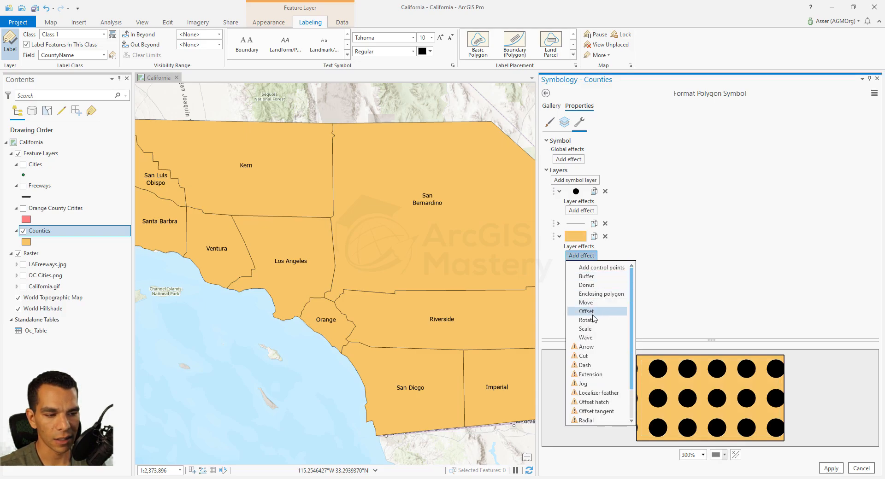
click(587, 320)
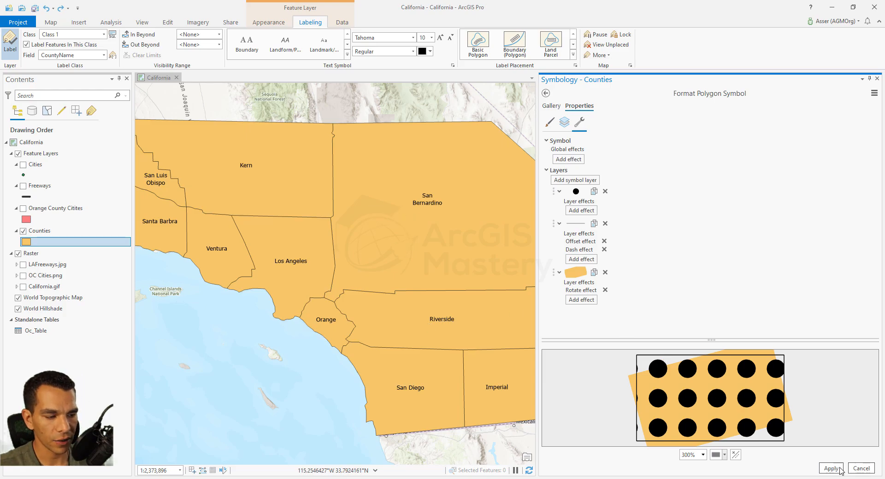
click(581, 299)
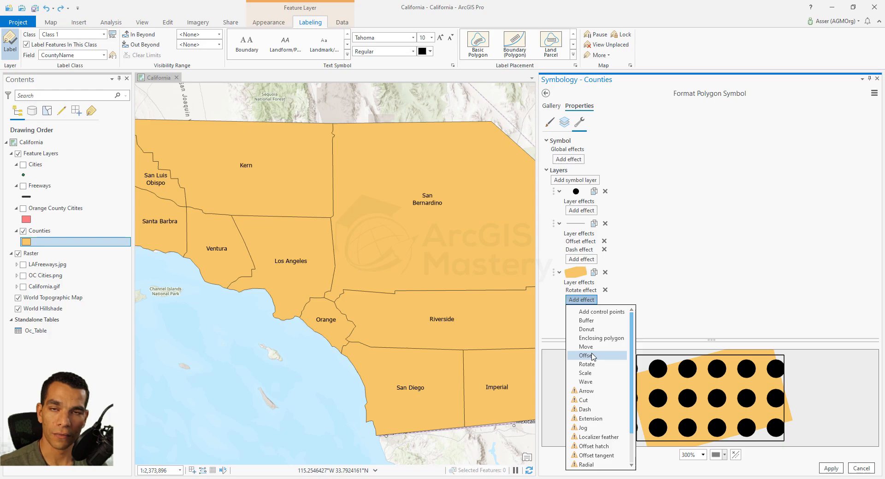
click(589, 300)
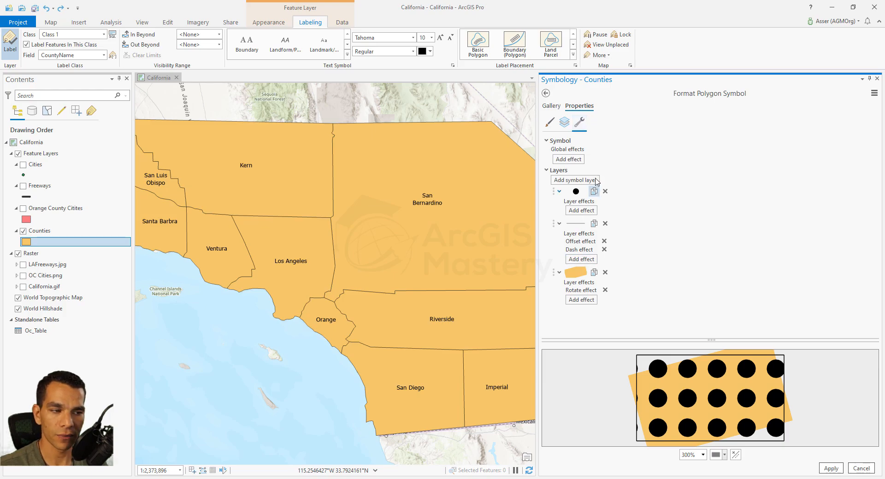
- Examine the types available for the symbol's fill, stroke and marker layers, keeping Shape marker as the marker type
click(563, 123)
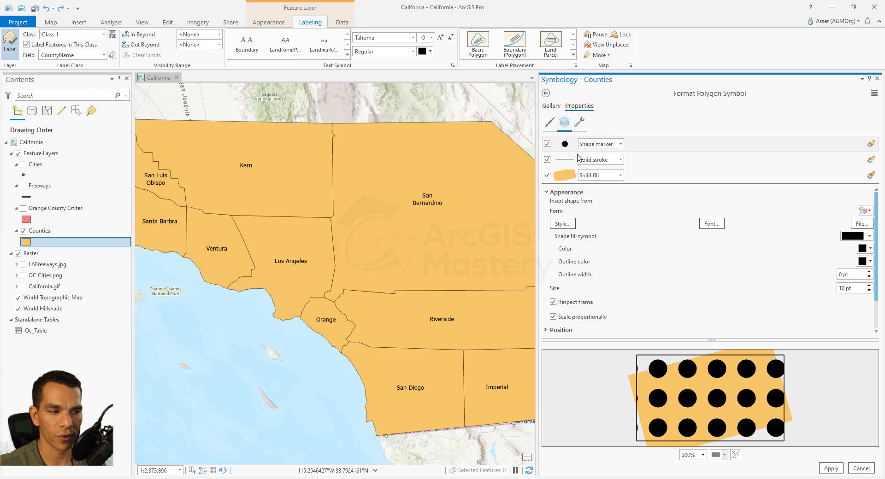
click(620, 177)
click(621, 176)
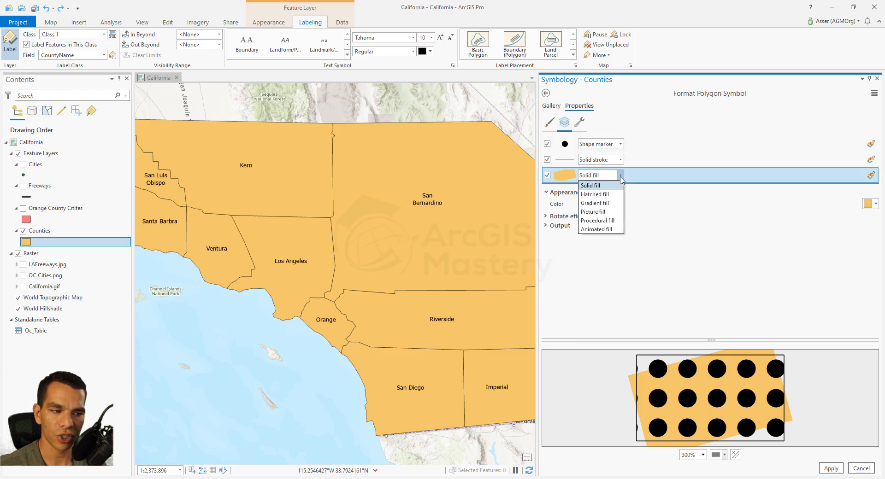
click(620, 176)
click(621, 161)
click(620, 162)
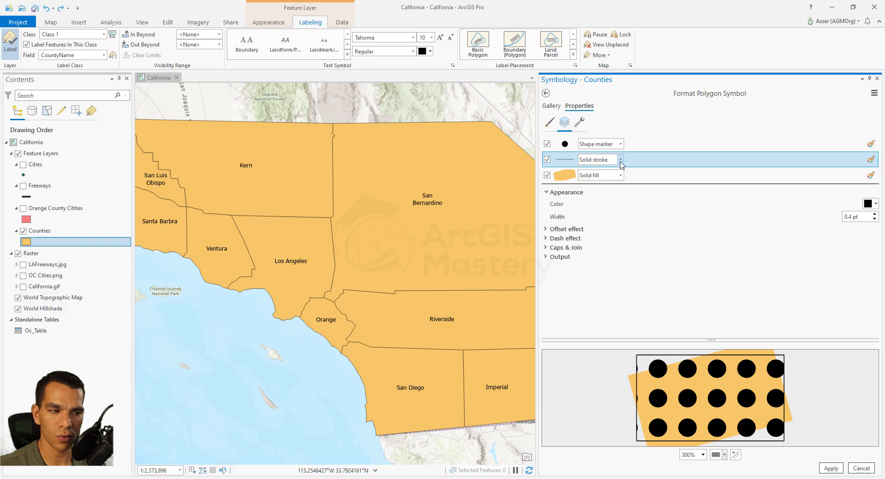
click(621, 145)
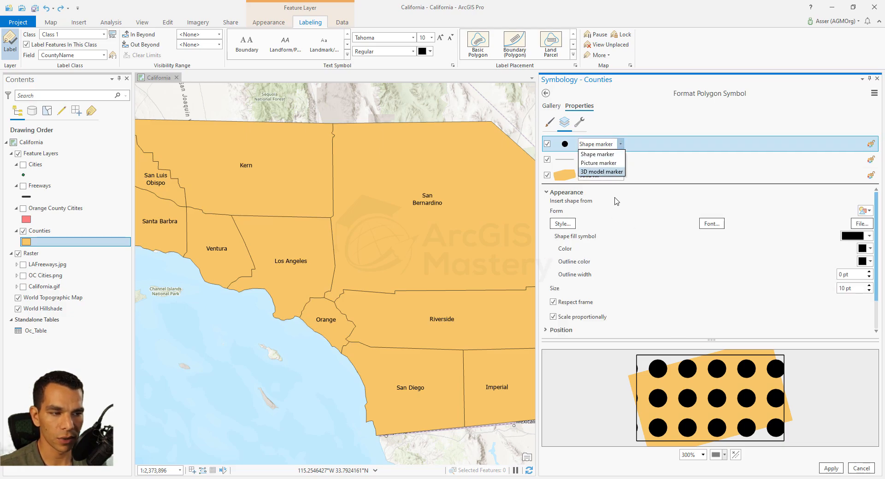
click(605, 154)
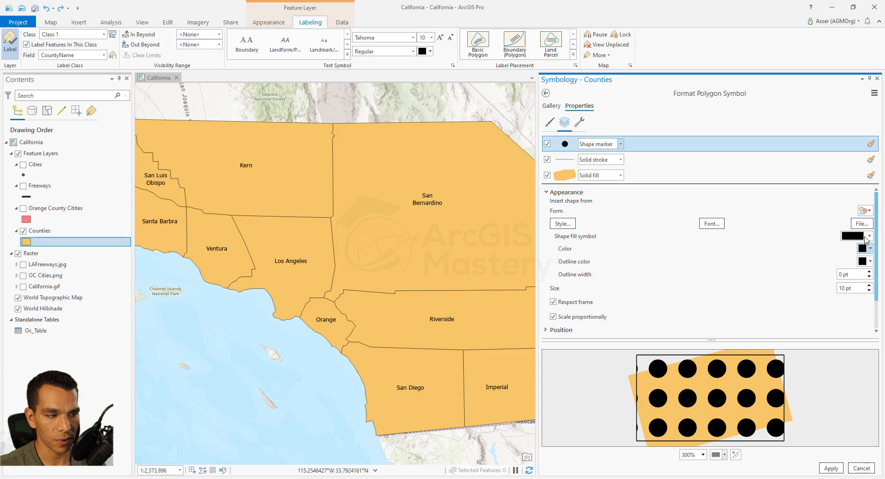
- Change the marker layer's shape to the Cross 3 symbol from the ArcGIS 2D style
click(865, 211)
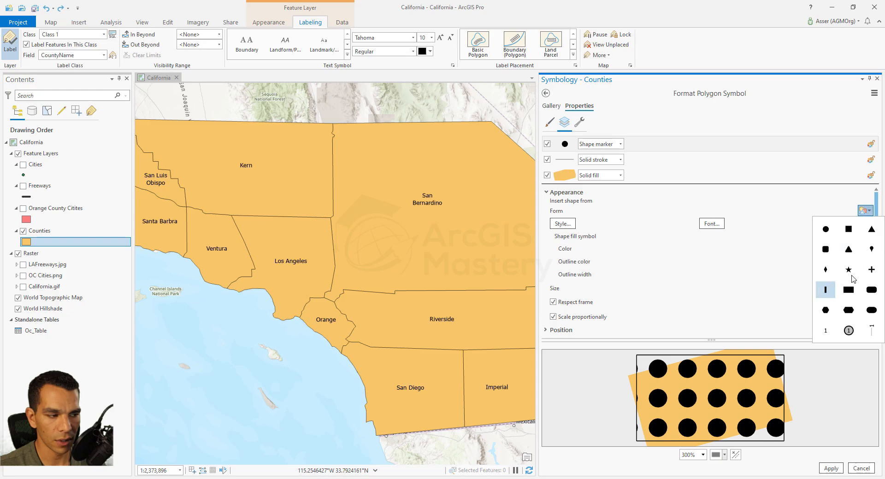
click(559, 233)
click(563, 226)
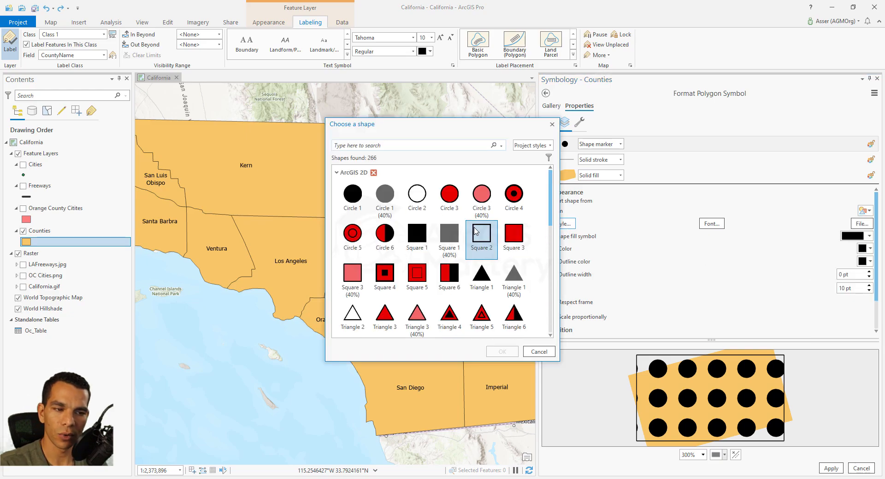
scroll(475, 238, down, 5)
scroll(474, 238, down, 1)
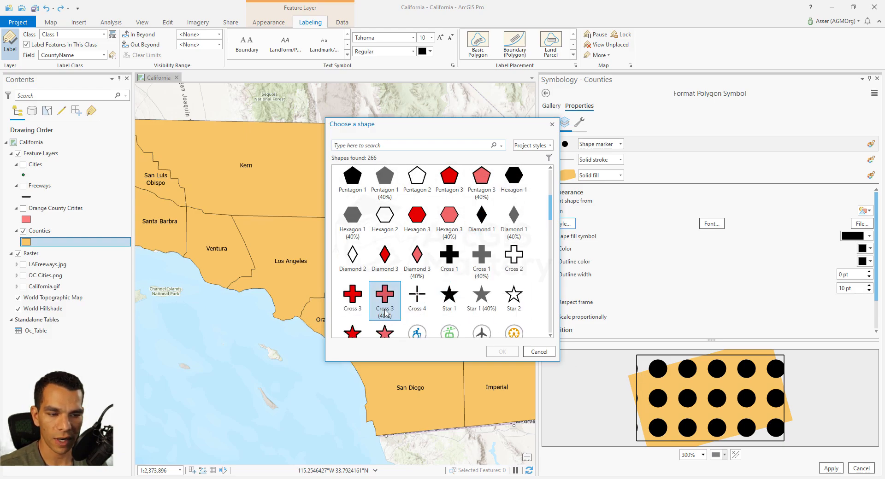
double_click(352, 295)
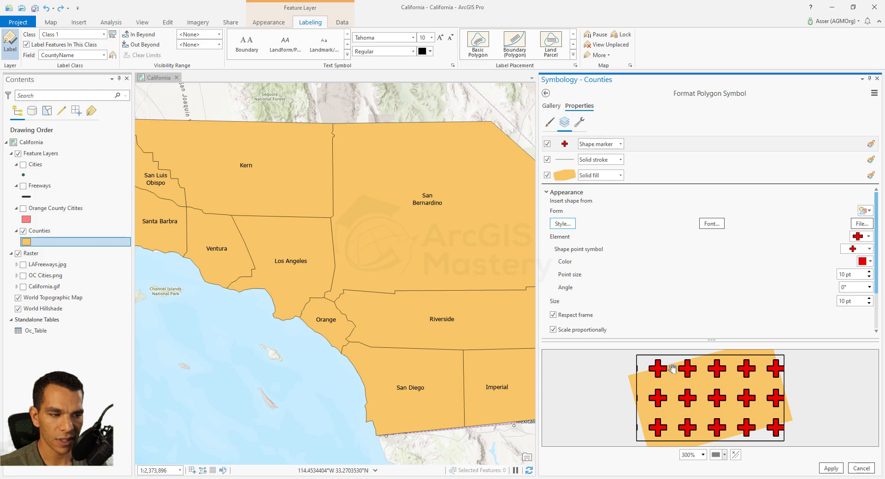
- Remove the Rotate effect from the Counties fill layer
click(579, 122)
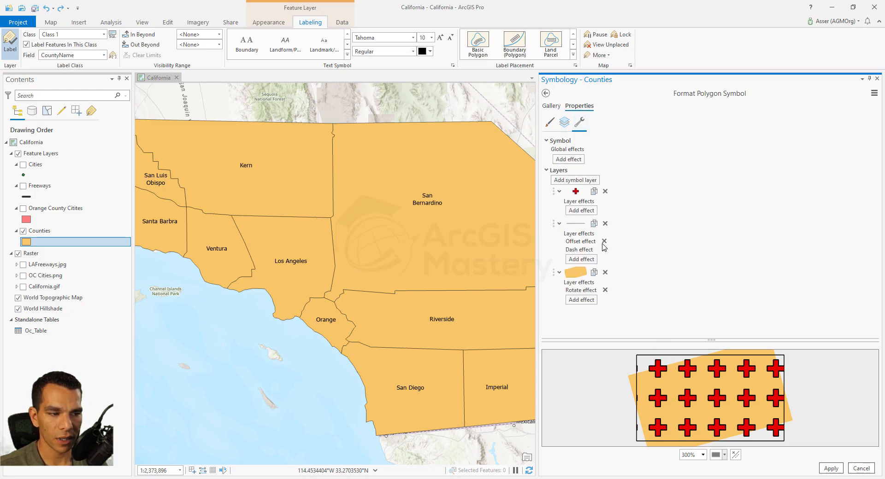
click(605, 290)
- Try the Picture marker and 3D model marker types on the Counties marker layer and set it back to Shape marker
click(564, 122)
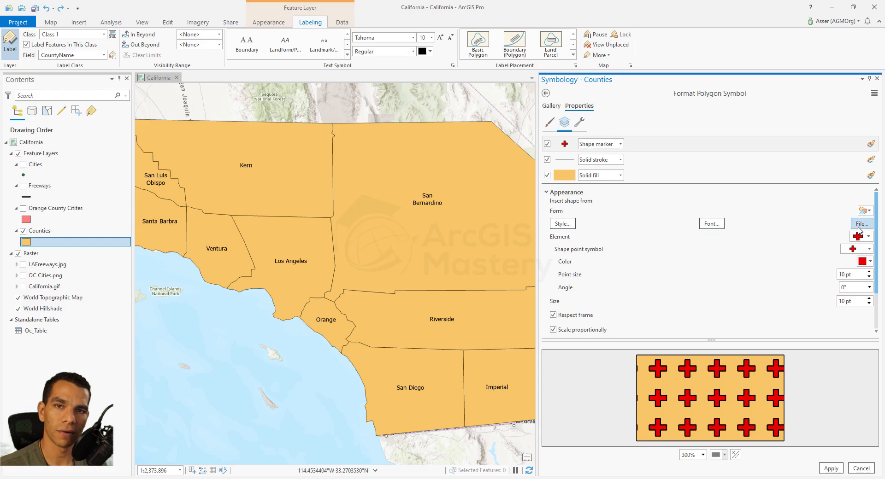
click(620, 144)
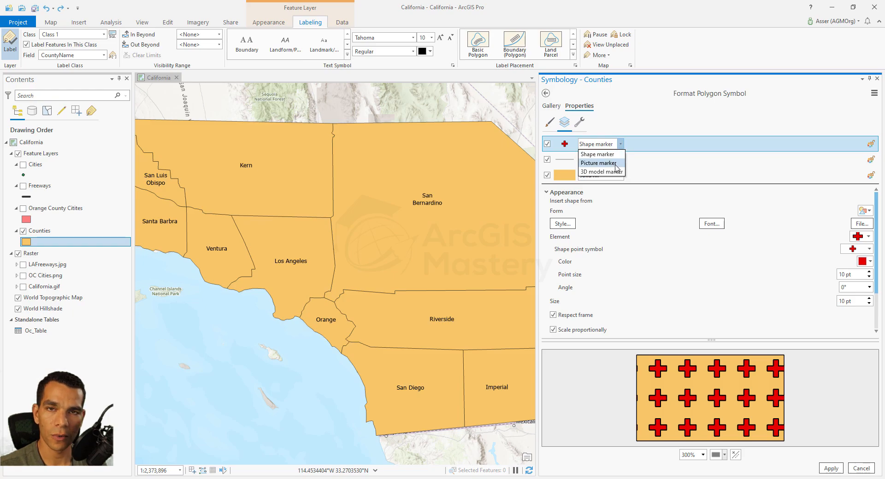
click(616, 163)
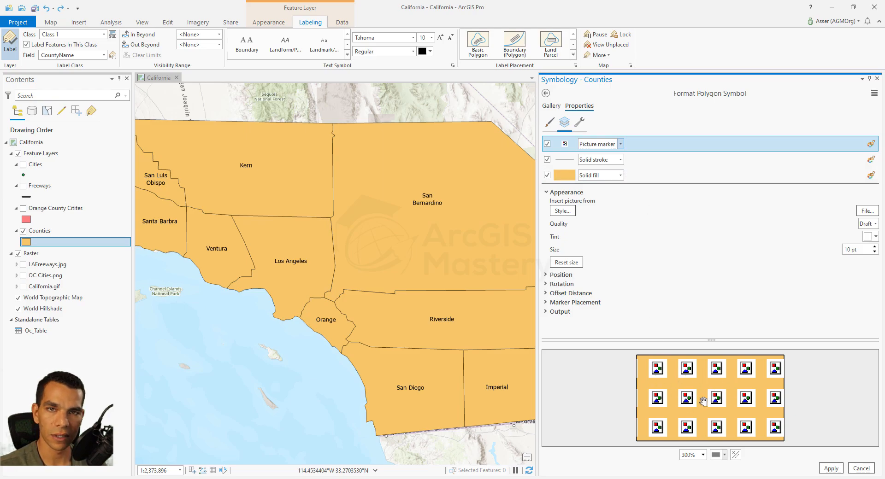
click(620, 144)
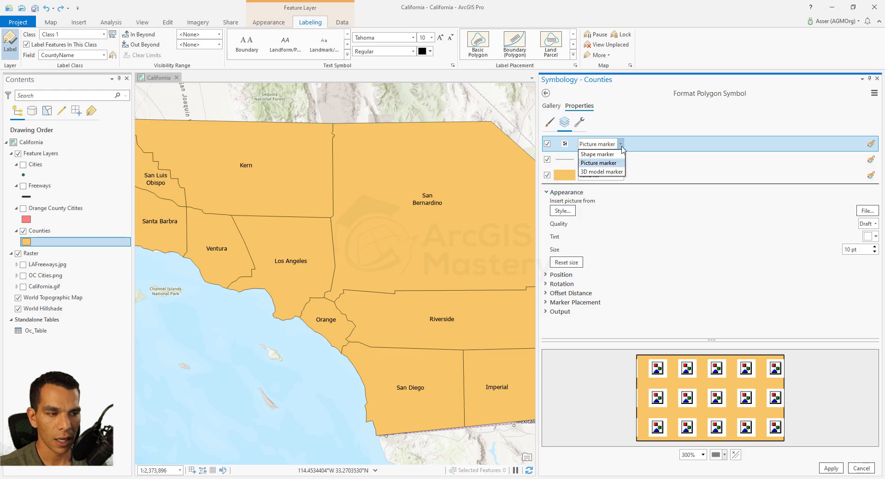
click(613, 172)
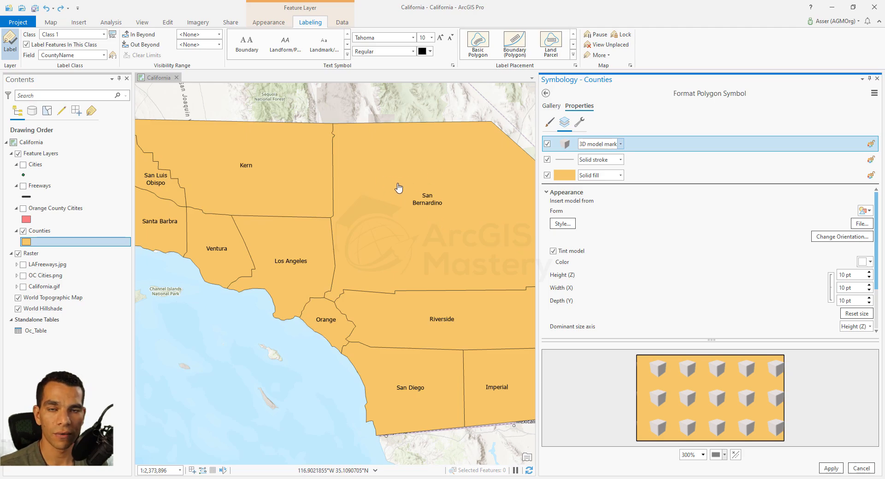
mouse_move(398, 187)
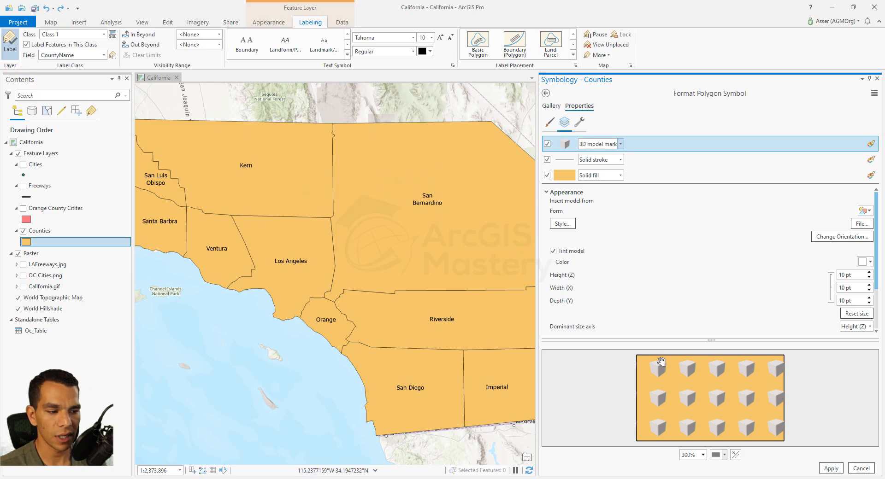
click(620, 145)
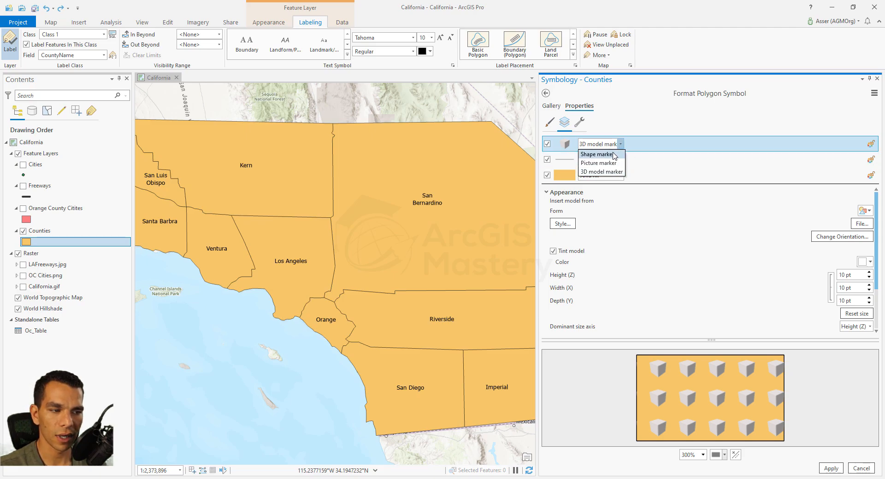
click(614, 155)
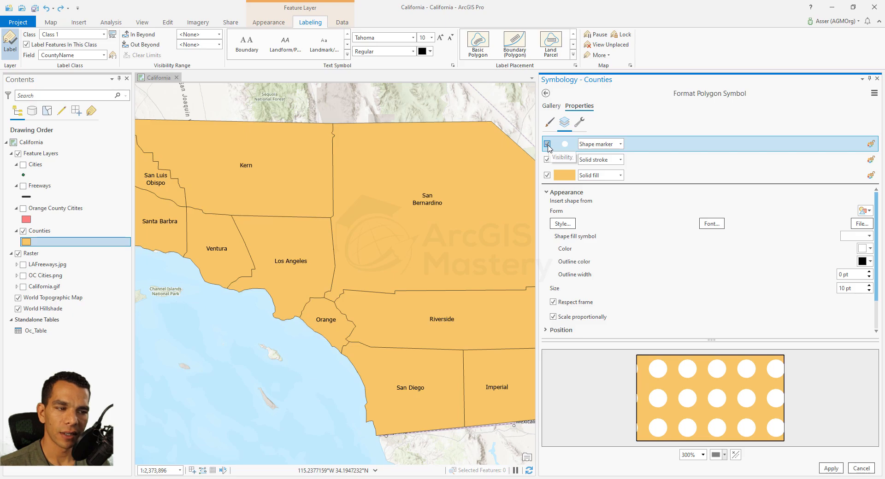
- Toggle the marker layer's visibility off and on, and compare the property groups of the marker, stroke and fill layers
click(547, 144)
click(547, 145)
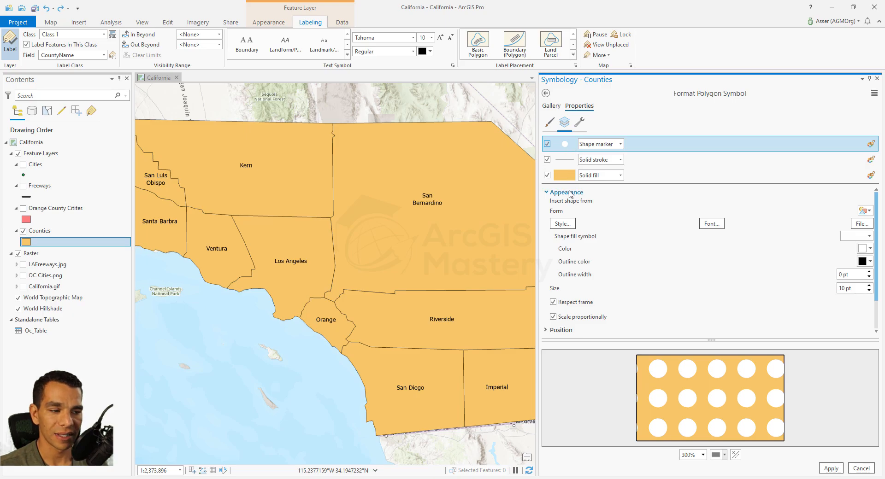
click(546, 193)
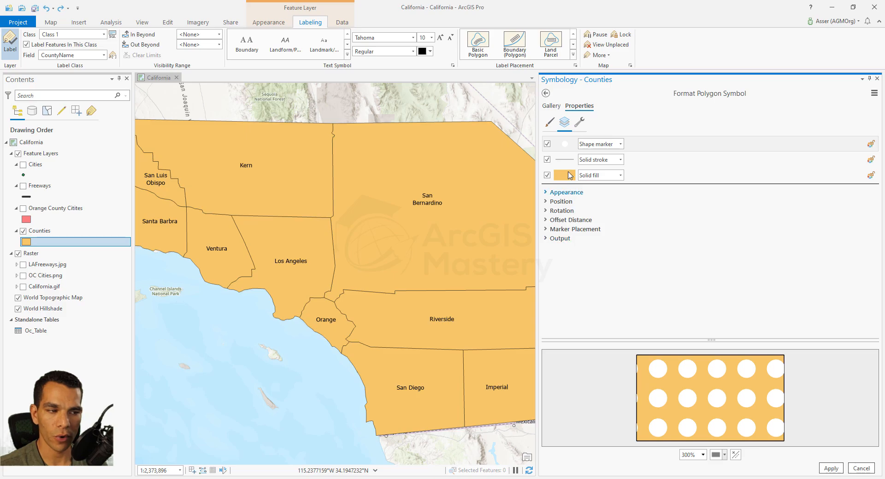
click(566, 161)
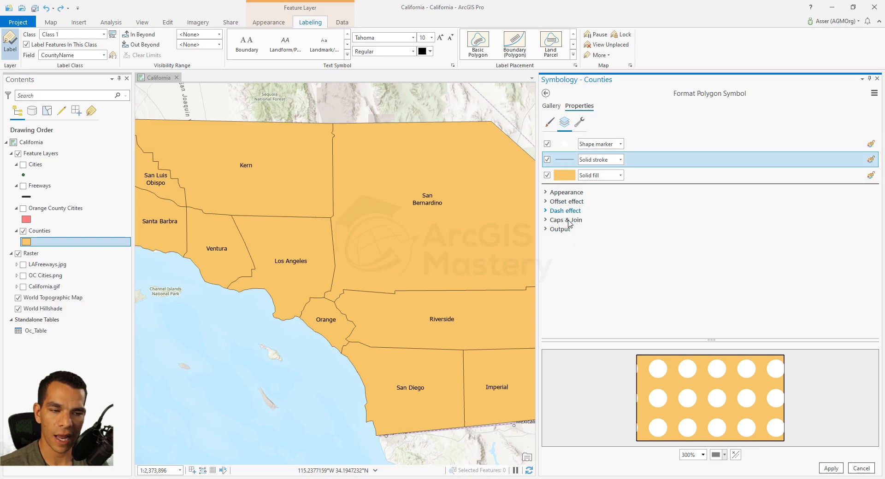
click(569, 179)
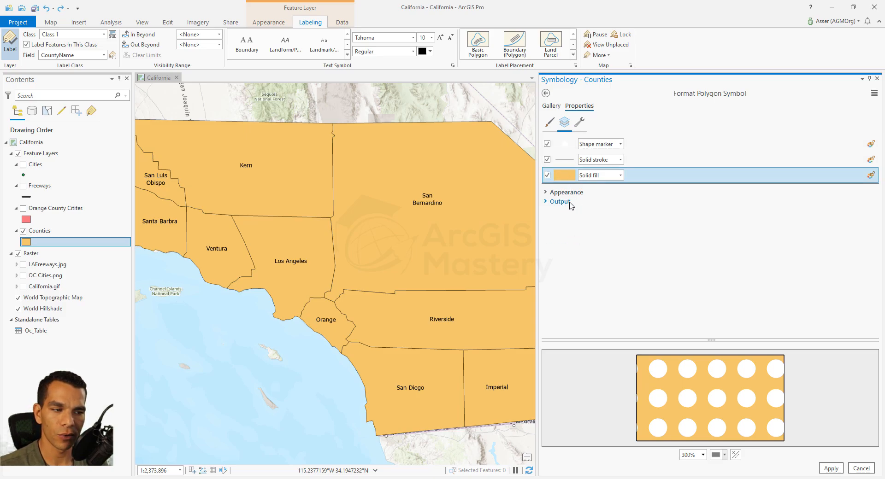
- Give the marker layer's shape a gradient fill symbol with red and blue as its two colors
click(589, 146)
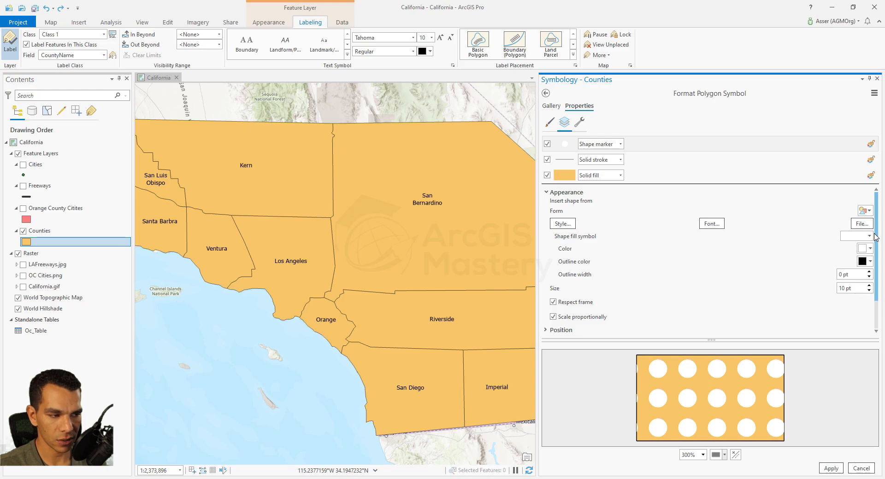
click(857, 236)
click(832, 285)
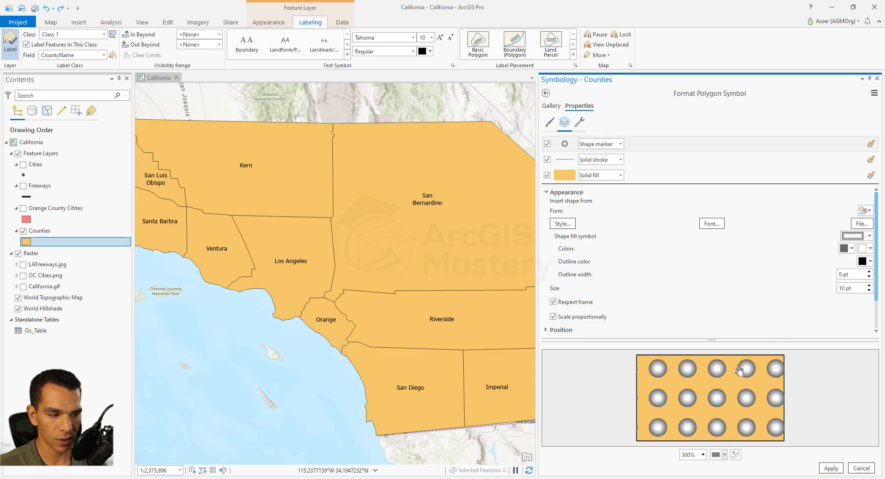
click(851, 249)
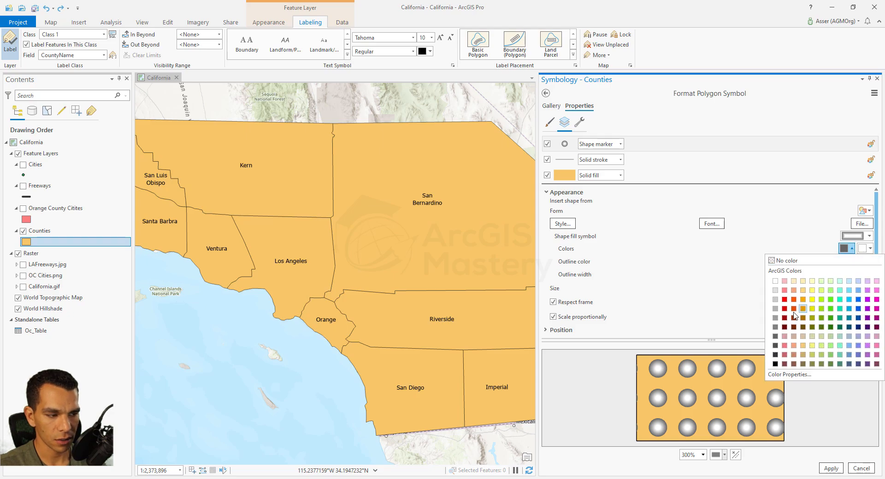
click(785, 300)
click(870, 249)
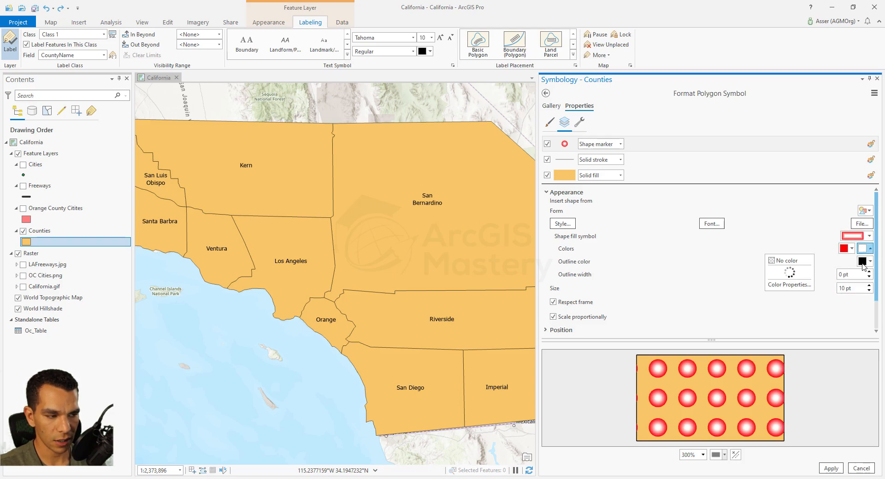
click(858, 300)
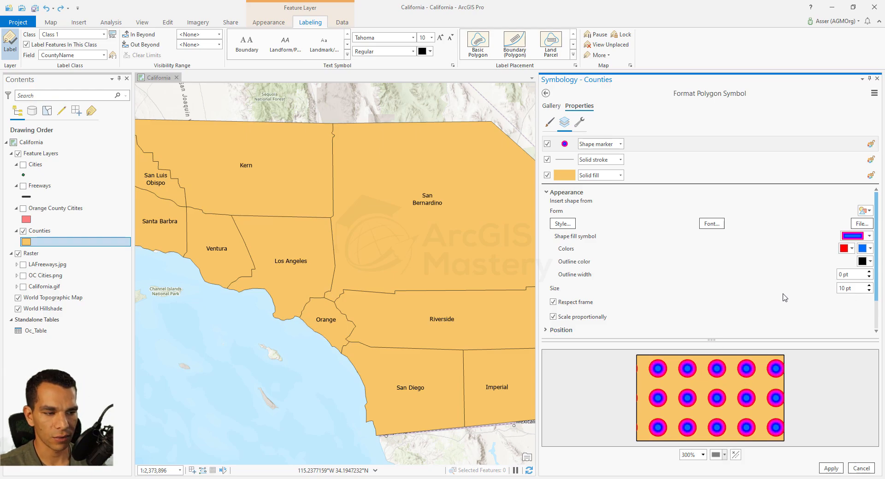
- Set the marker shape's outline color to gray, try a 2 pt outline width and return the width to 0 pt
click(870, 262)
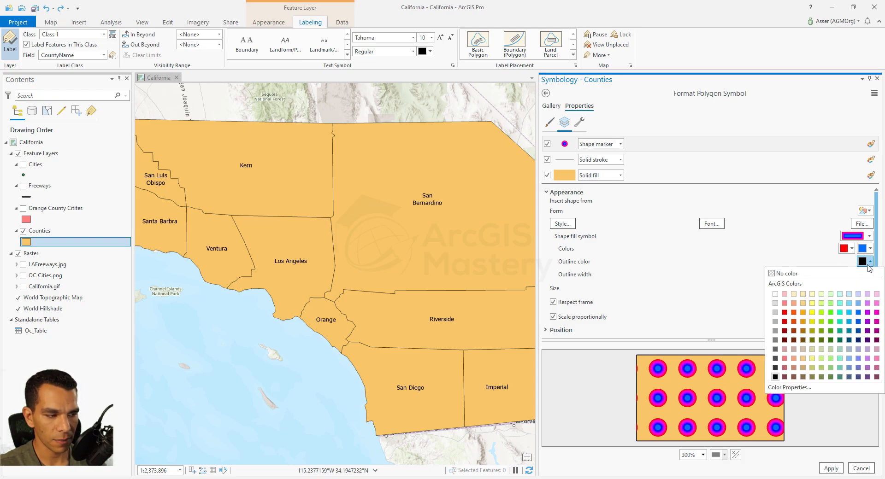
click(802, 345)
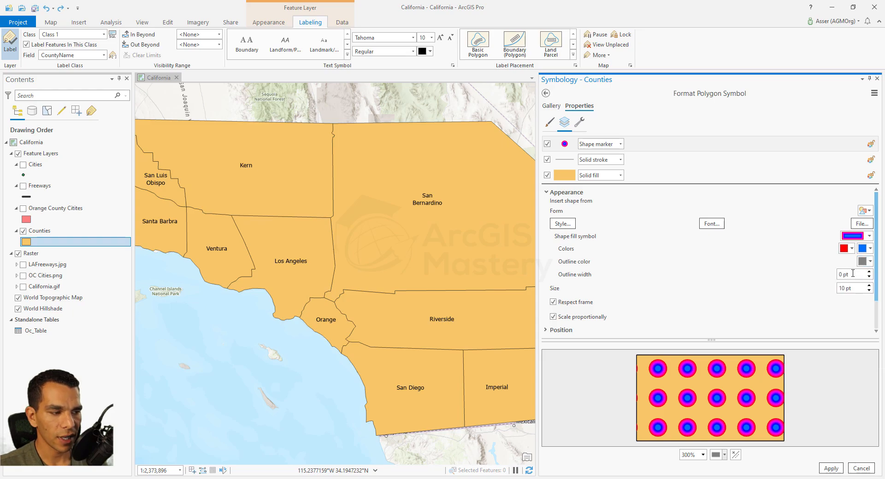
double_click(840, 275)
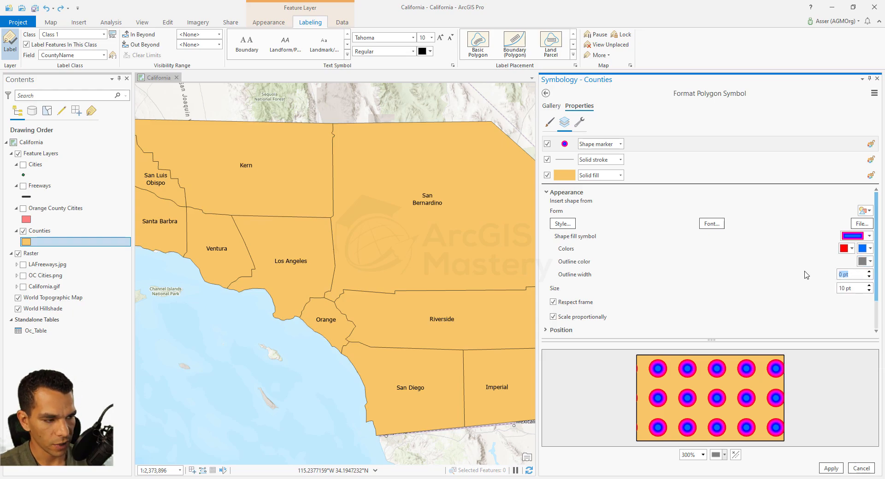
text(2)
key(Return)
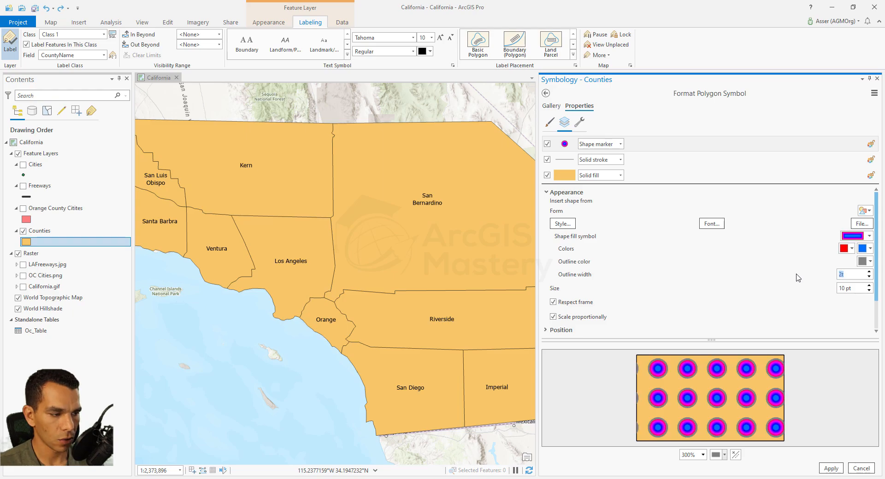
double_click(840, 275)
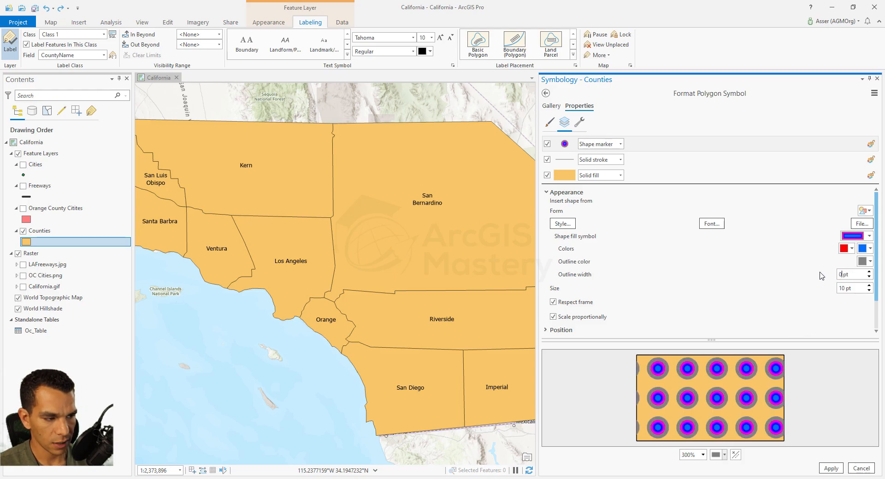
text(0)
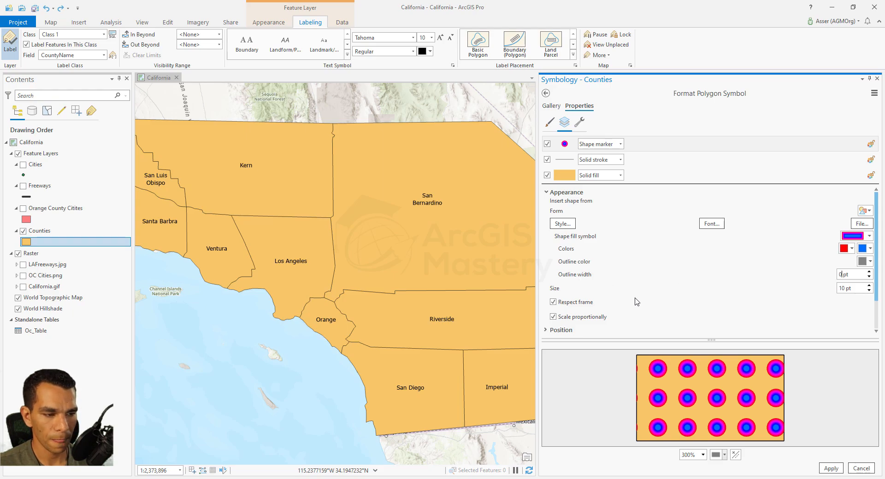
- Try a size of 5 pt for the shape marker and undo the change
click(855, 286)
text(5)
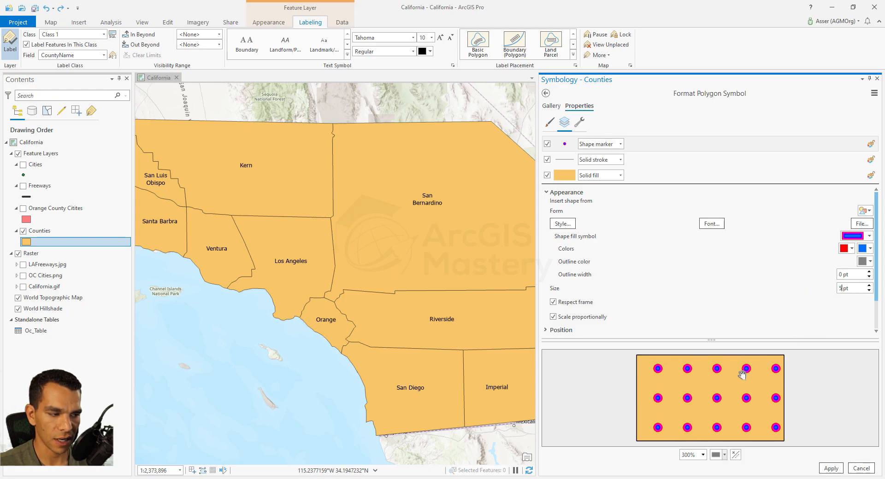
key(ctrl+z)
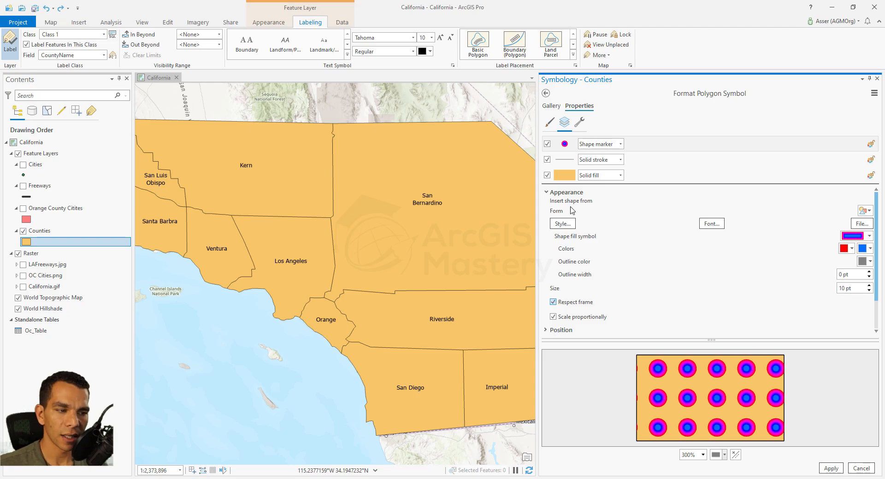
- Try the lower-left, left-center and right-center anchor point presets for the marker, restore the center preset and keep the anchor point Relative
click(547, 193)
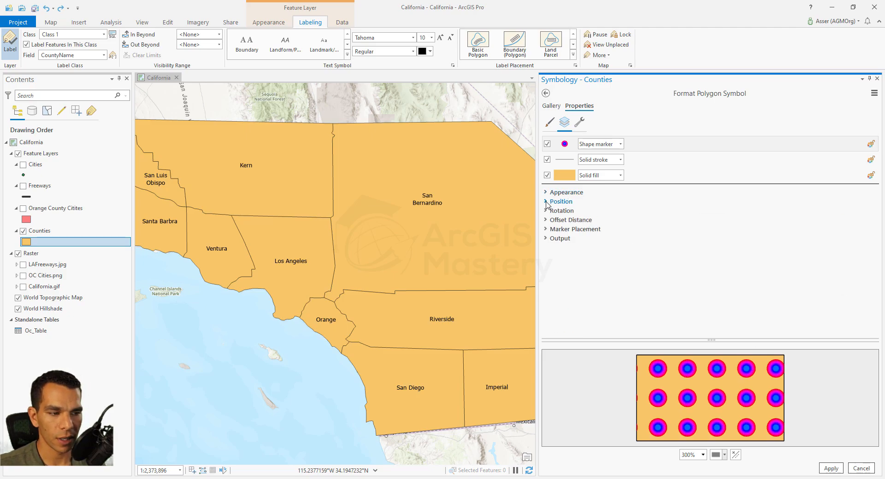
click(547, 203)
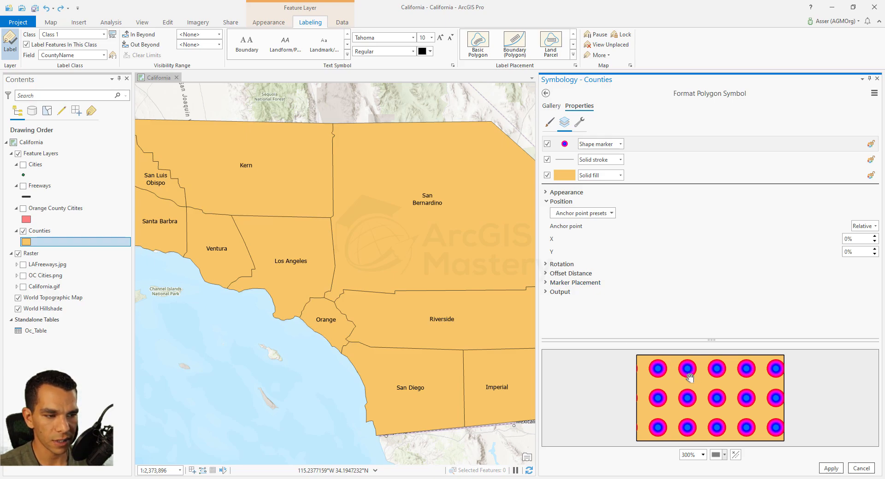
click(603, 216)
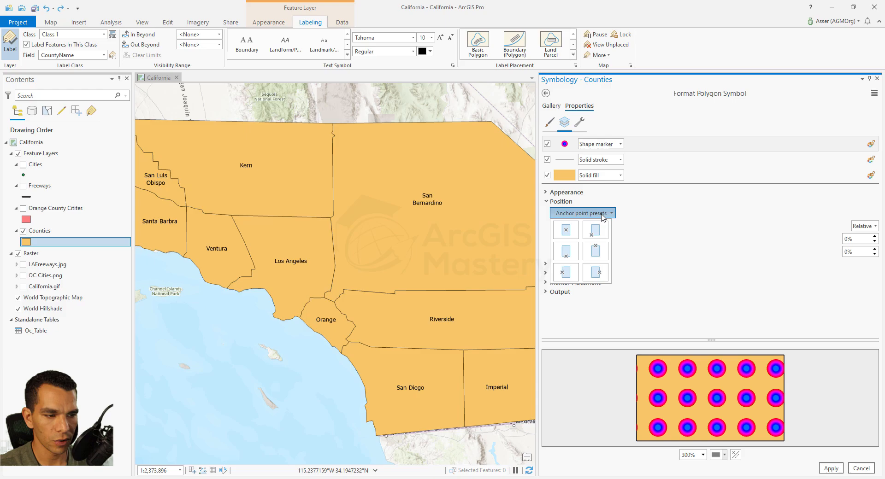
click(601, 235)
click(590, 213)
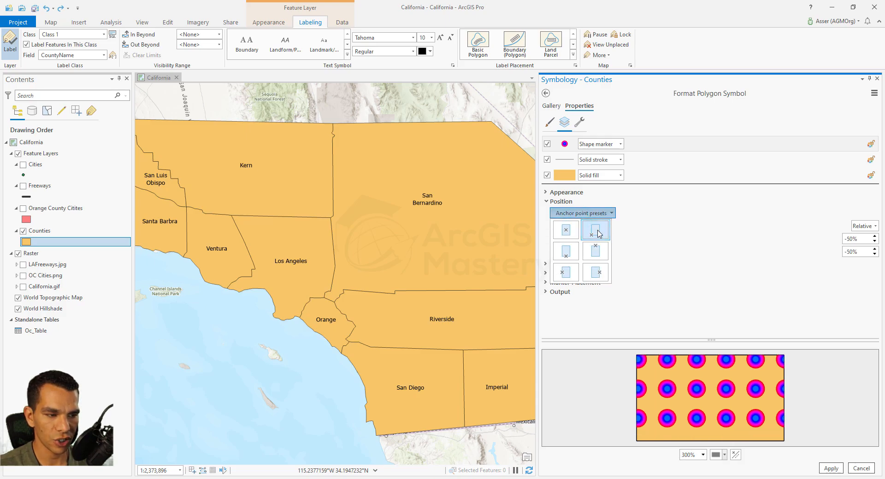
click(578, 275)
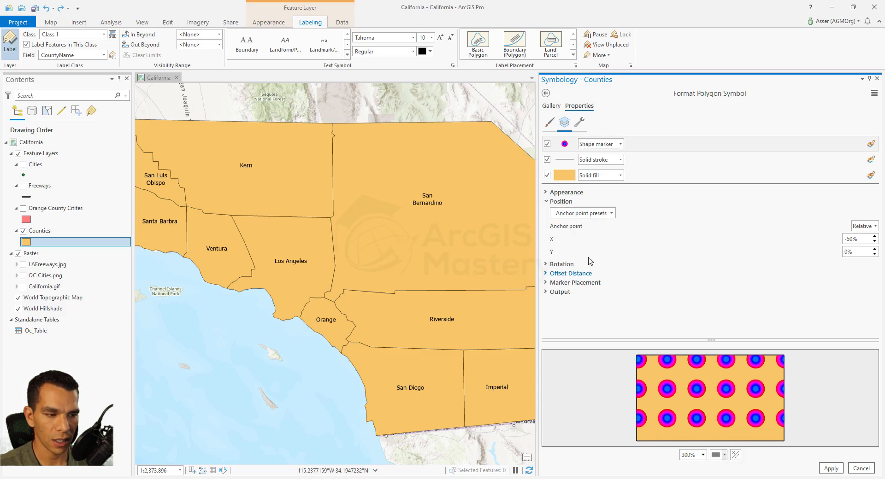
click(606, 213)
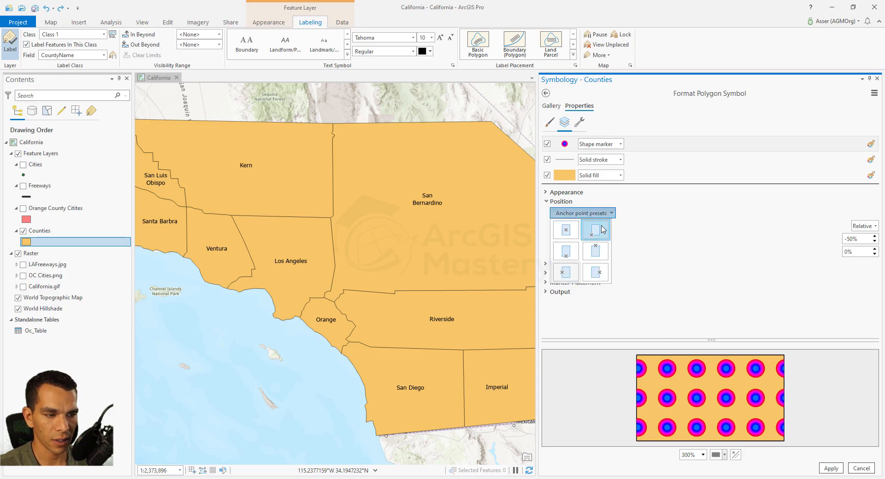
click(600, 277)
click(581, 213)
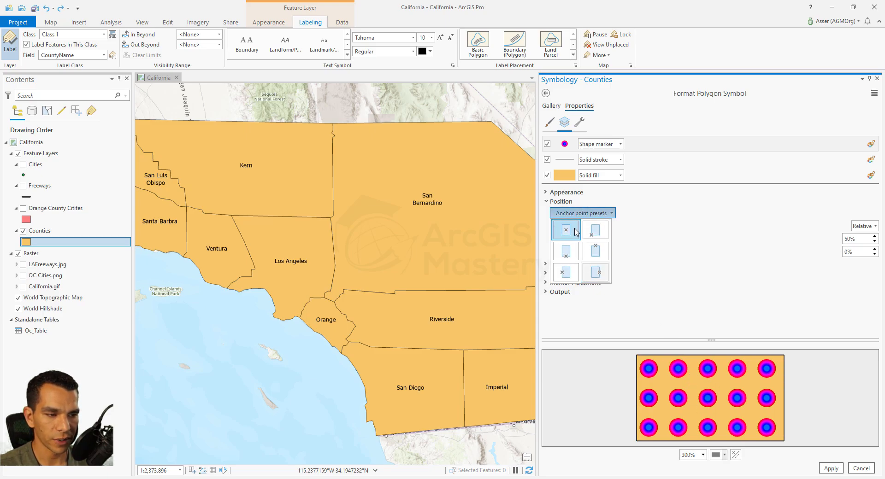
click(571, 235)
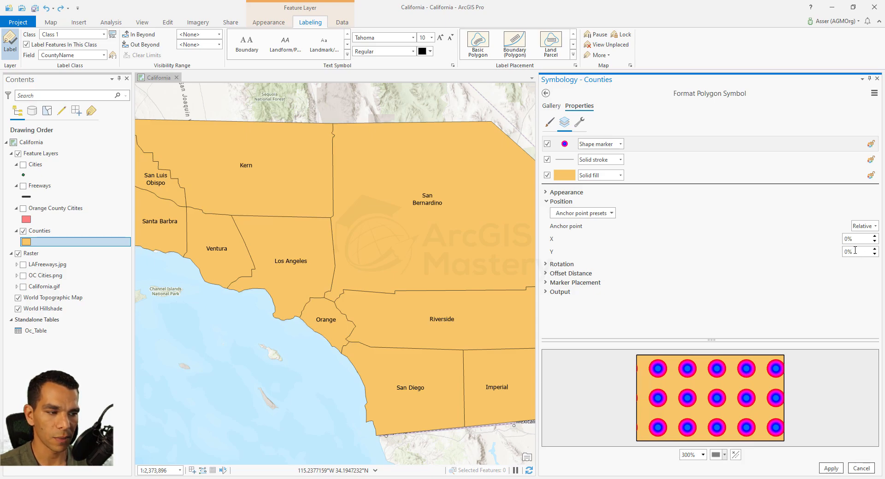
click(872, 229)
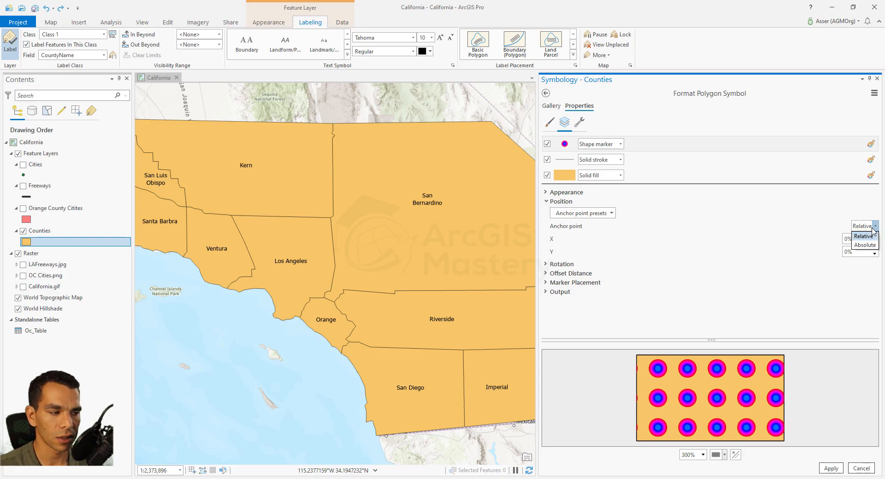
click(873, 230)
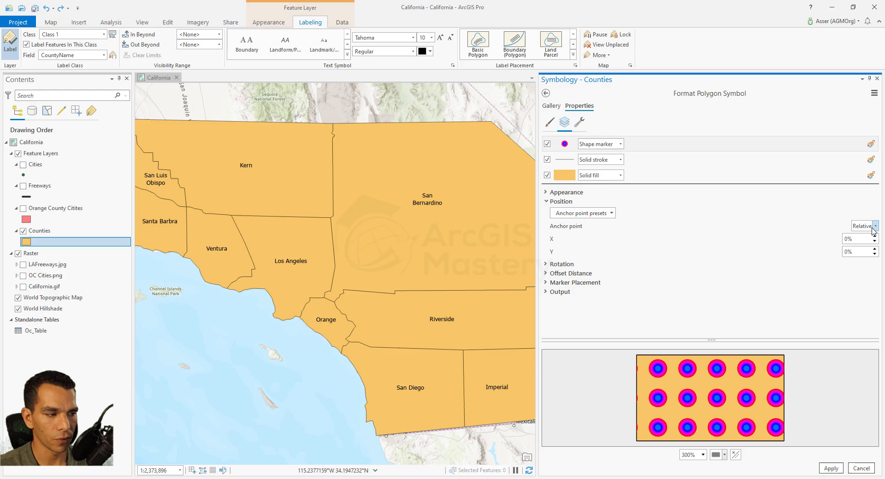
- Change the shape marker's form from a circle to a plus-shaped cross
click(552, 202)
click(547, 212)
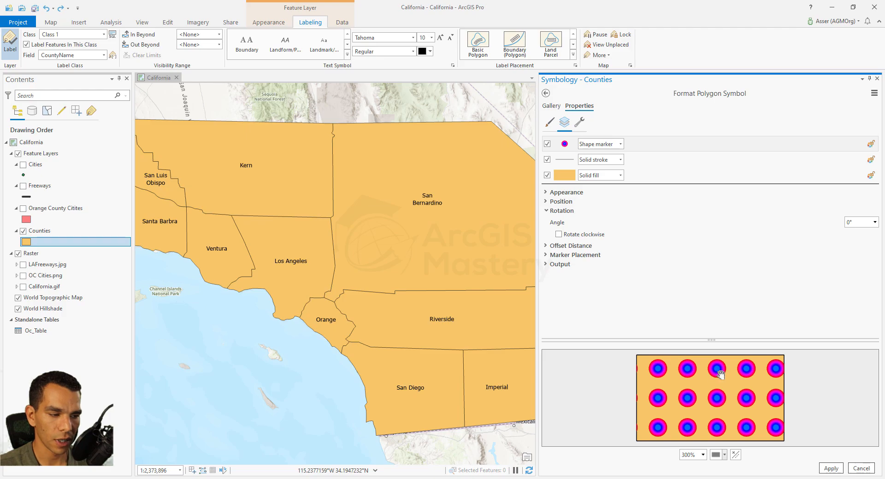
click(562, 192)
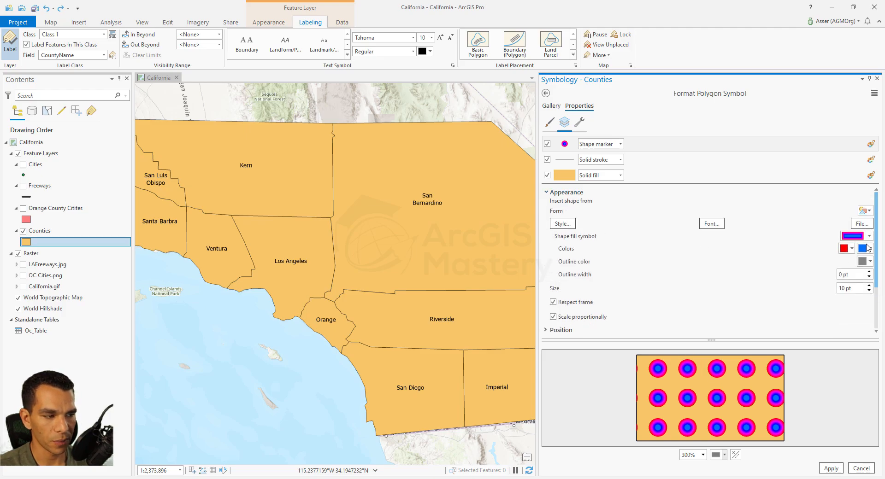
click(866, 210)
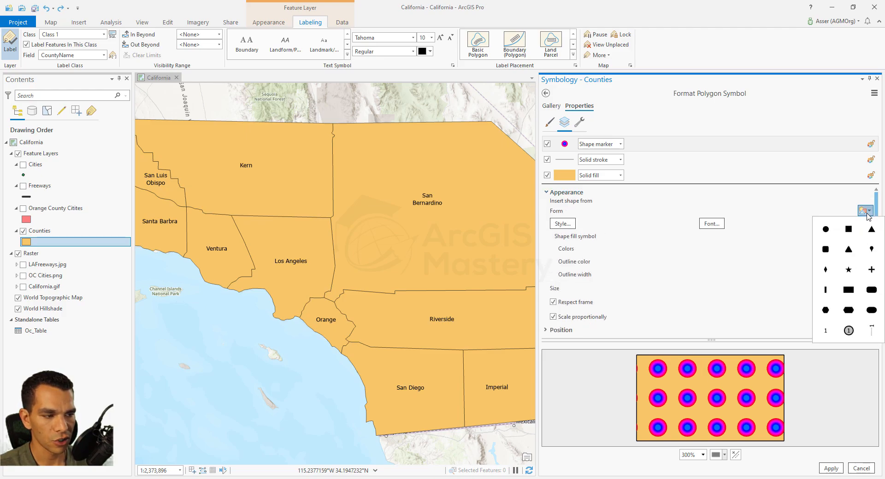
click(870, 270)
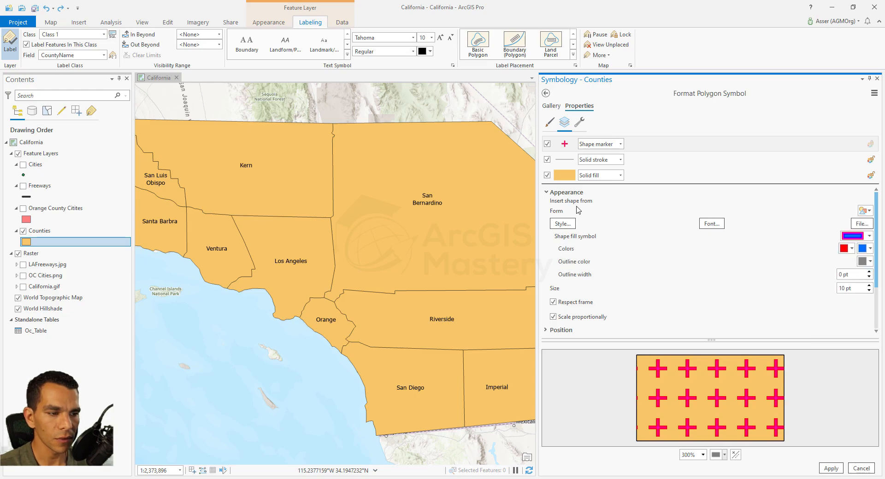
click(567, 193)
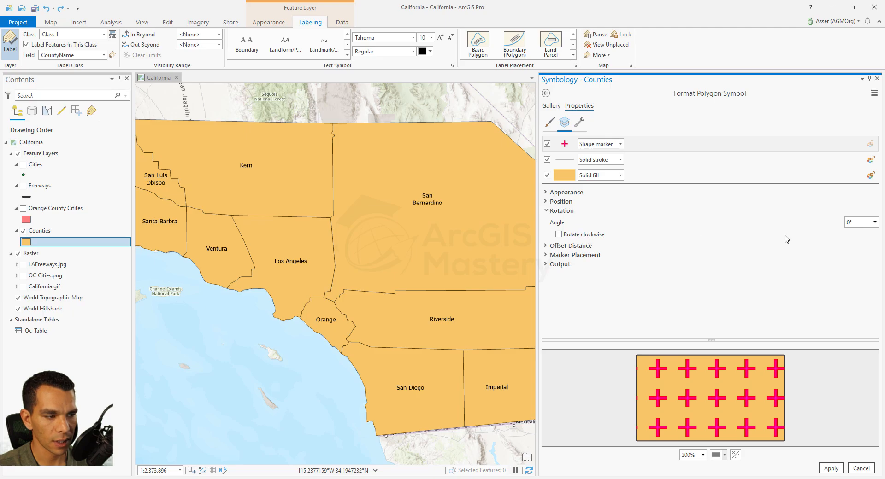
- Rotate the cross marker by 100°, try the Rotate clockwise option and leave it off
click(874, 222)
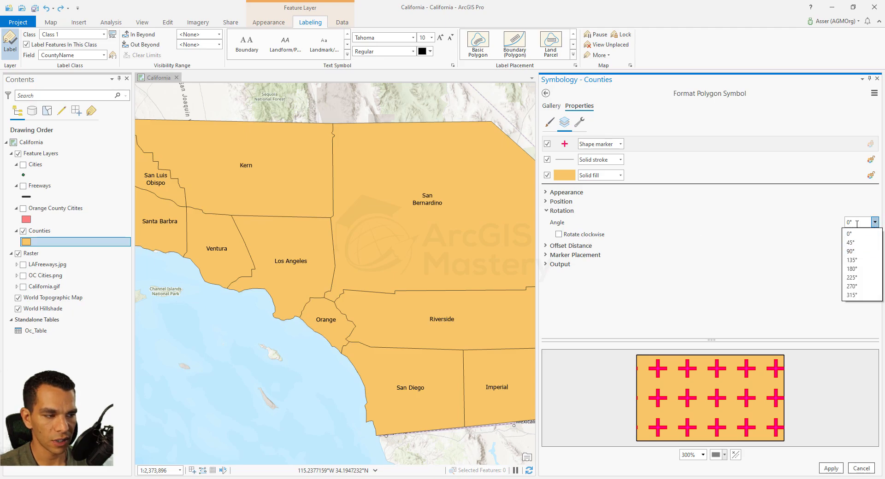
click(874, 223)
click(875, 223)
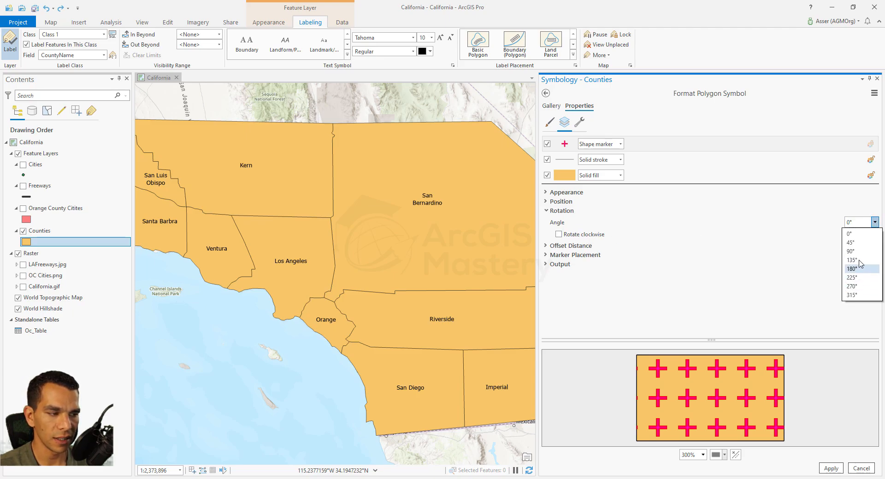
click(797, 256)
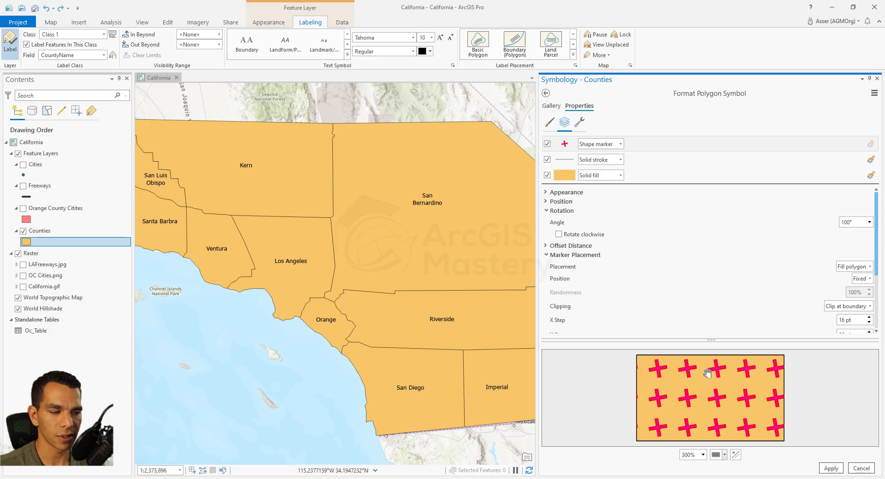
click(559, 234)
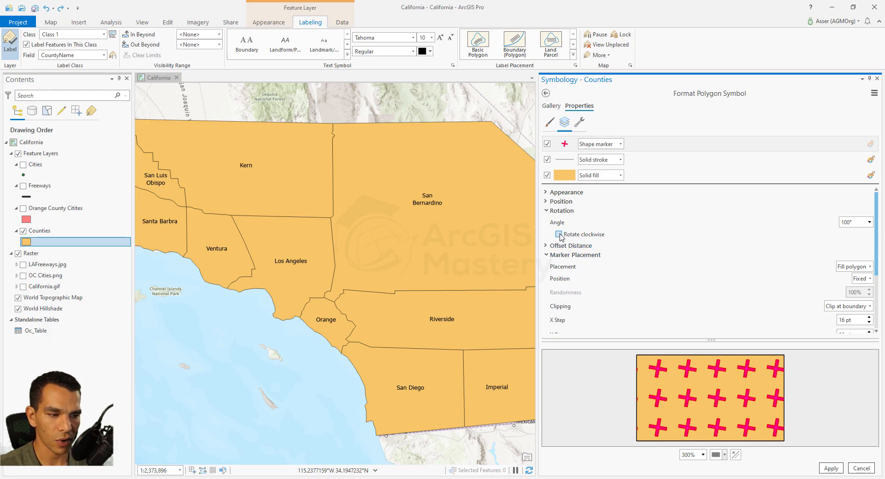
click(558, 235)
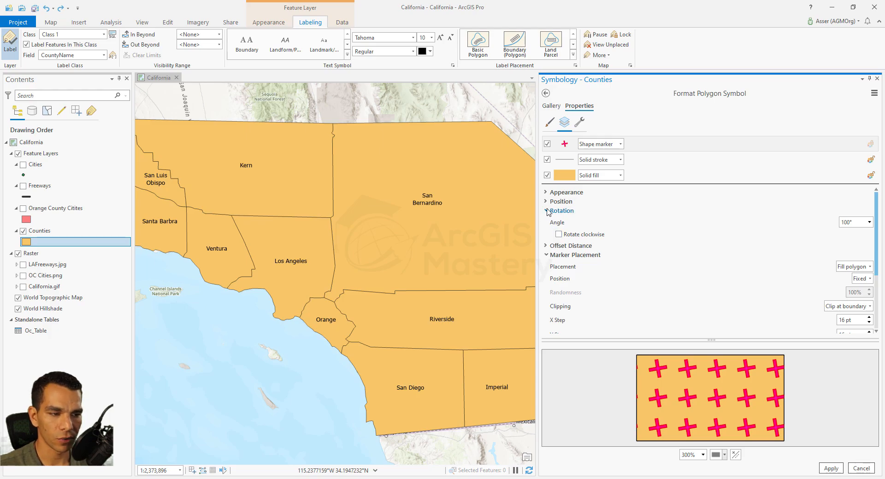
- Try an X offset distance of 5 pt for the marker and set it to -5 pt
click(548, 210)
click(547, 230)
click(547, 221)
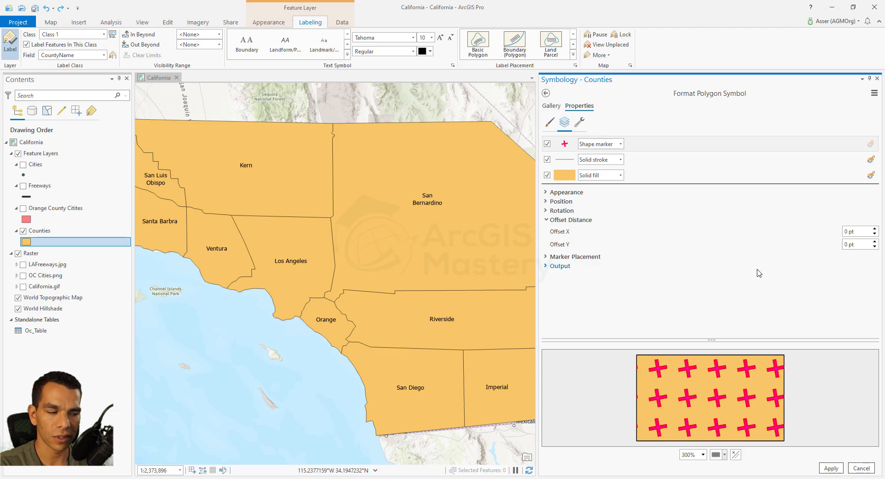
drag(857, 233, 821, 233)
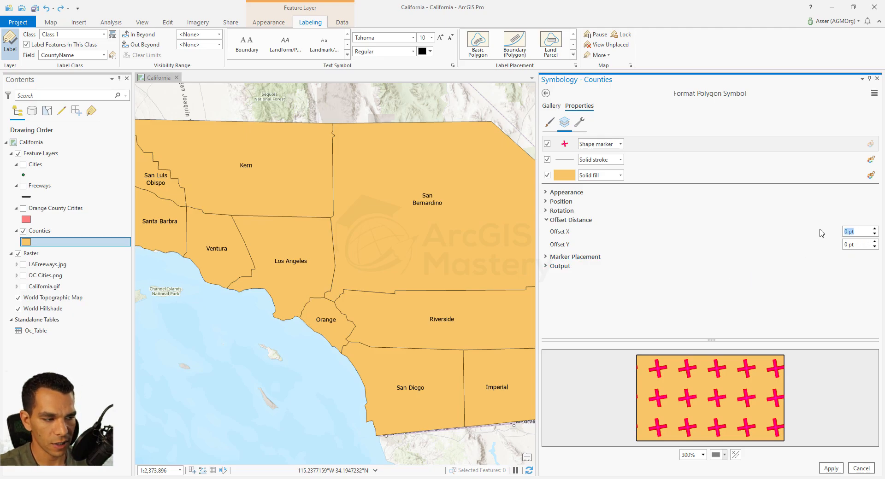
text(5)
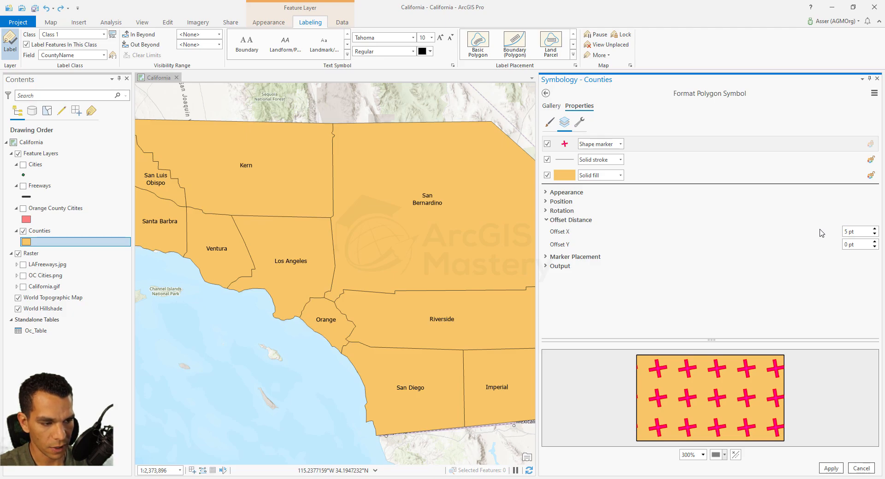
drag(858, 230, 822, 232)
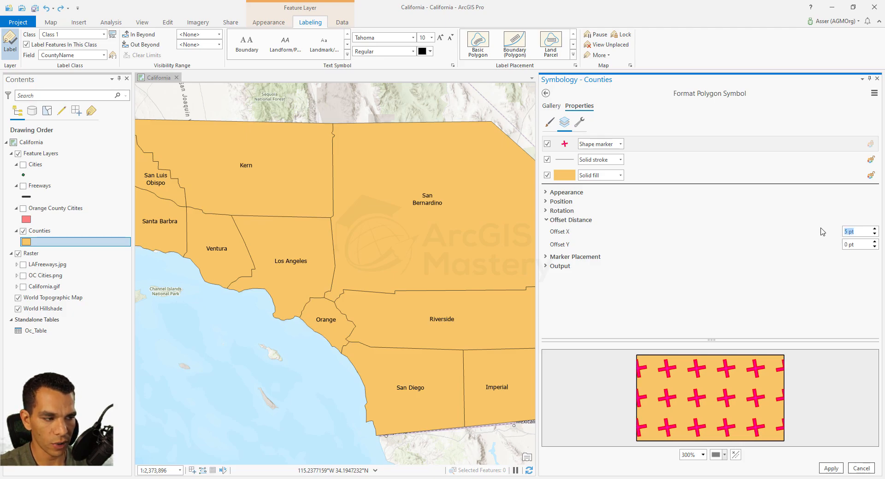
text(-5)
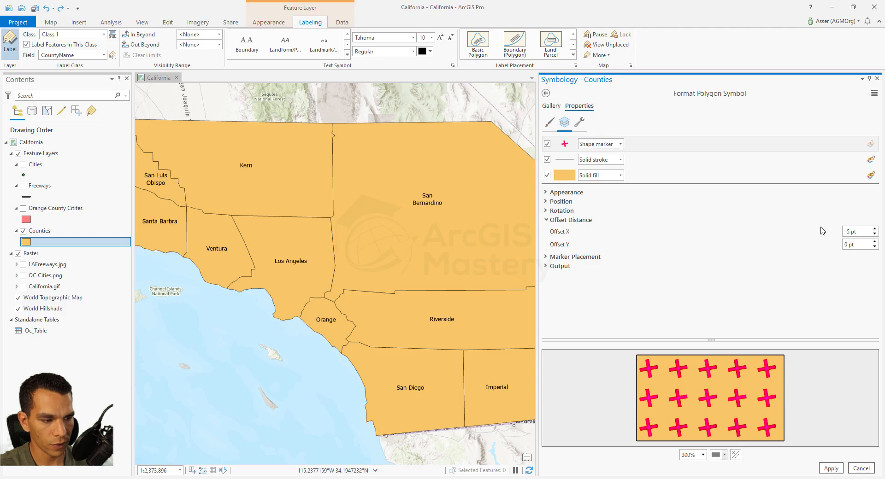
- Try a Y offset distance of 5 pt for the marker and set it to -5 pt
drag(859, 245, 823, 246)
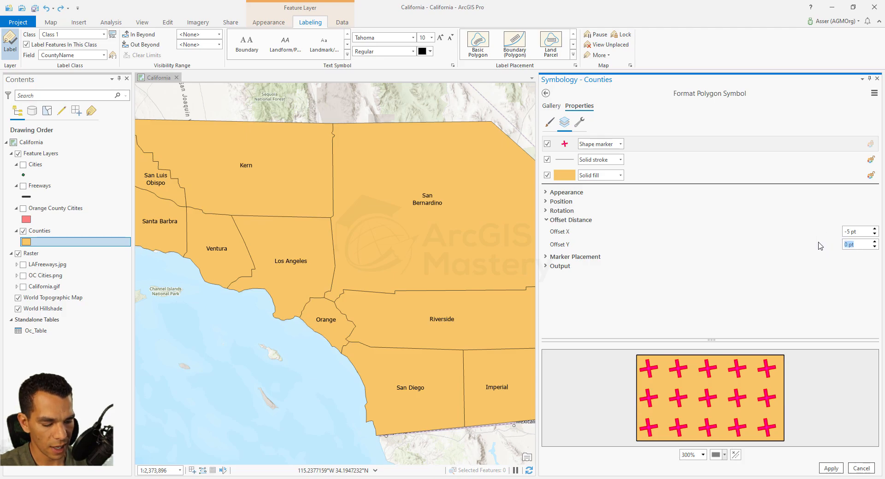
text(5)
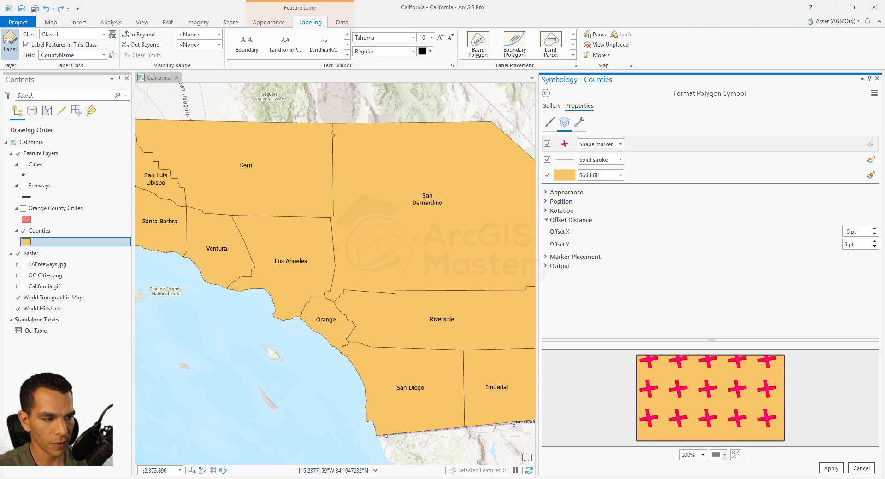
drag(858, 244, 808, 247)
text(-)
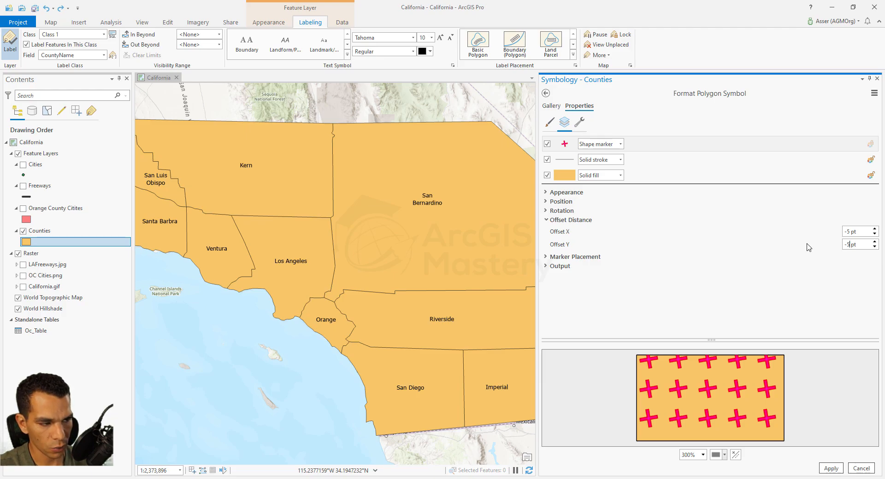
key(Return)
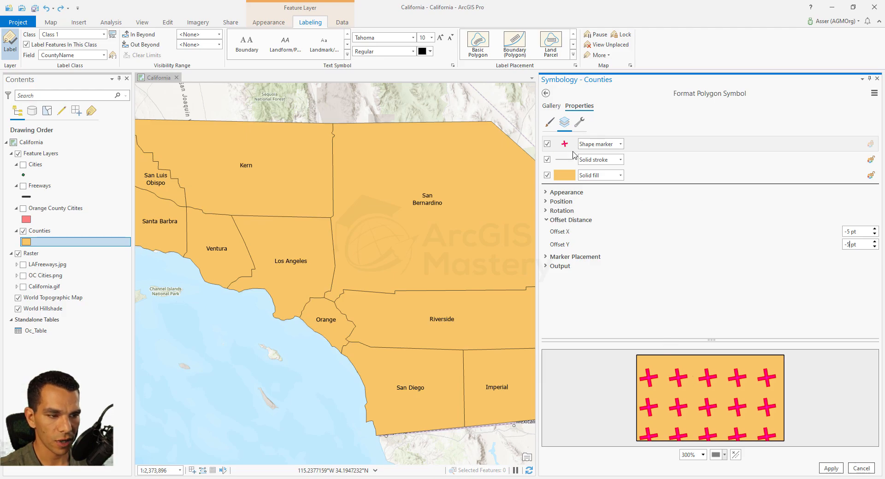
- Try the On vertices, At center and At ratio positions marker placements and return the placement to Fill polygon
click(547, 222)
click(547, 229)
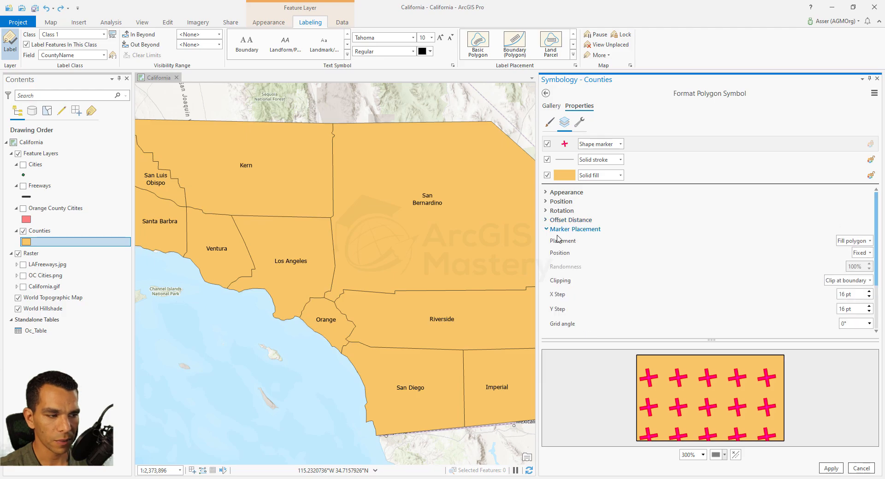
click(857, 243)
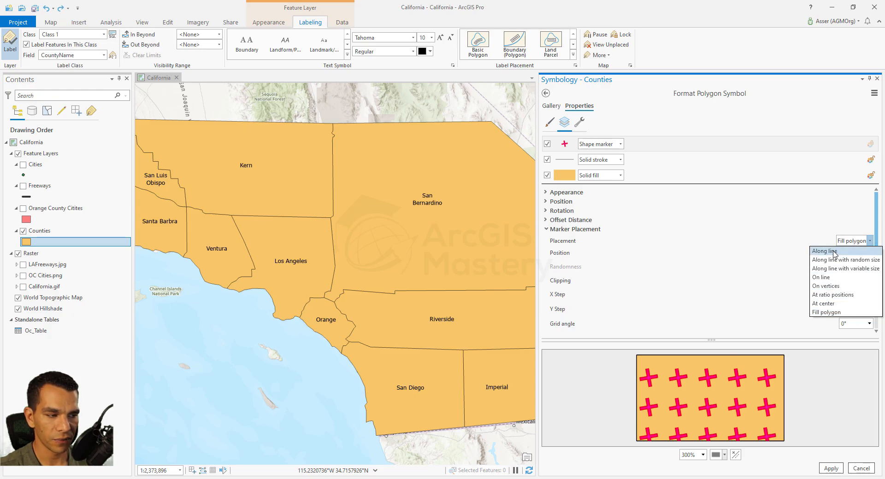
click(838, 289)
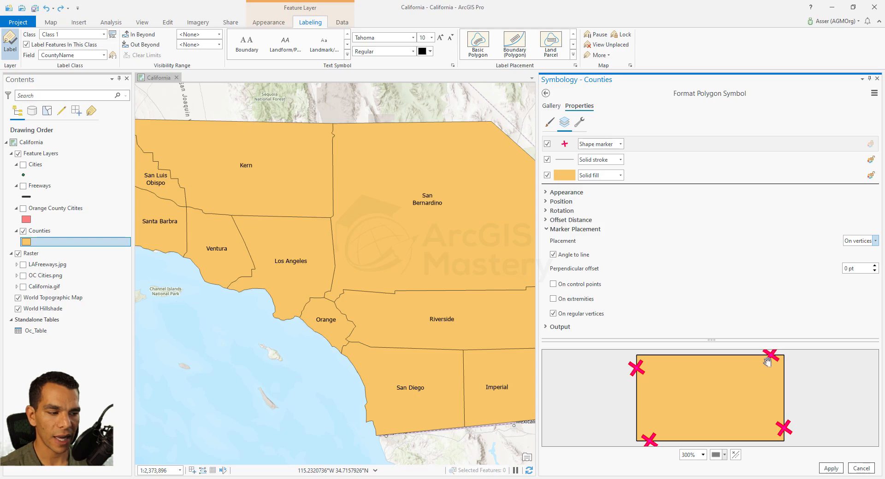
click(876, 241)
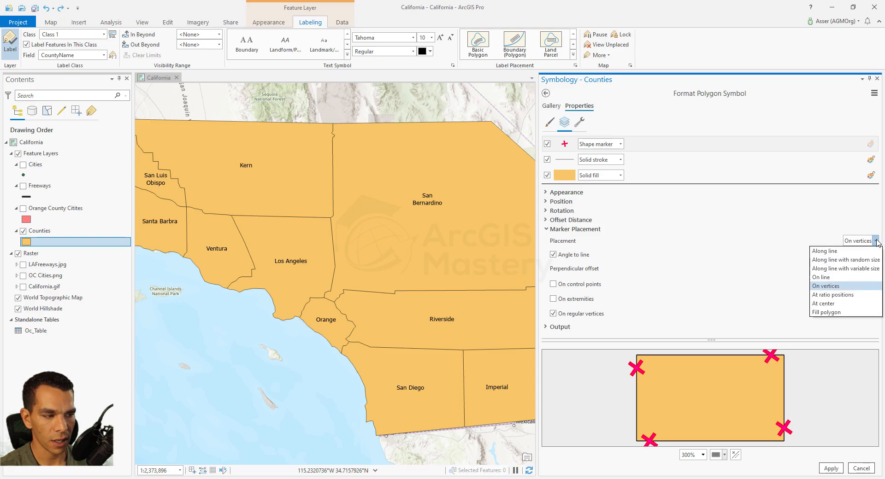
click(846, 304)
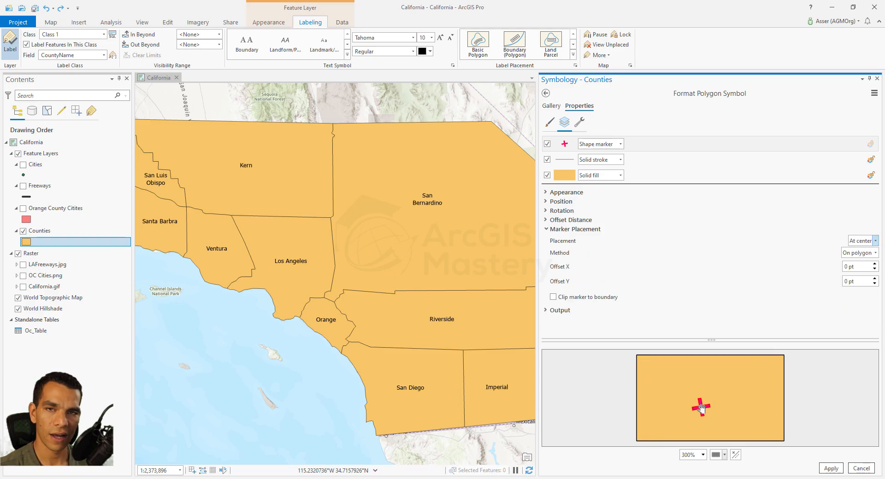
click(875, 241)
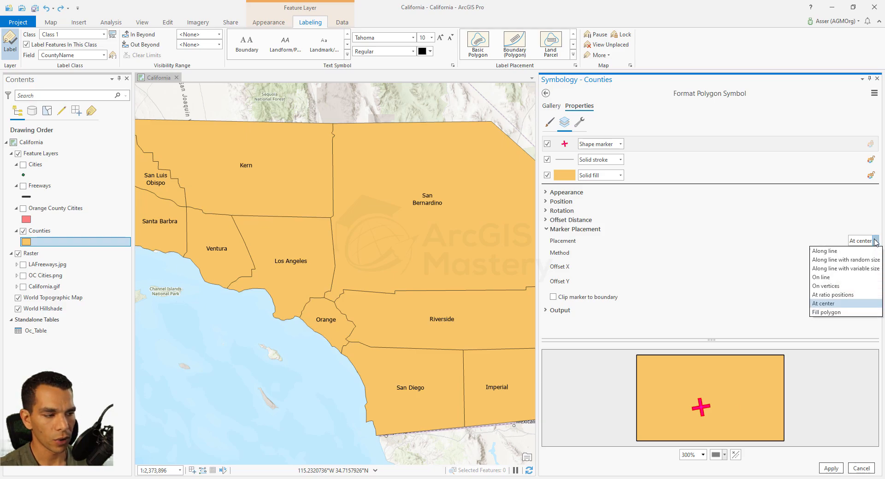
click(860, 295)
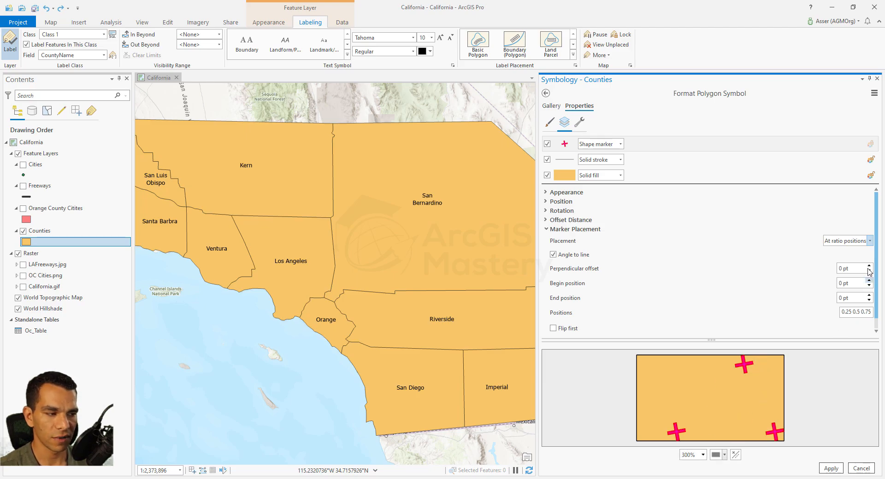
click(870, 241)
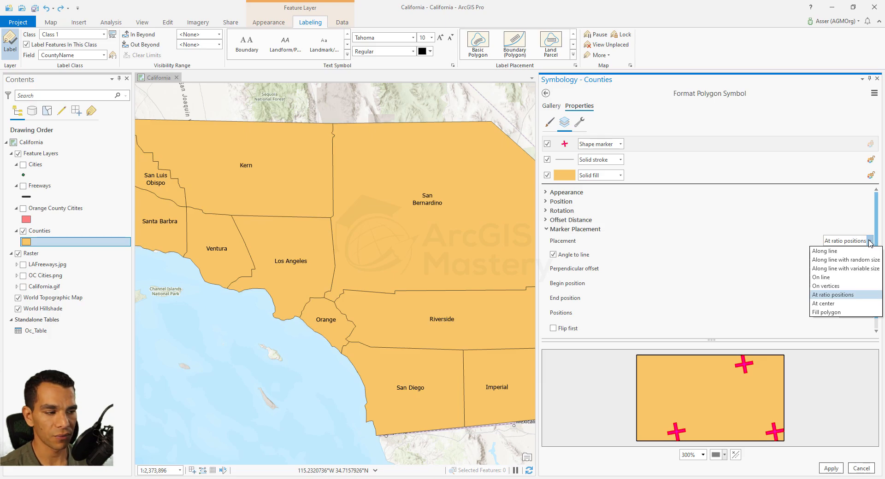
click(827, 313)
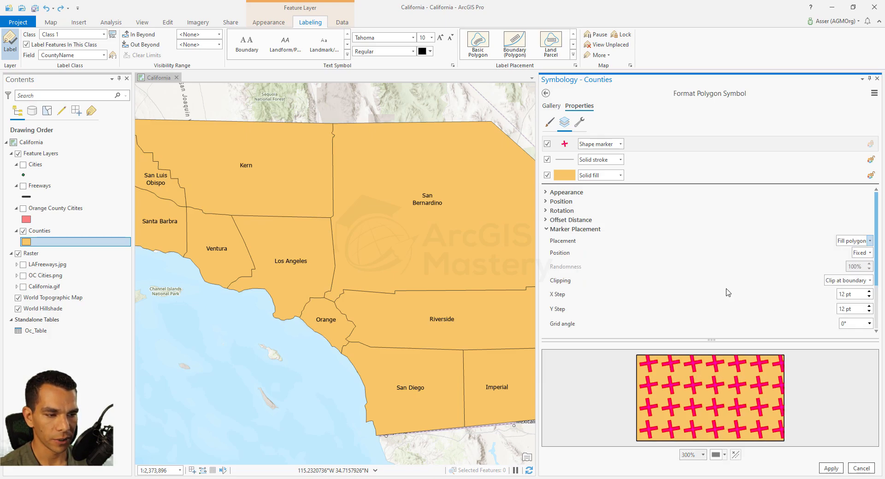
- Try the Random position for the polygon-filling markers and restore the Fixed position
click(869, 253)
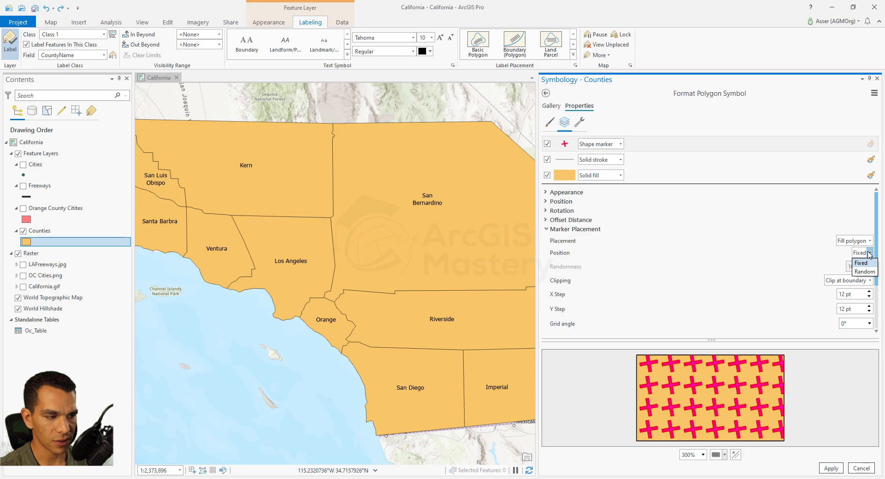
click(864, 272)
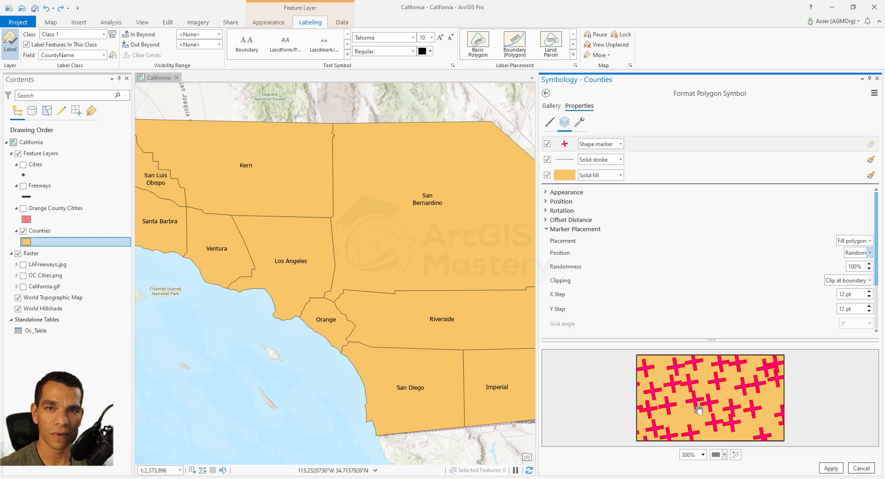
click(869, 253)
click(864, 264)
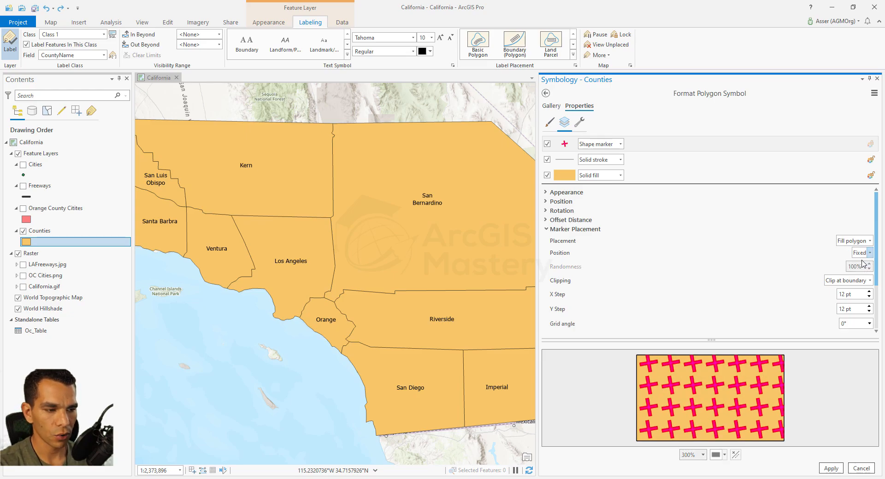
- Set the fill markers' position to Random with a randomness of 50%
scroll(869, 217, down, 2)
click(869, 209)
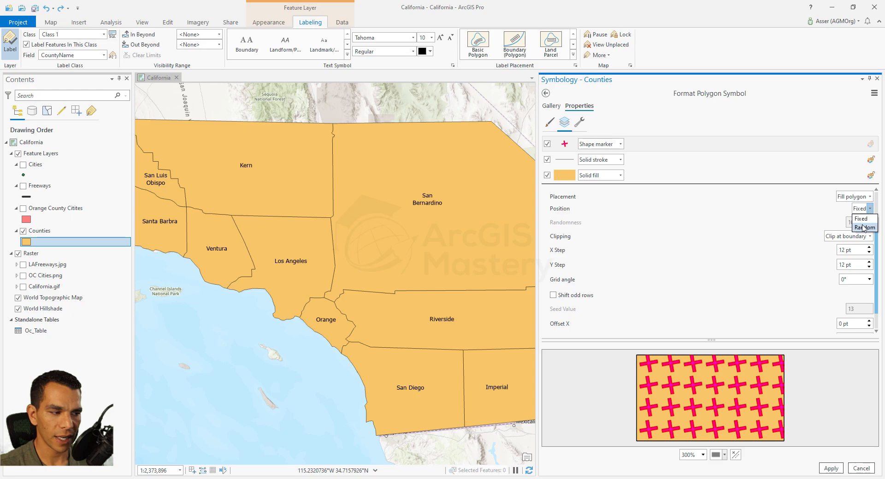
click(863, 227)
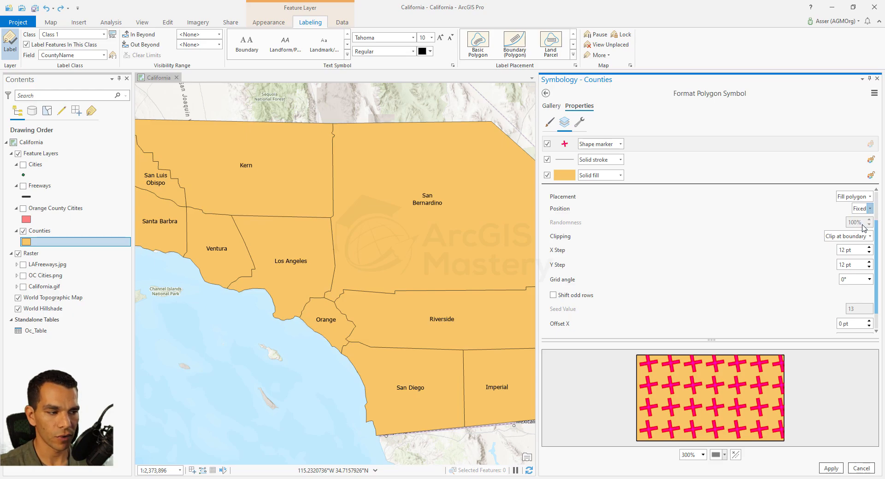
click(853, 222)
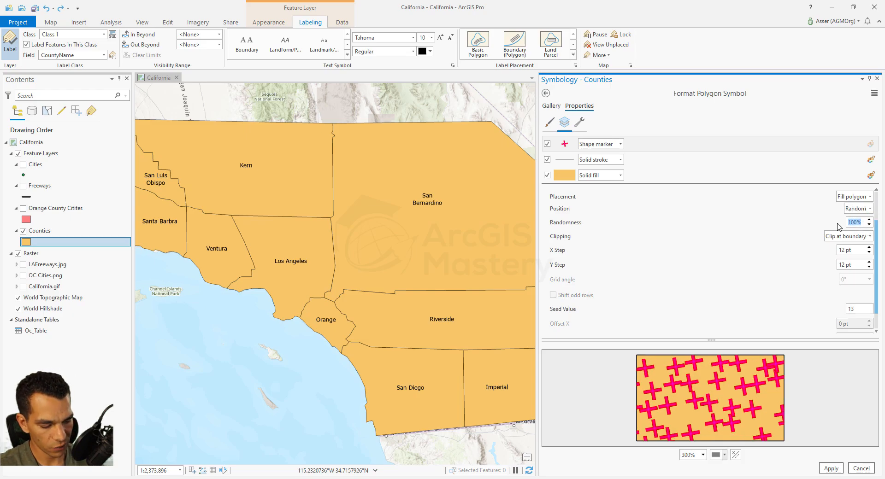
text(50)
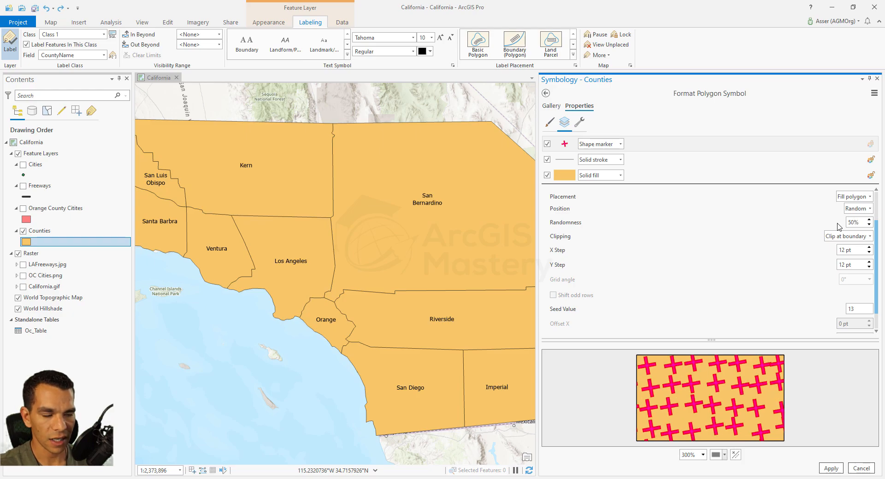
- Try 10% and 30% randomness for the fill markers and return their position to Fixed
drag(862, 223, 818, 219)
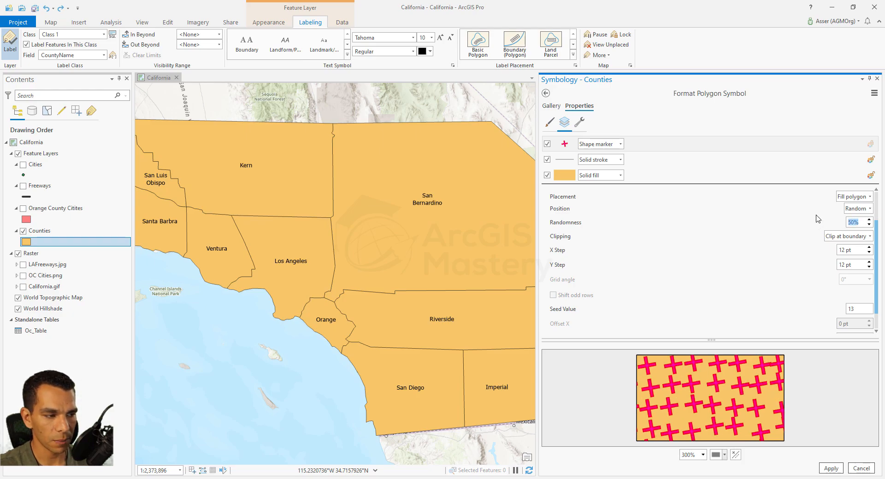
text(10)
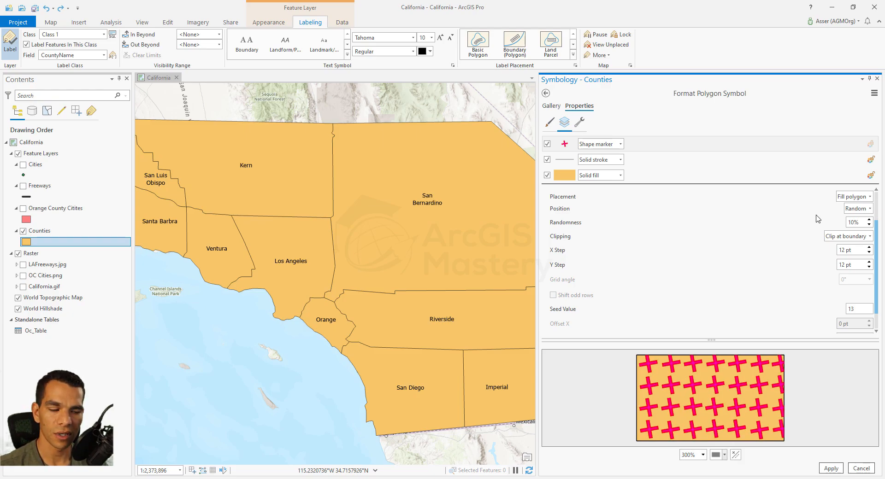
click(869, 220)
click(869, 220)
click(870, 209)
click(861, 225)
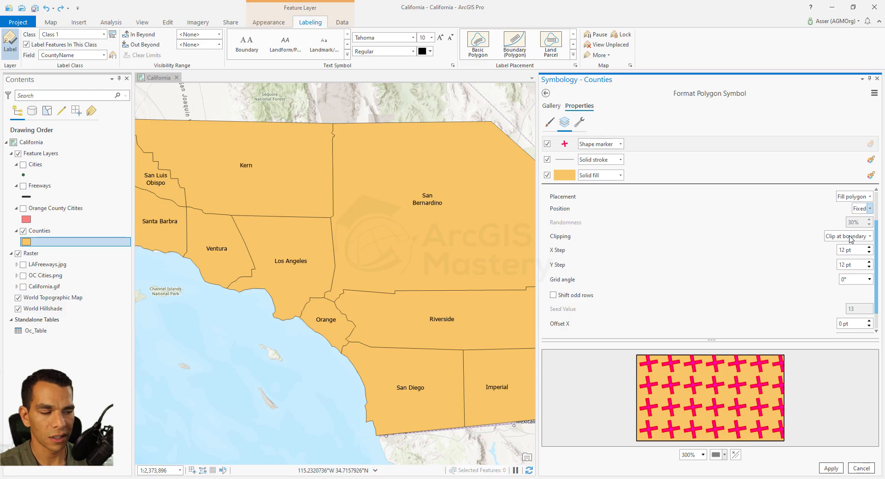
- Try the Do not clip, Do not touch boundary and Remove if center outside clipping options, and restore Clip at boundary
click(851, 238)
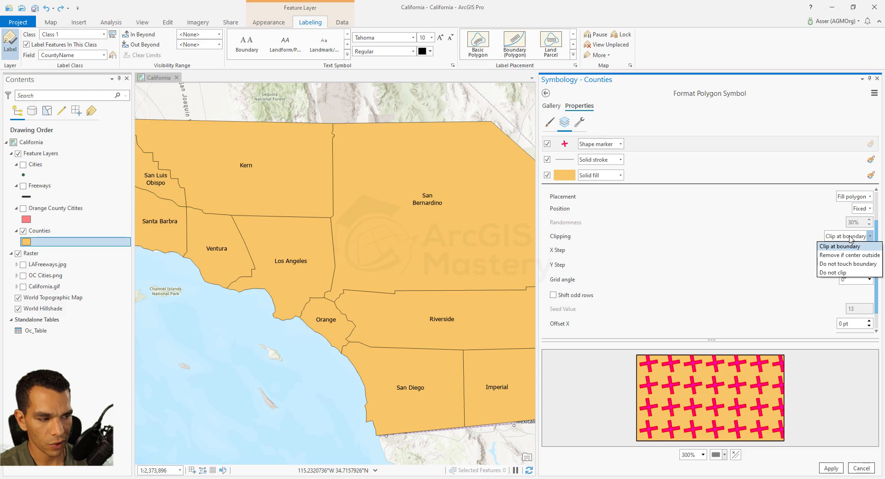
click(850, 273)
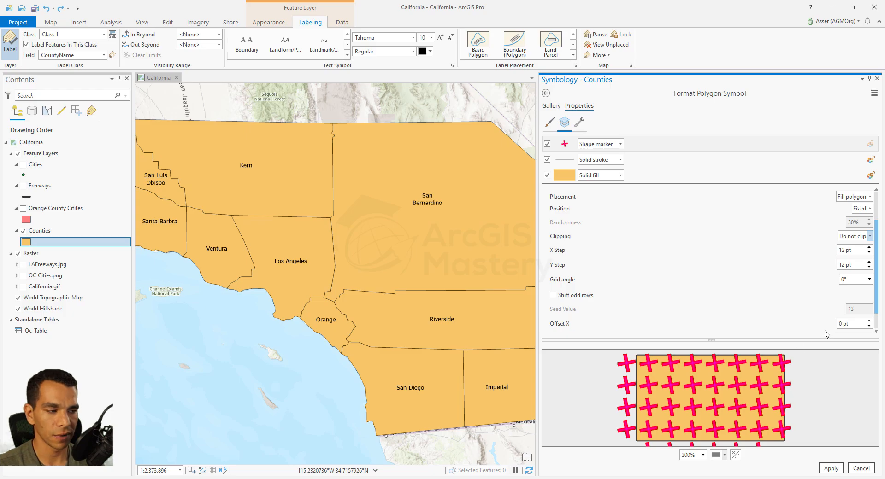
click(869, 236)
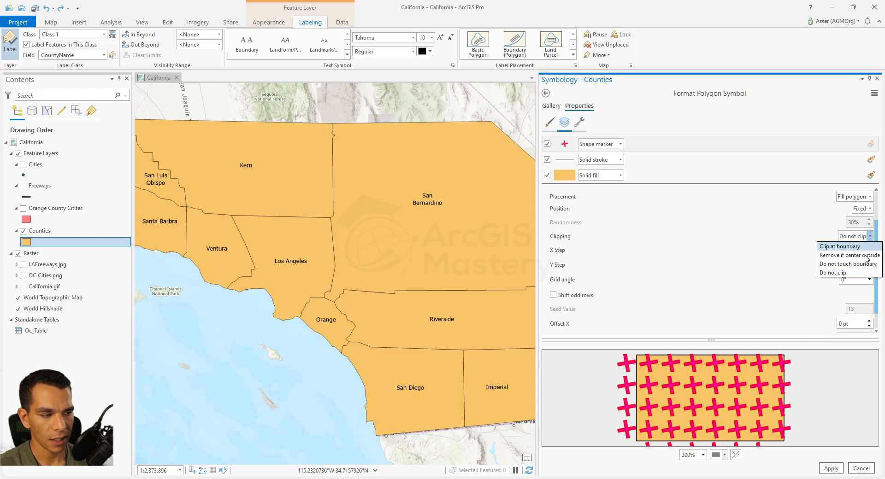
click(864, 265)
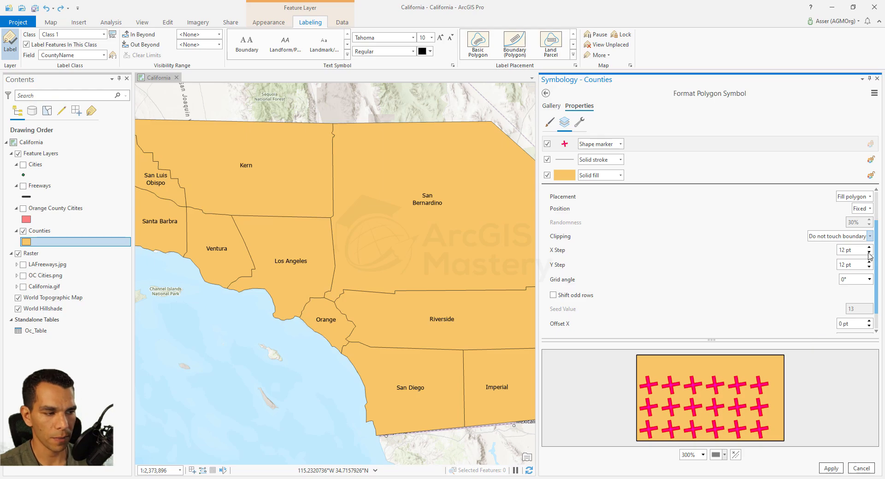
click(870, 237)
click(855, 255)
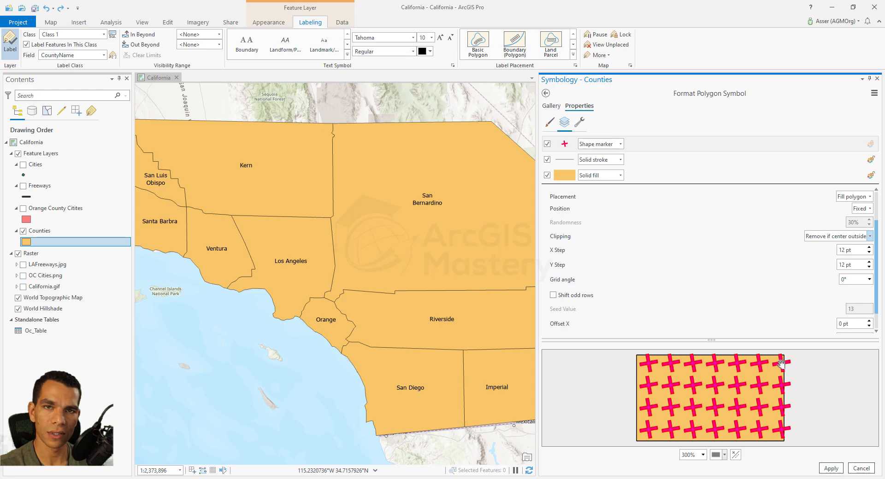
click(869, 236)
click(829, 246)
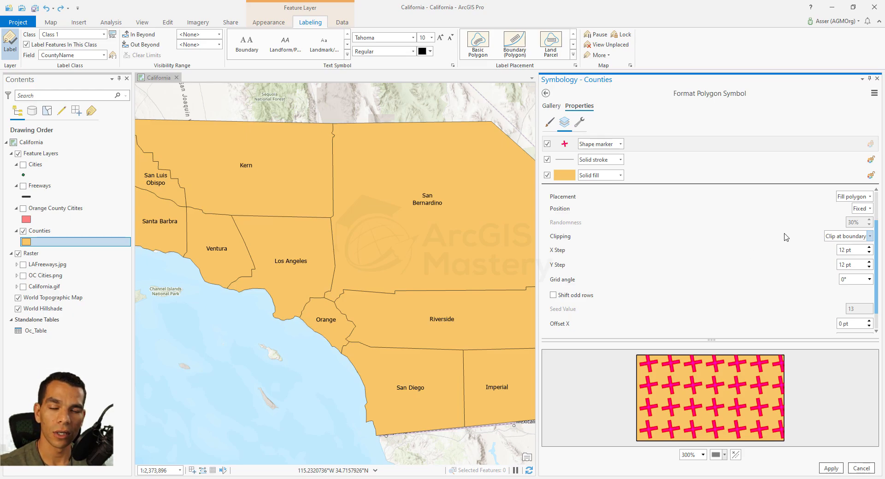
- Set the fill markers' X step to 25 pt and Y step to 20 pt
drag(856, 250, 829, 252)
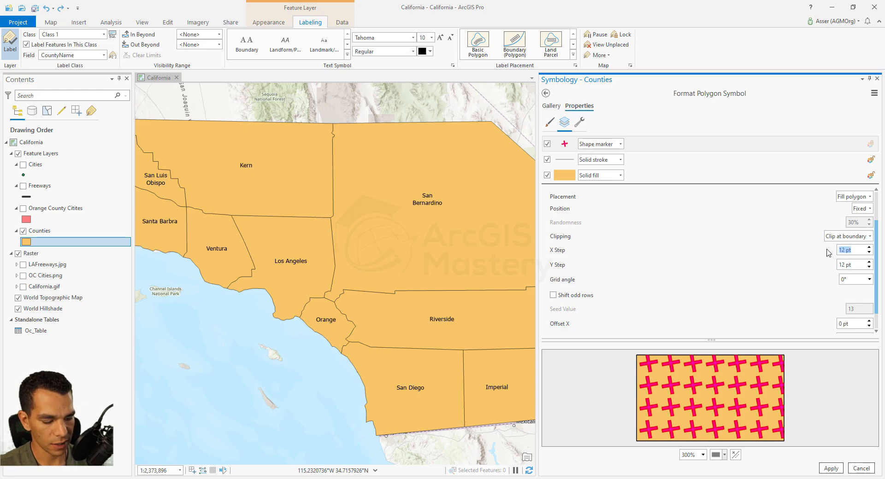
text(25)
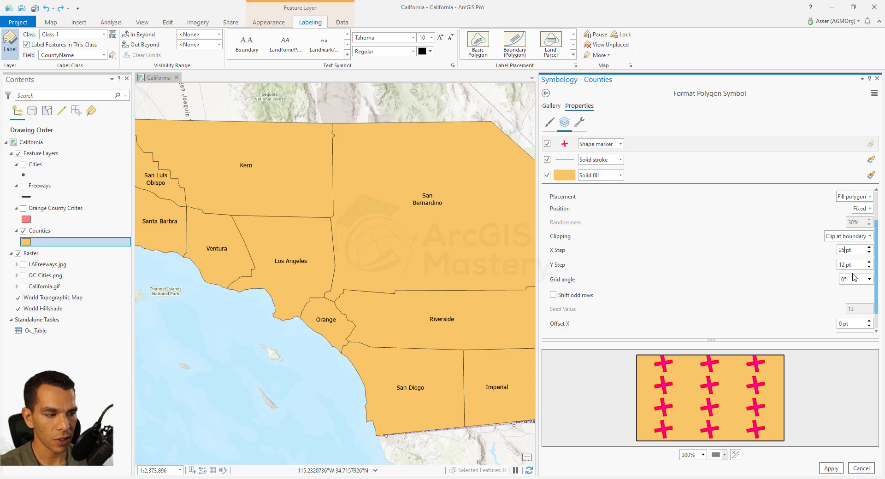
drag(849, 265, 821, 265)
text(2)
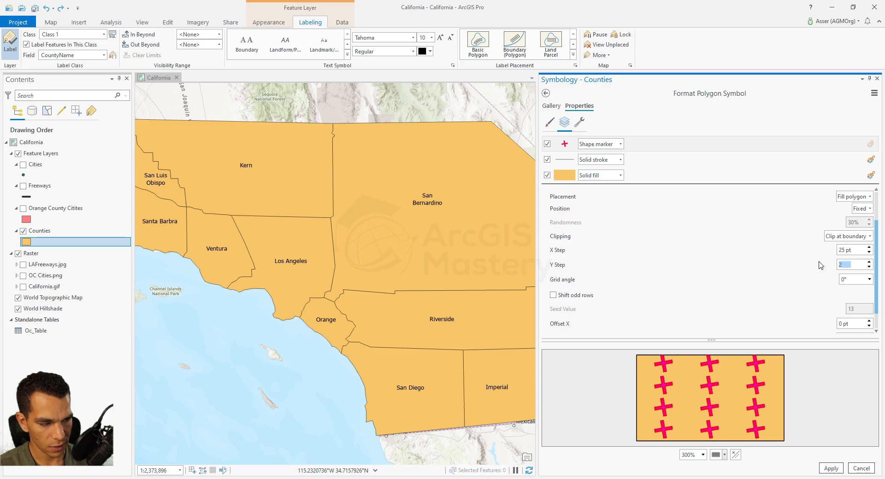
text(0)
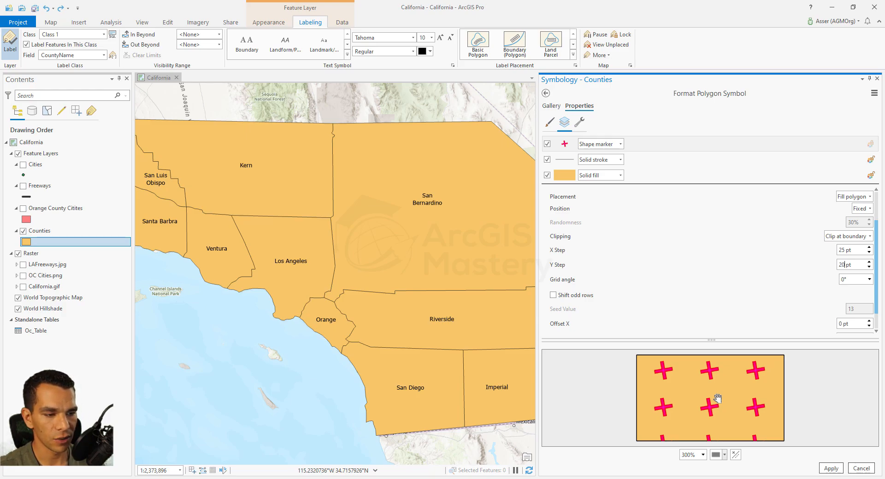
- Try a 90° grid angle for the fill markers and return it to 0°
click(868, 280)
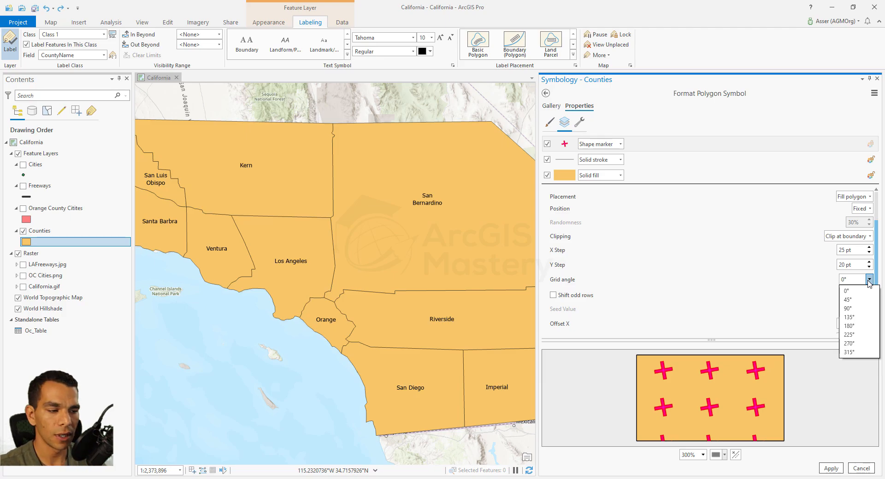
click(847, 309)
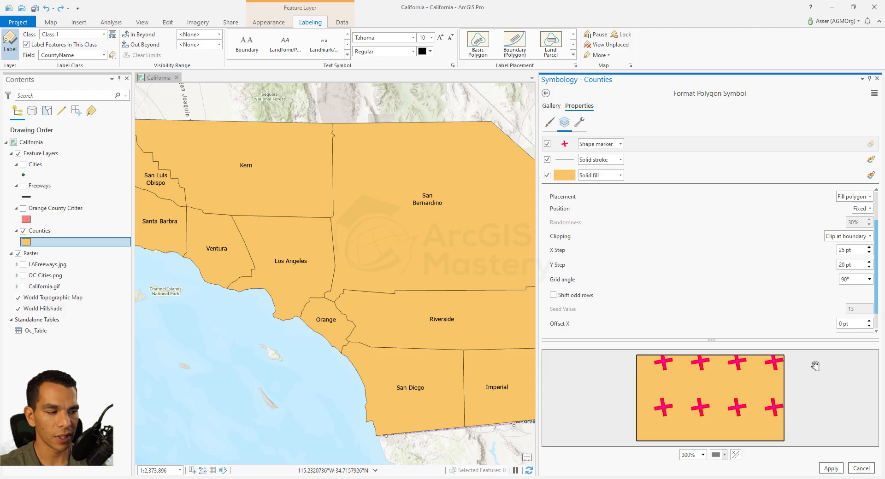
click(869, 279)
click(852, 291)
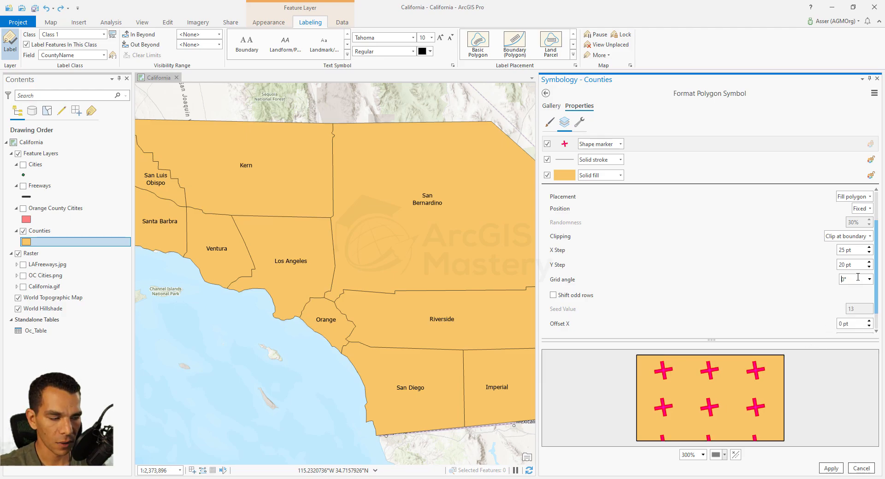
- Set both the X step and the Y step of the fill markers to 12 pt
click(856, 250)
text(12)
key(Tab)
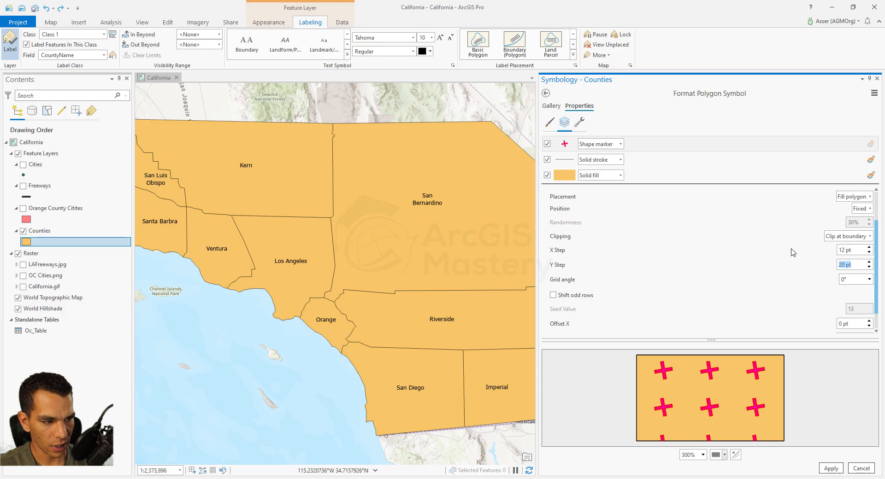
text(12)
key(Tab)
- Shift the odd rows of the fill markers and keep Shape marker as the marker layer's type
scroll(609, 300, down, 1)
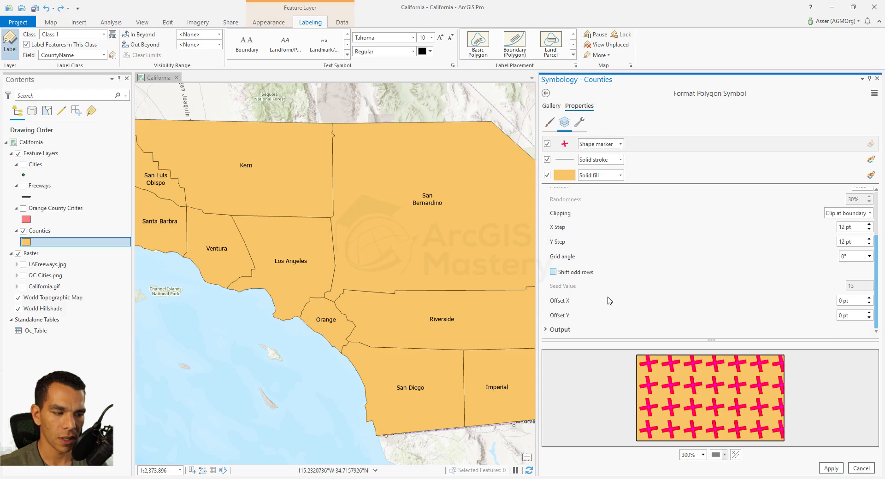
click(553, 272)
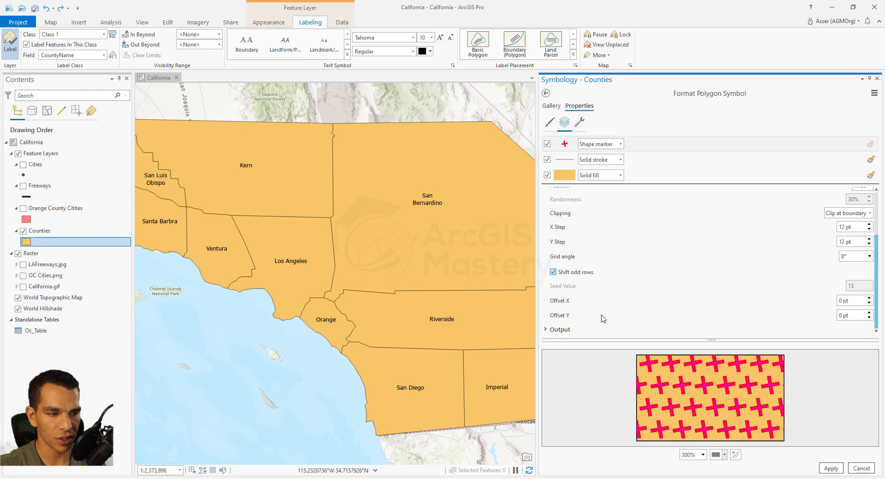
scroll(606, 320, up, 5)
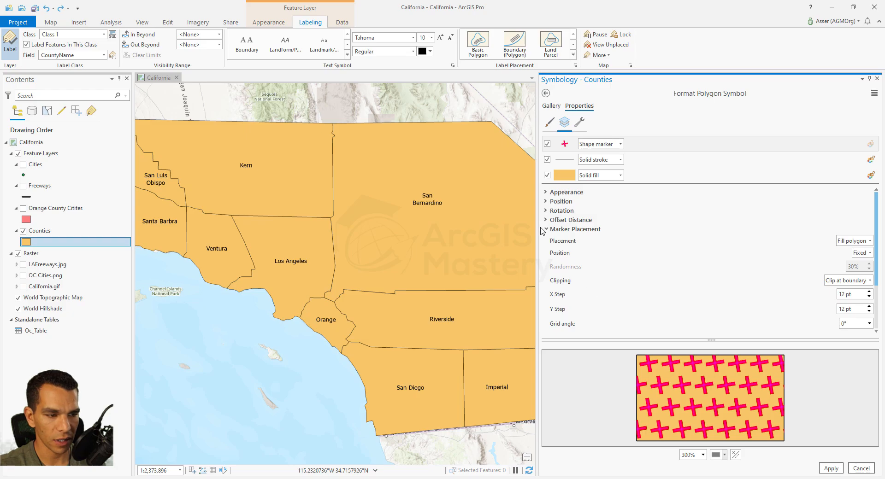
scroll(592, 294, down, 5)
scroll(593, 294, up, 3)
click(549, 229)
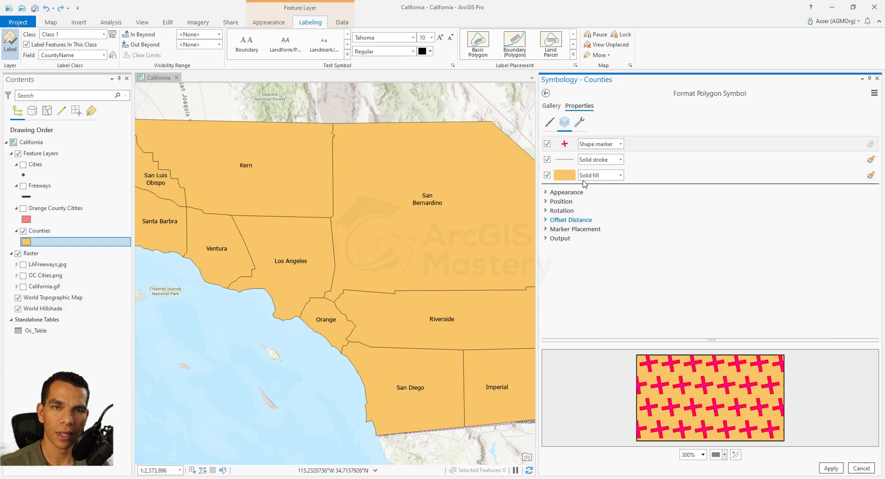
click(615, 145)
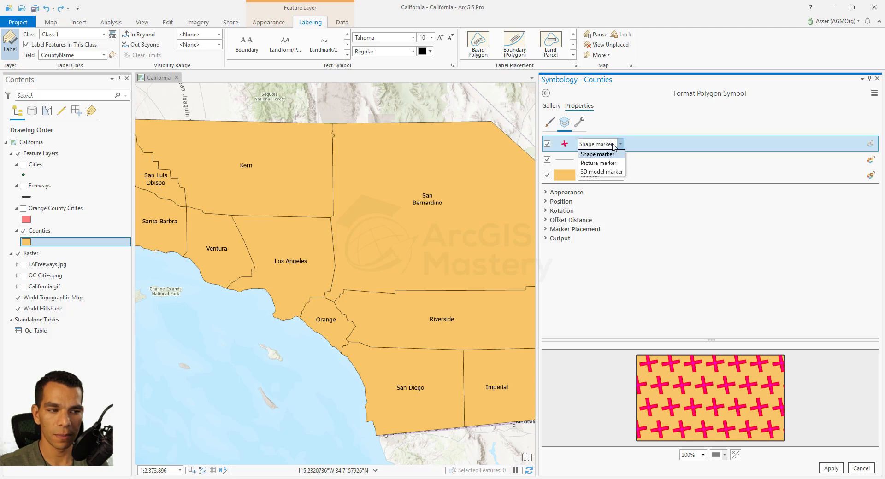
click(596, 154)
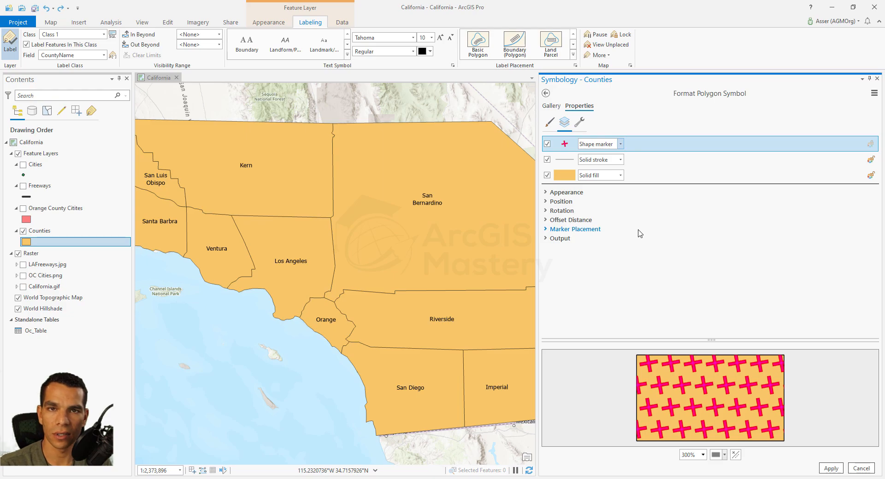
- Make the Cities layer visible and open its point symbol for formatting, discarding the uncommitted Counties symbol changes
click(23, 165)
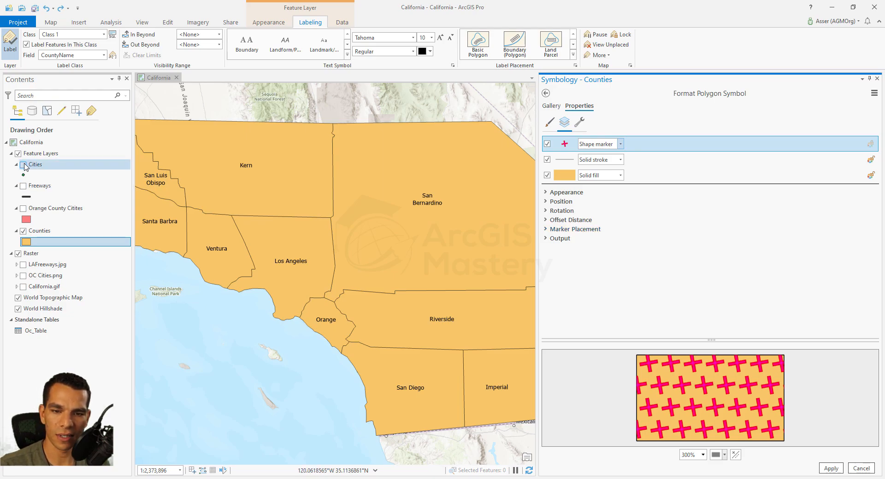
click(37, 176)
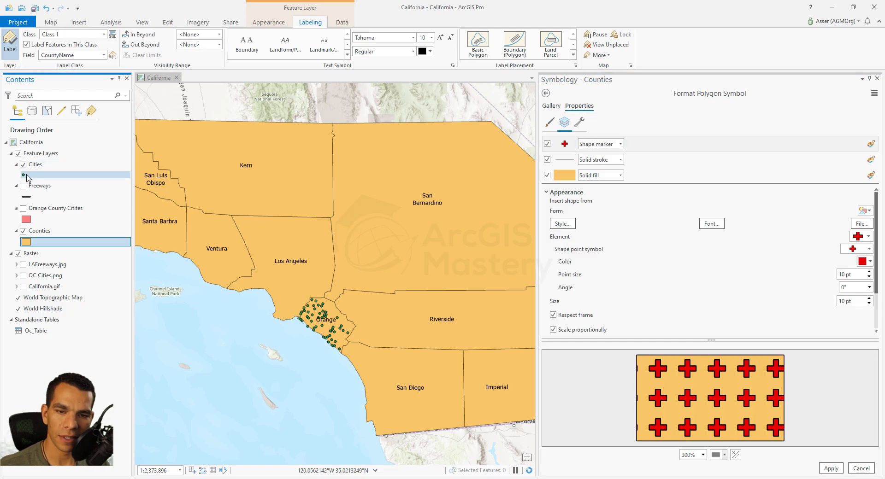
click(26, 176)
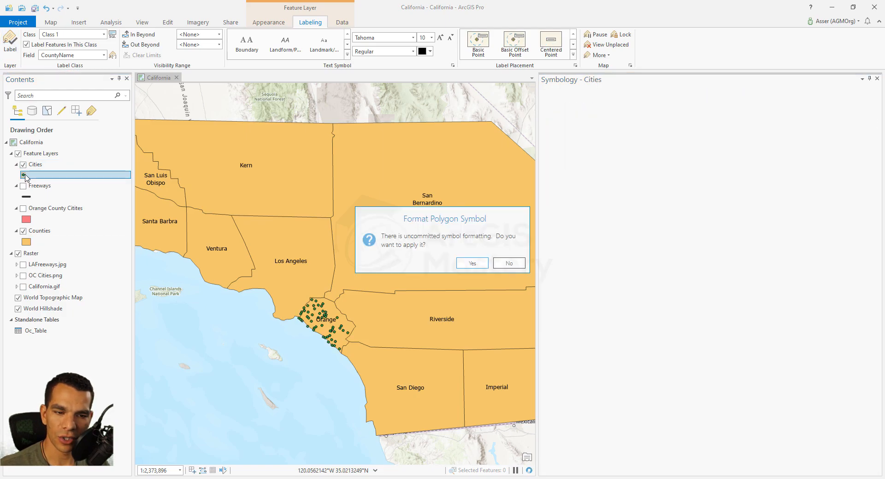
click(509, 265)
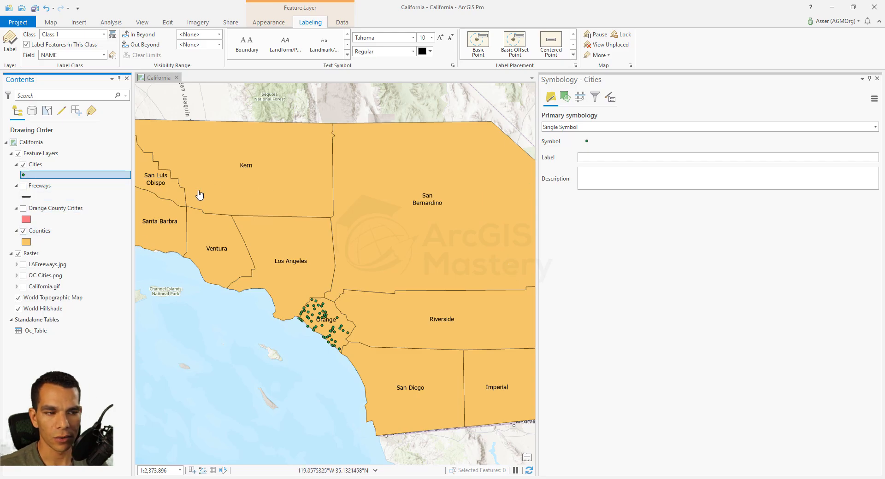
click(24, 176)
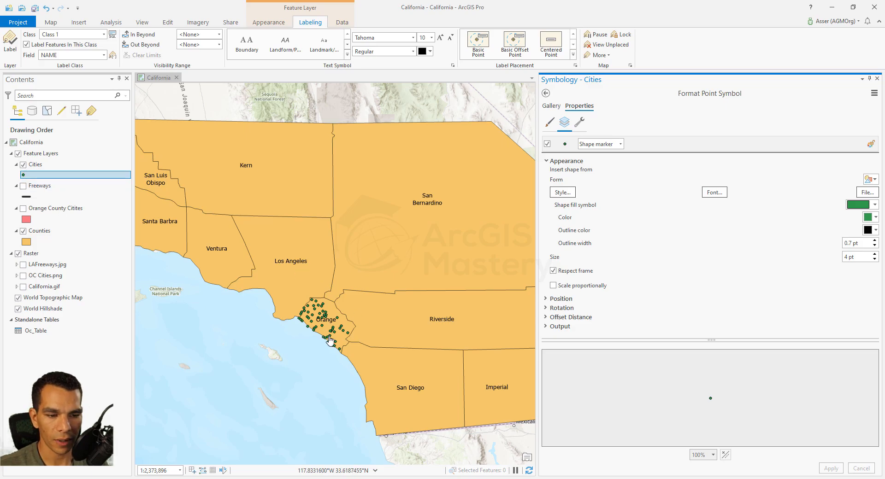
- Review the marker types offered for the Cities point symbol and keep Shape marker
scroll(323, 335, up, 3)
scroll(321, 335, up, 1)
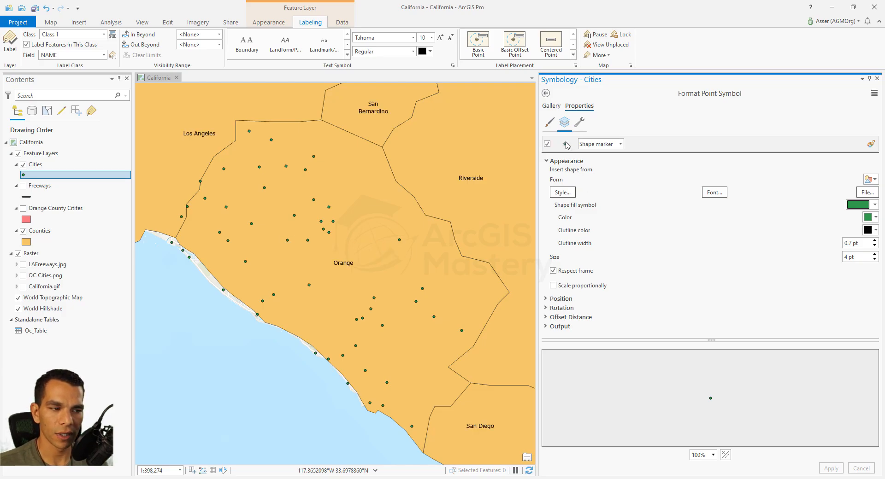
click(550, 161)
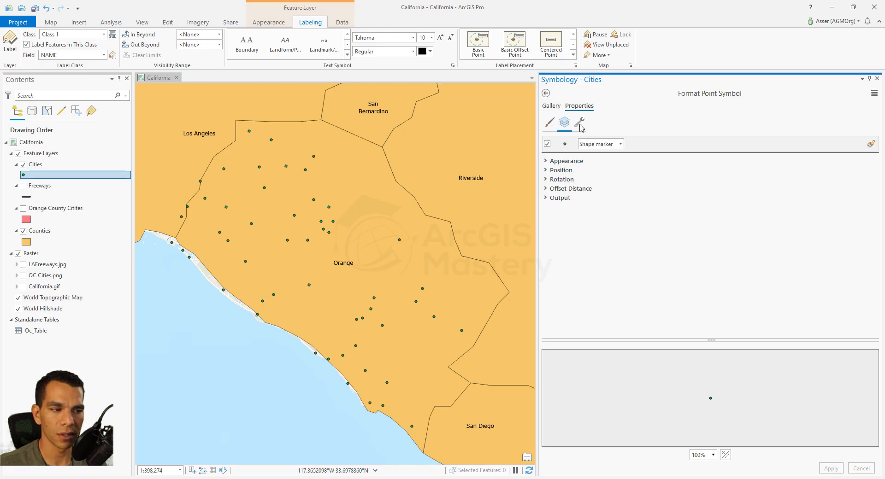
click(620, 144)
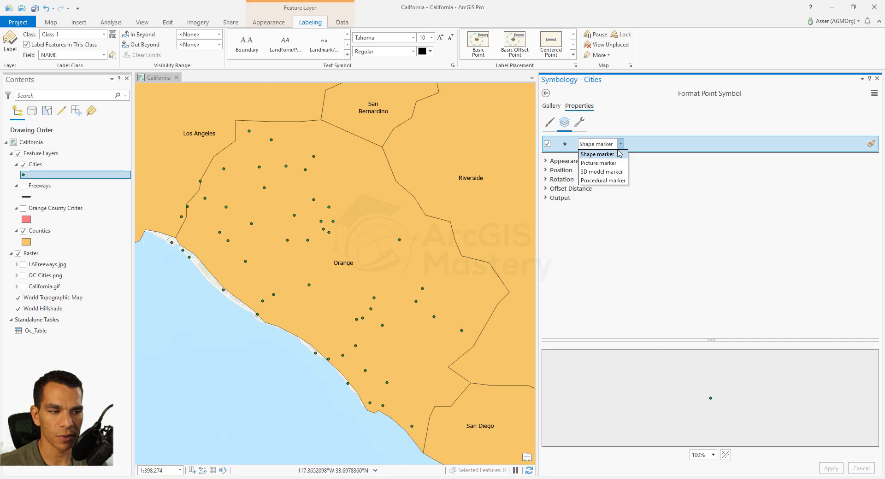
click(607, 154)
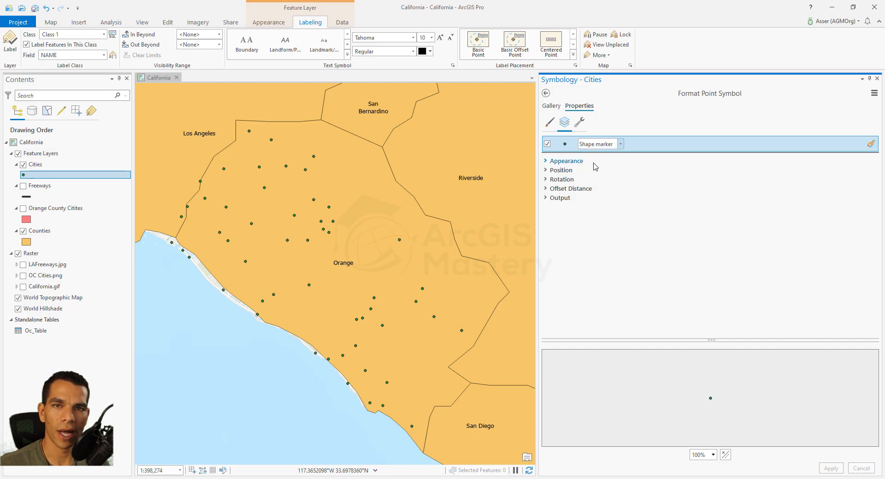
- Add two marker layers to the structure of the Cities point symbol
click(579, 123)
click(576, 182)
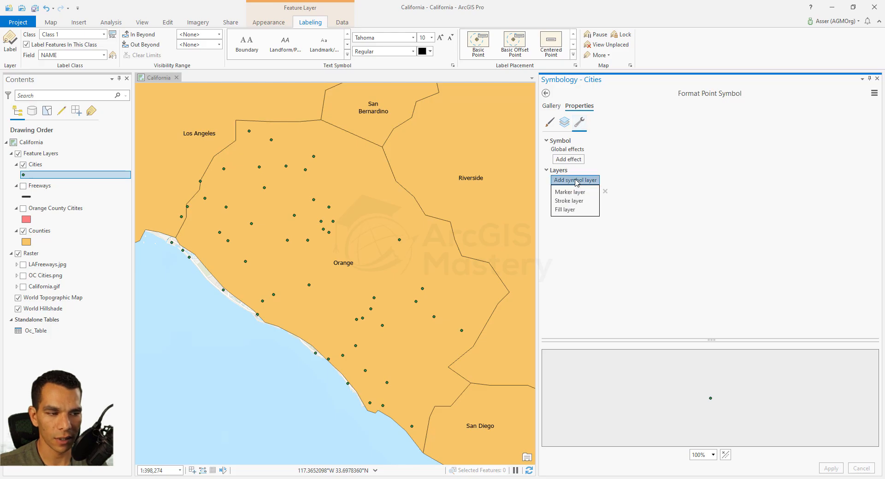
click(573, 192)
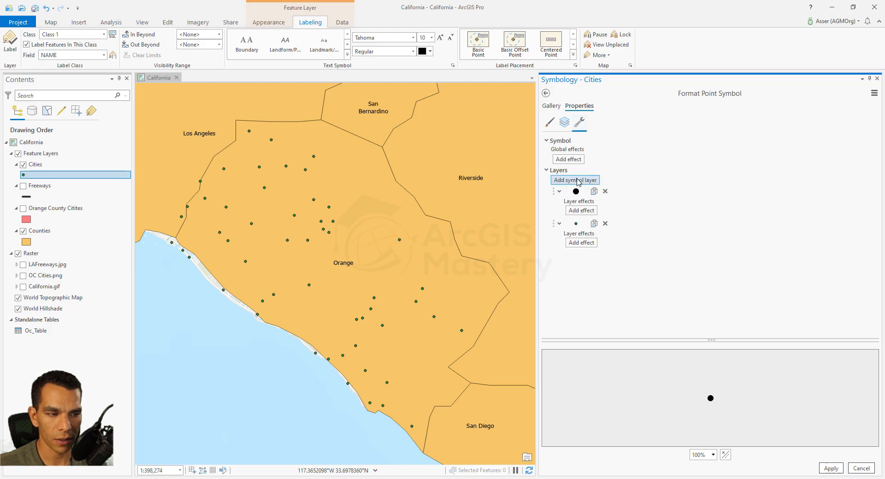
click(576, 180)
click(579, 193)
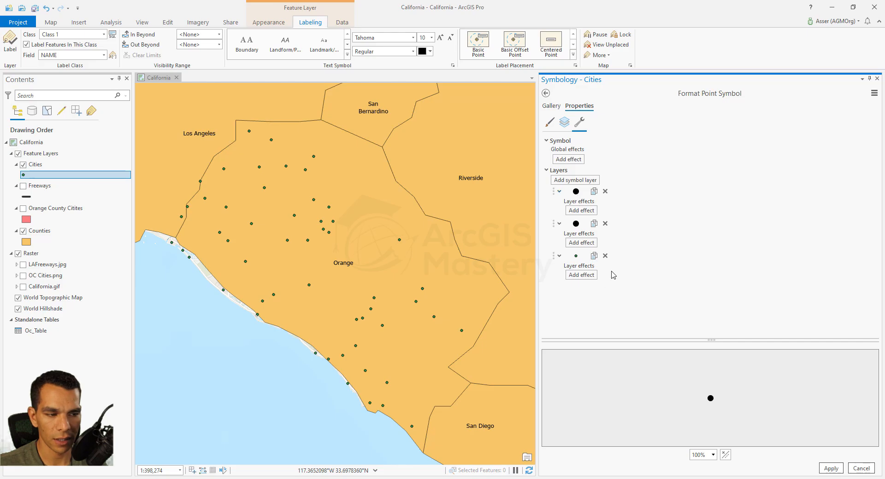
- Remove the original small marker layer from the Cities point symbol and color the upper shape marker red
click(605, 256)
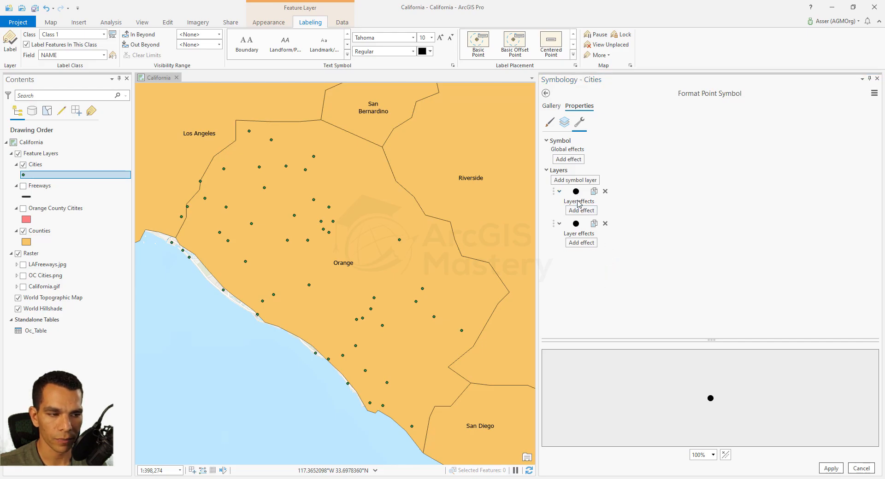
click(565, 126)
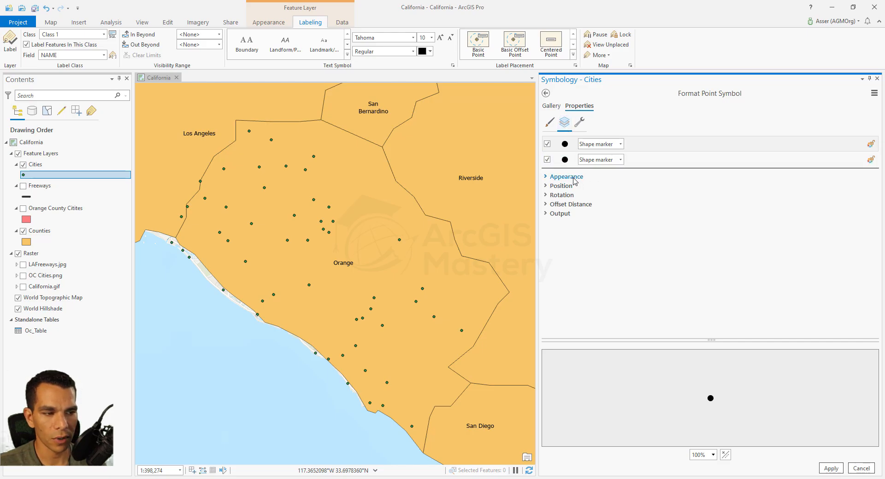
click(547, 177)
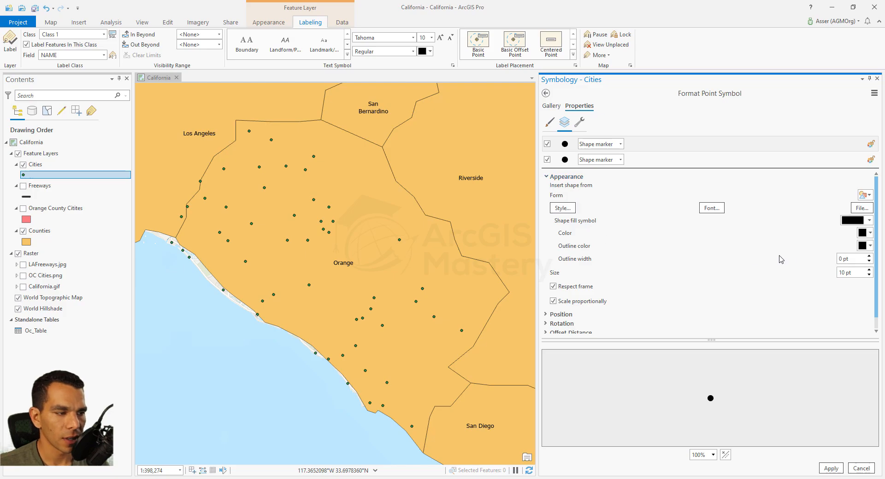
click(869, 232)
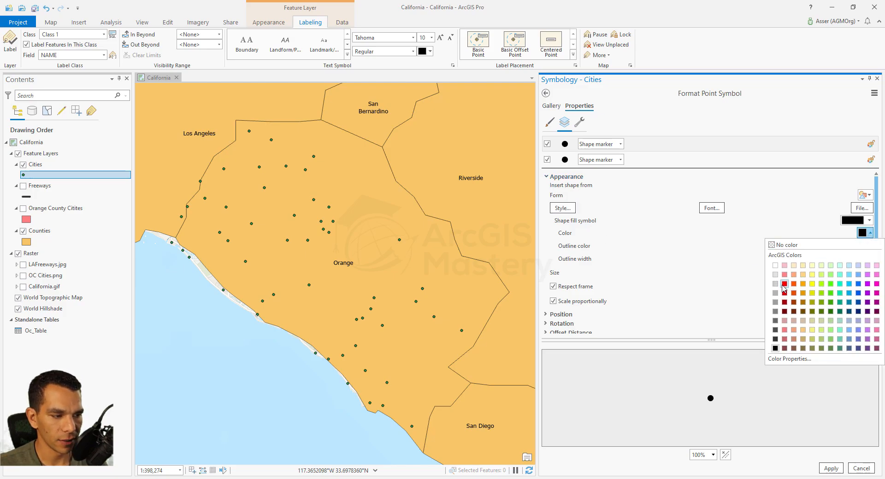
click(788, 285)
- Browse the style shapes for the lower marker layer without choosing one, and give that layer the plus-shaped form
click(572, 167)
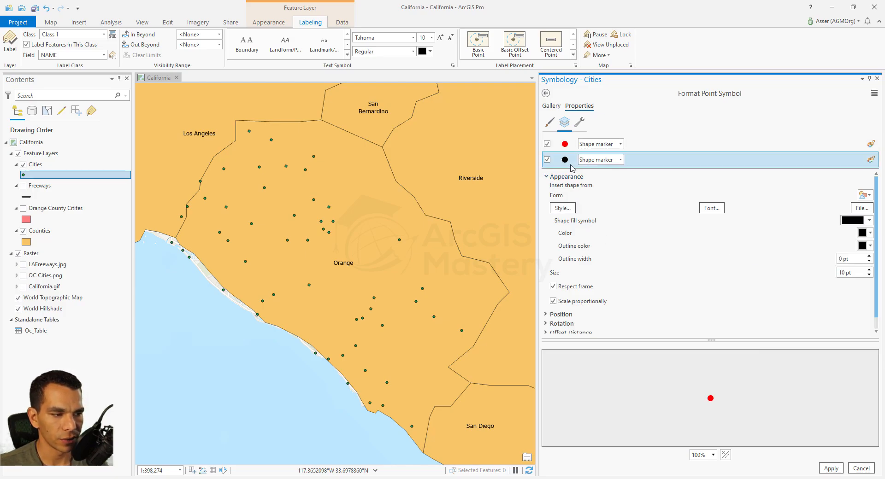
click(563, 208)
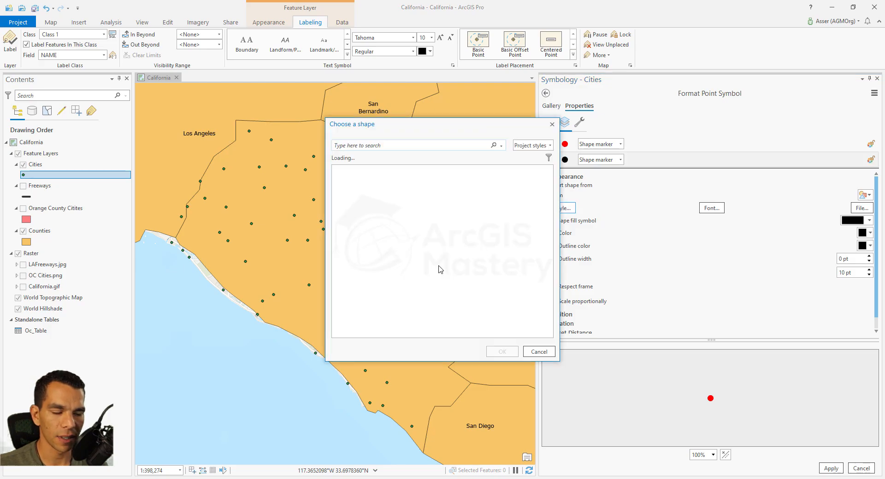
scroll(417, 274, down, 5)
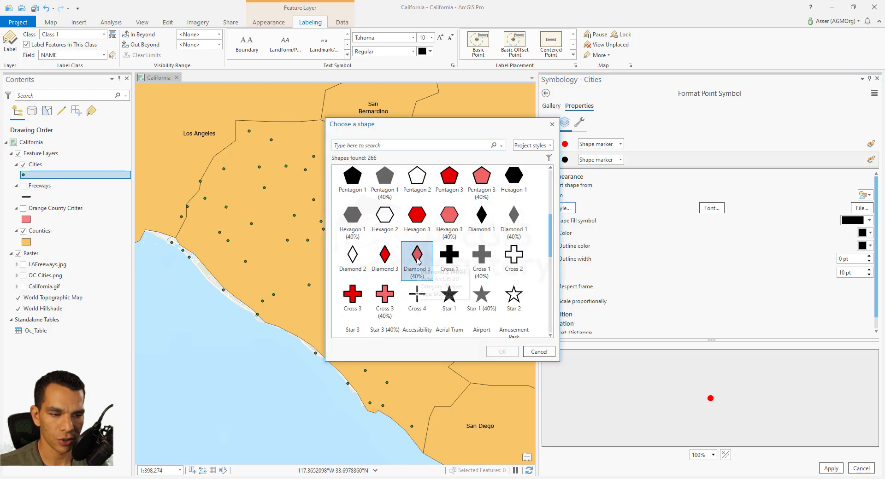
scroll(420, 300, down, 2)
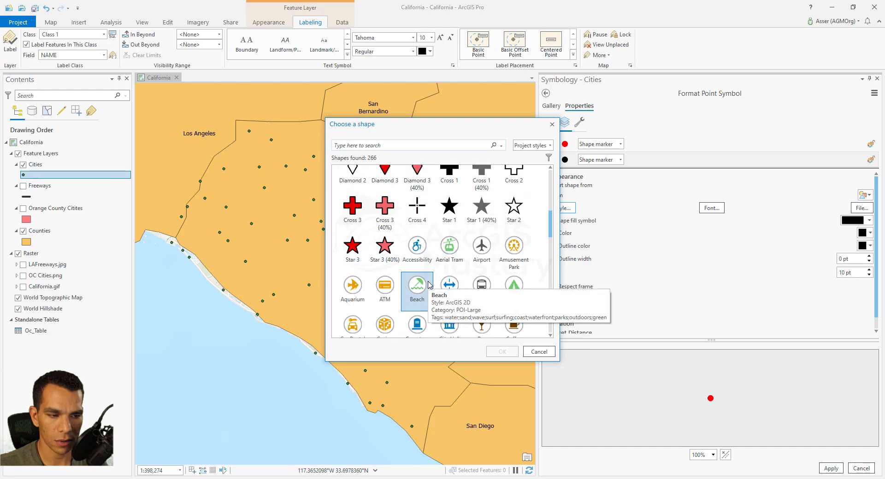
scroll(421, 272, up, 1)
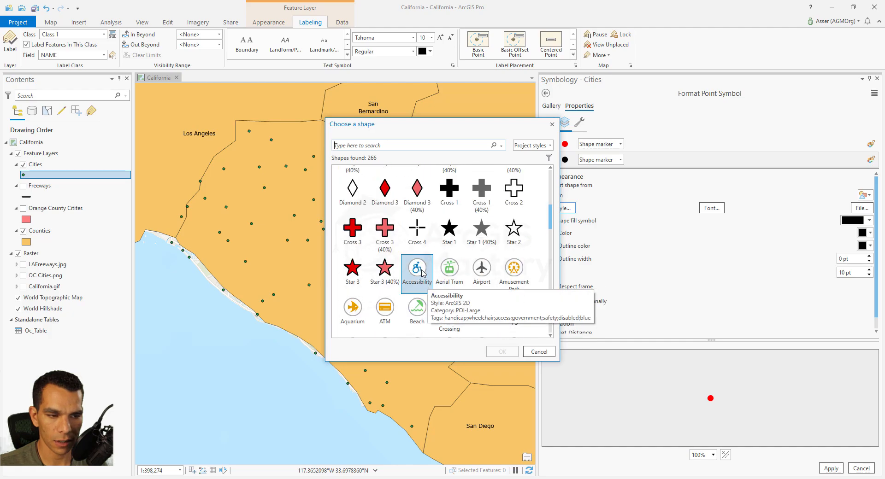
click(551, 124)
click(862, 195)
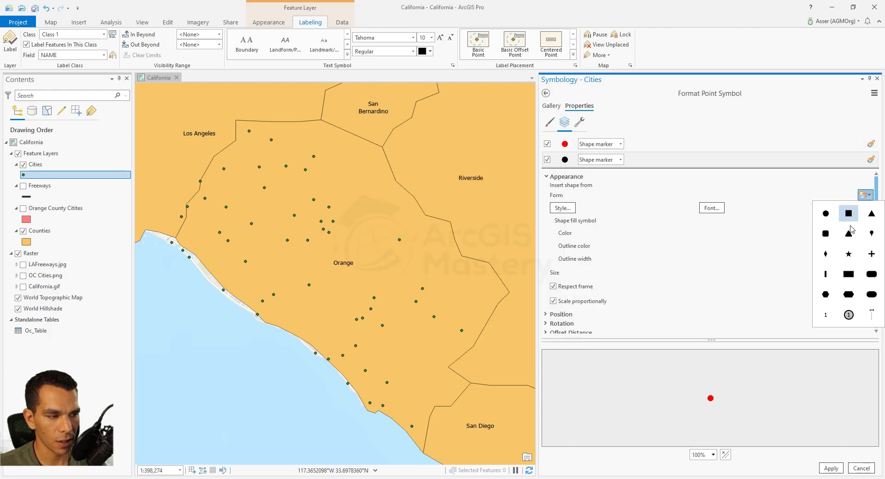
click(869, 254)
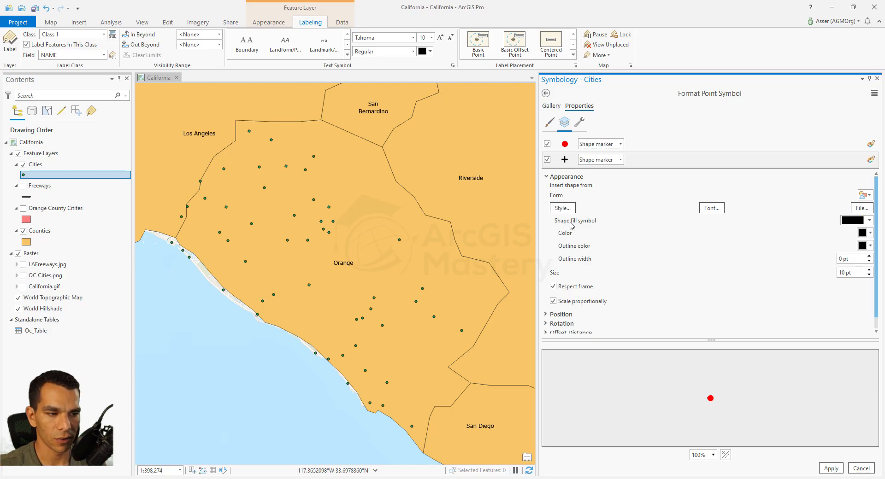
- Move the plus marker below the red circle by setting its relative anchor point Y to 80%, and apply the symbol to Cities
click(548, 177)
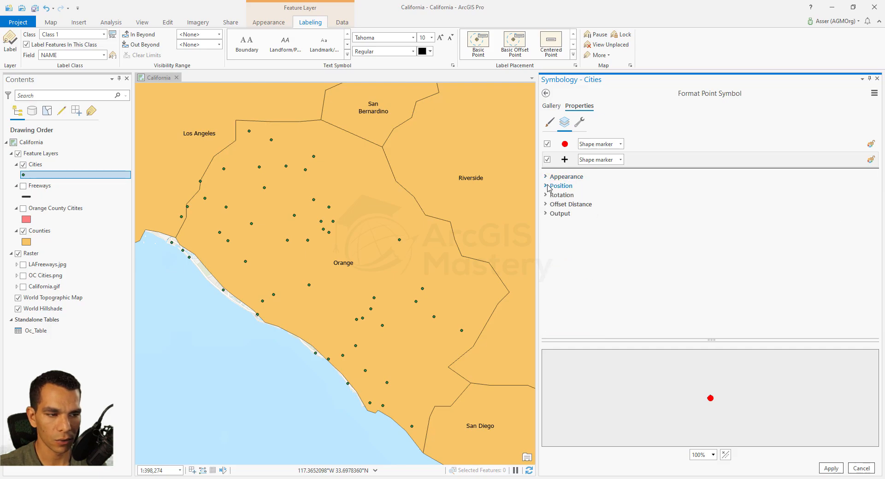
click(548, 186)
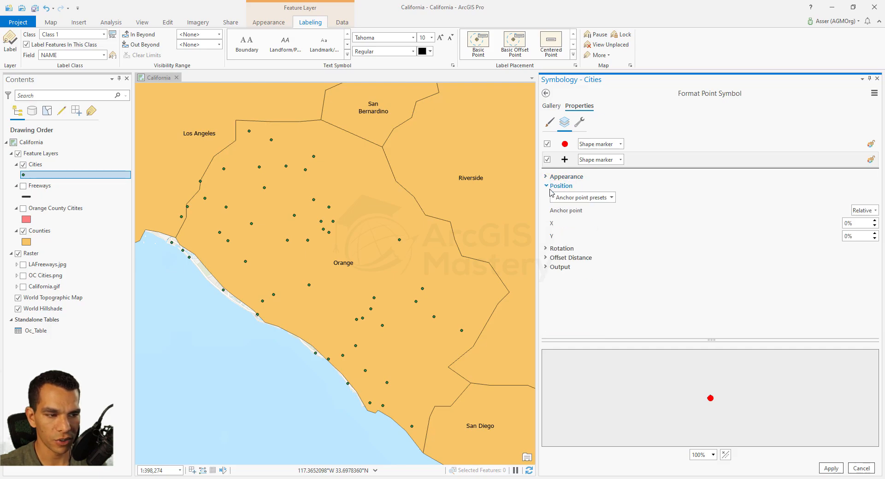
click(874, 233)
click(874, 233)
click(874, 234)
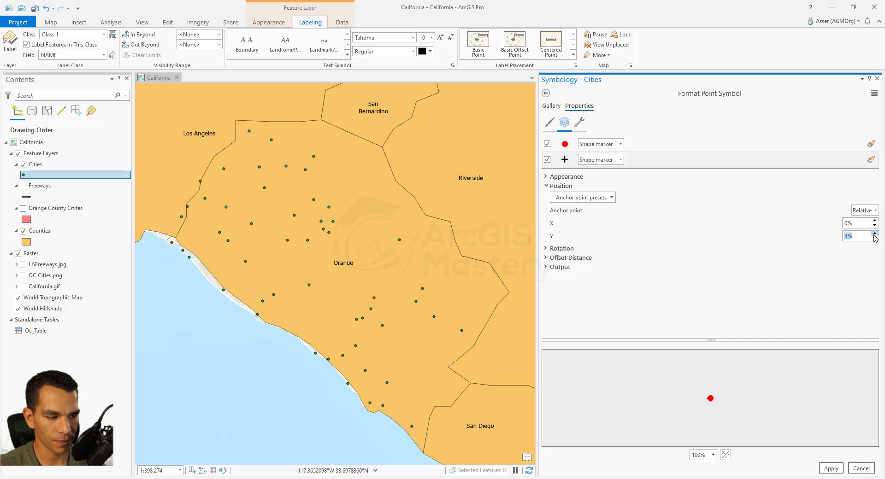
click(874, 234)
click(874, 234)
click(874, 234)
click(875, 234)
click(874, 234)
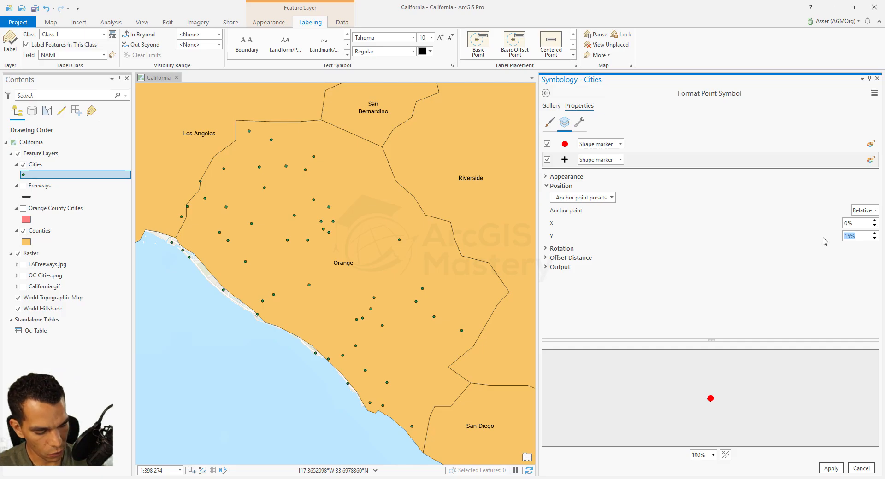
key(Return)
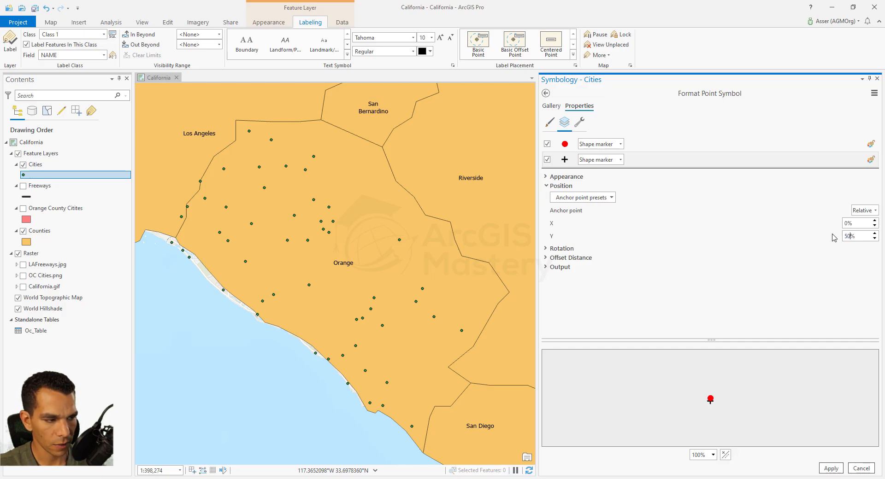
double_click(850, 236)
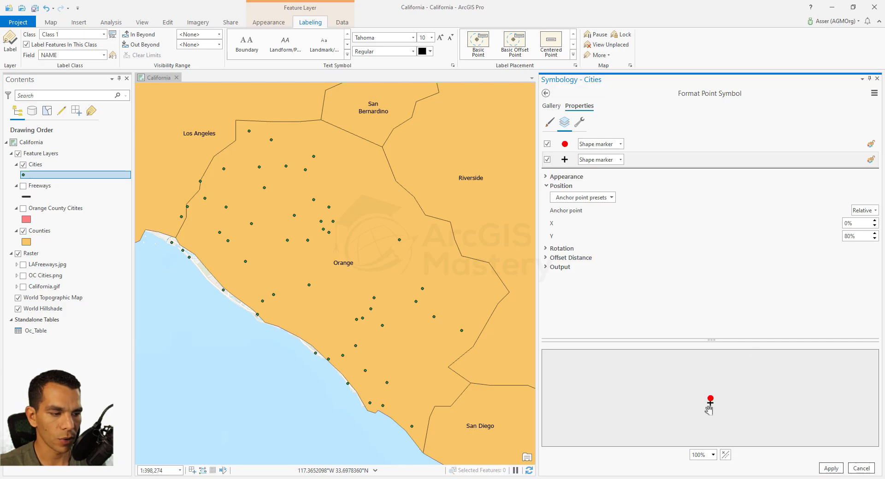
click(830, 468)
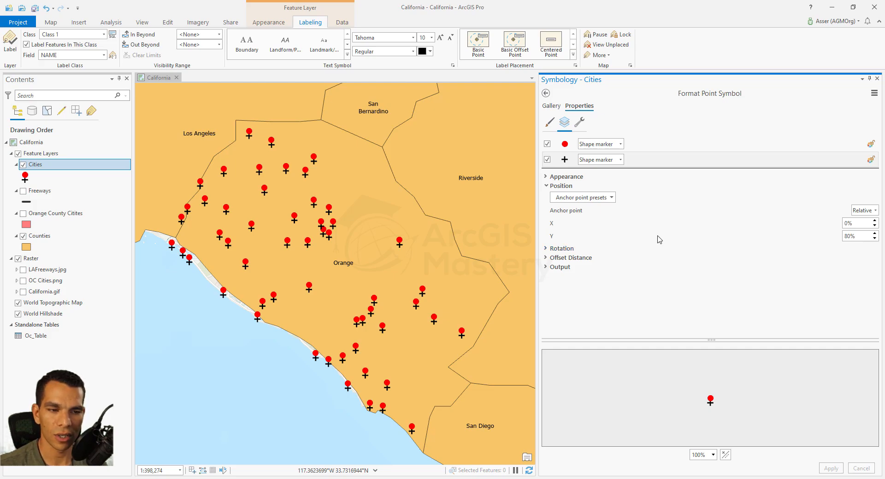
- Add a third marker layer to the Cities symbol and make it a Picture marker using a buildings image from the Symbology folder
click(579, 123)
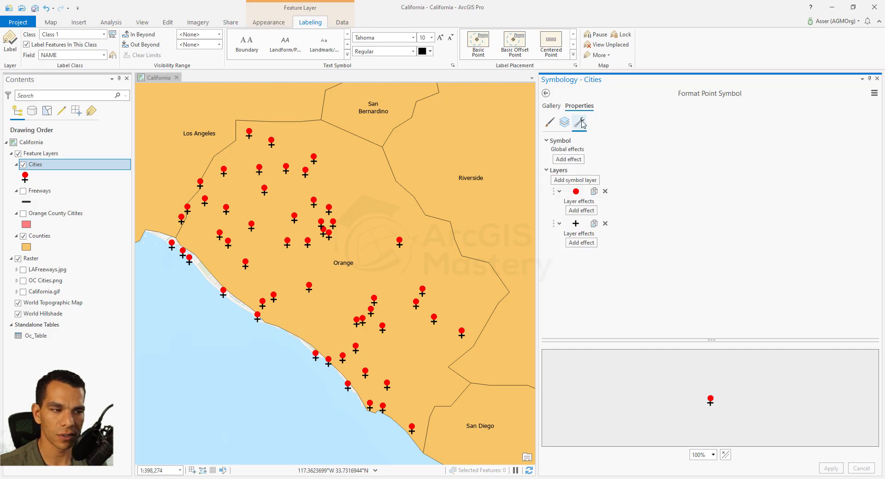
click(572, 184)
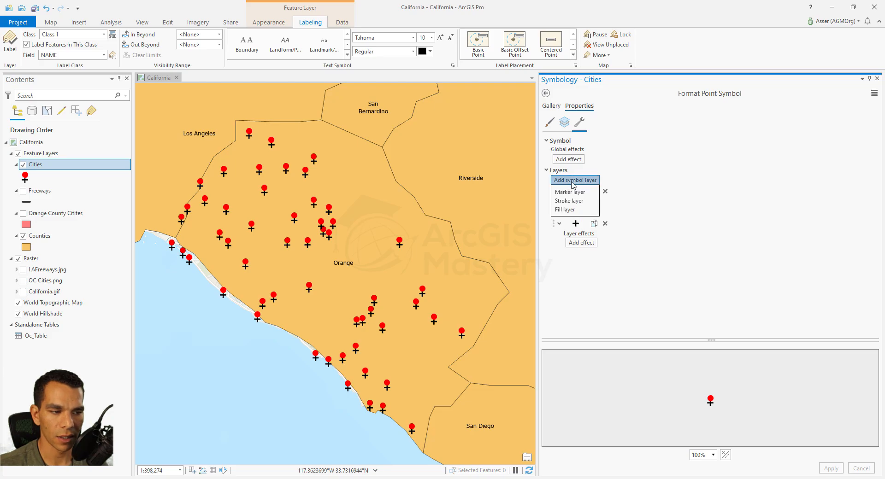
click(570, 192)
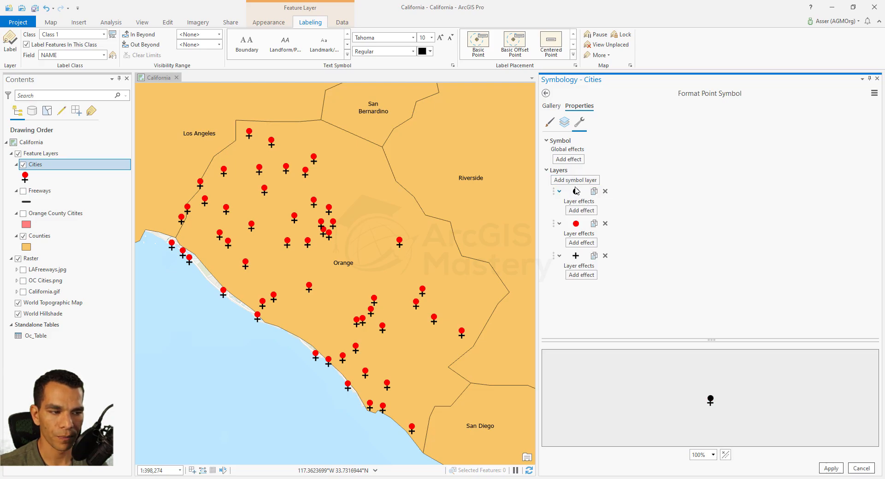
click(564, 121)
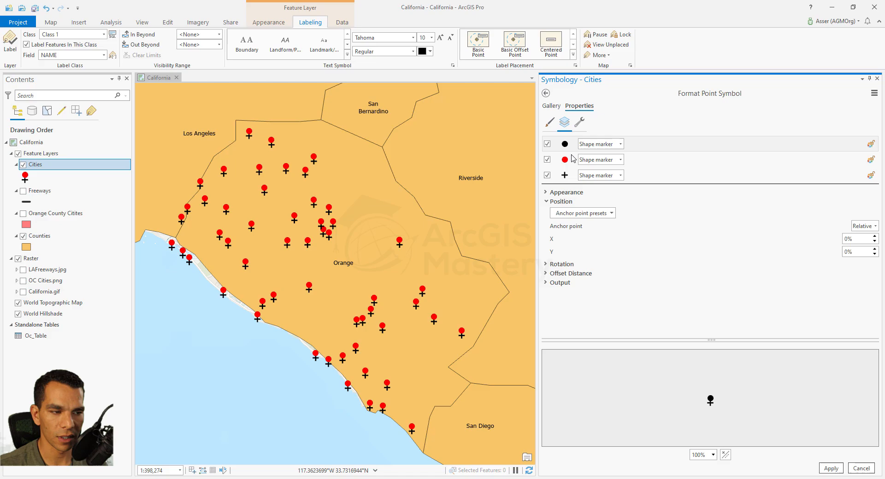
click(621, 145)
click(616, 163)
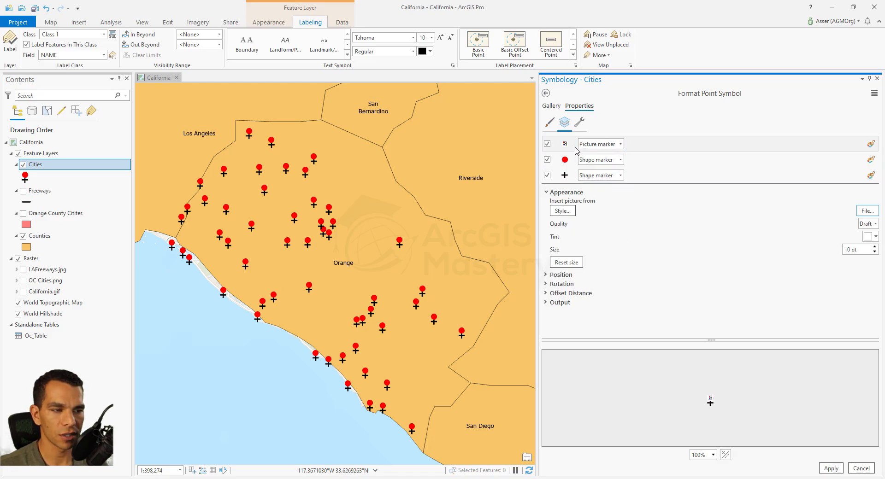
click(867, 211)
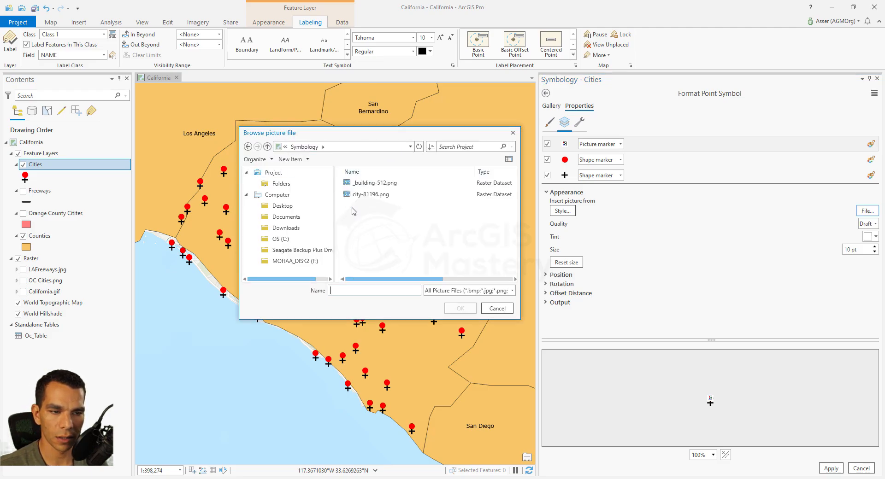
click(459, 309)
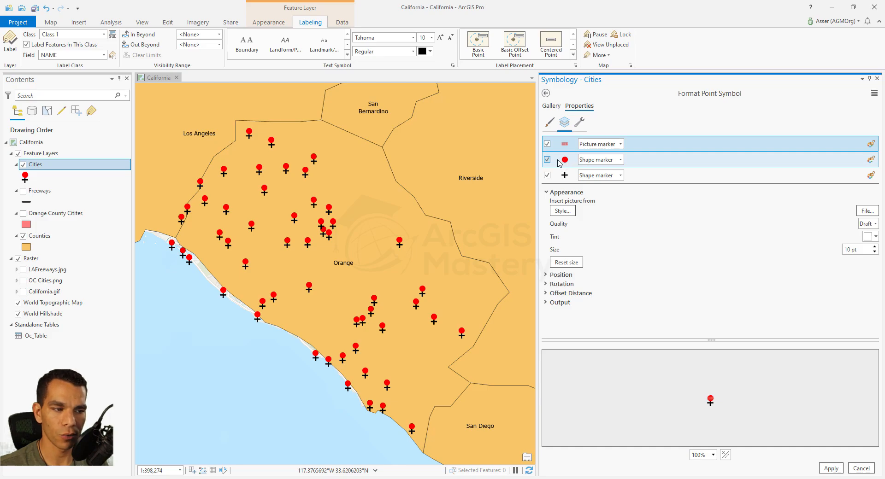
- Change the color of the circle shape marker layer to blue
click(559, 162)
click(870, 236)
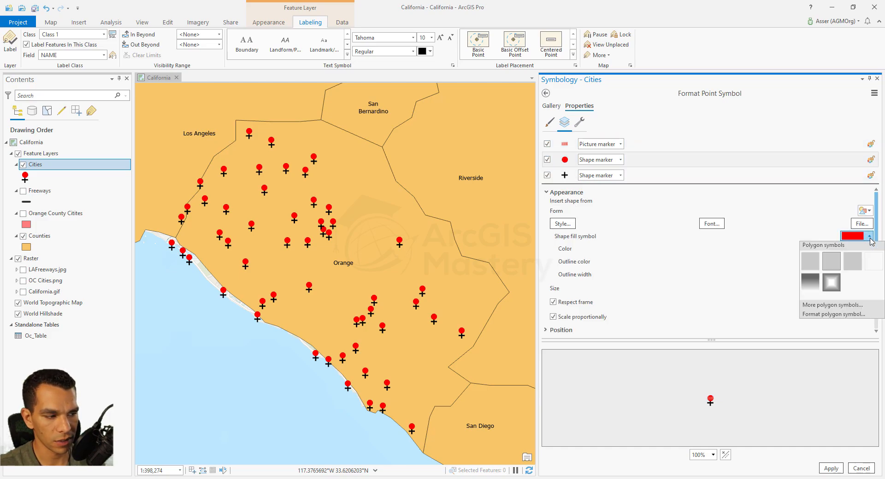
click(870, 237)
click(869, 252)
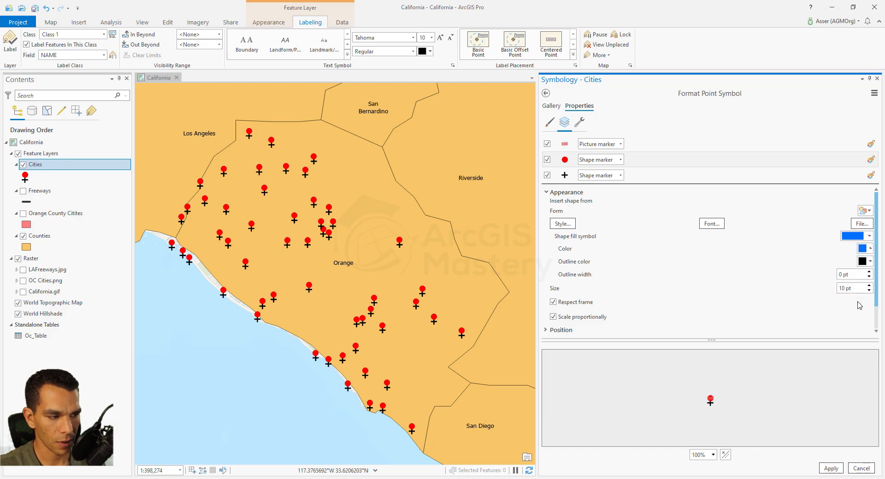
click(858, 299)
- Set the picture marker's size to 18 pt and enlarge the symbol preview to 400%
click(570, 145)
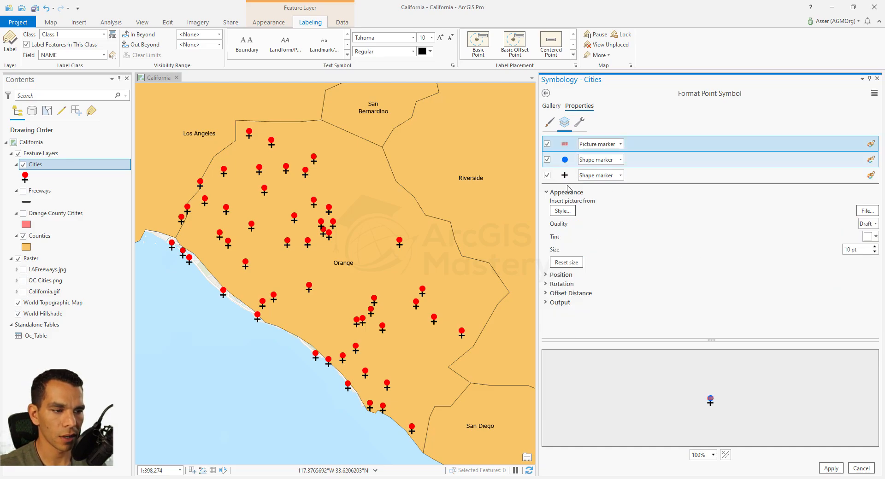
click(874, 247)
click(874, 248)
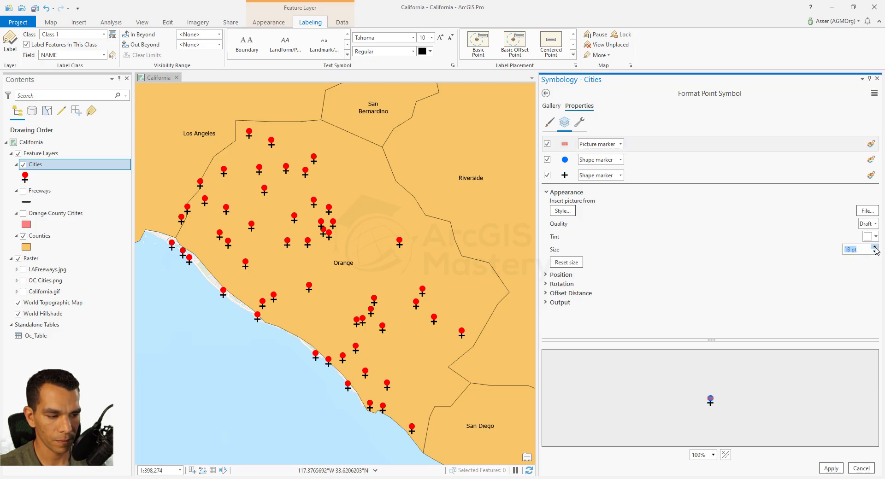
click(703, 455)
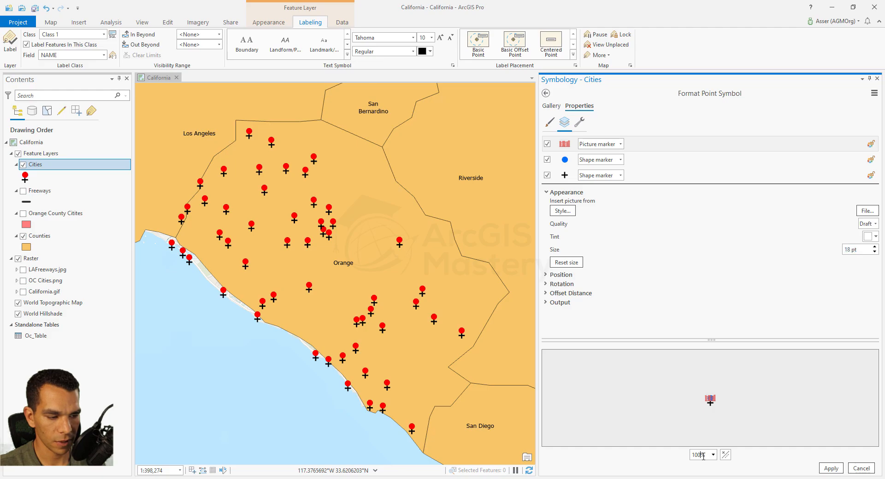
text(400)
key(Return)
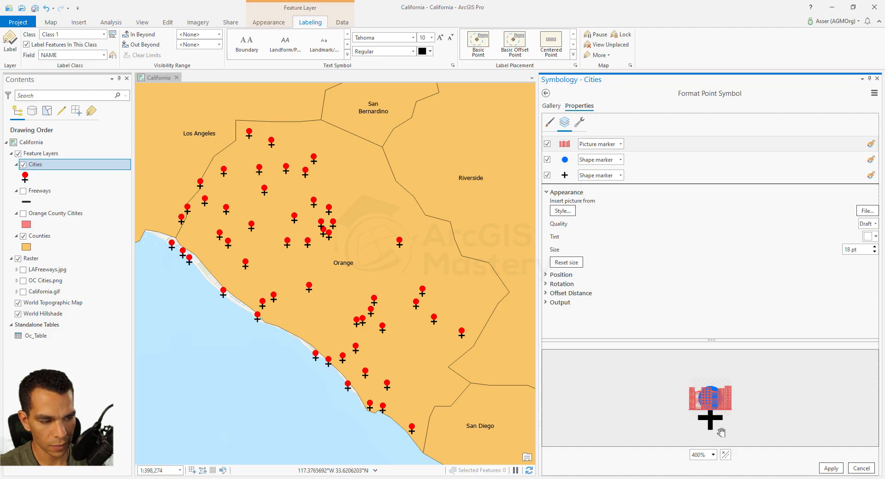
- Hide the blue circle marker layer, set the plus marker's relative anchor point Y to 100%, and apply the Cities symbol
click(547, 159)
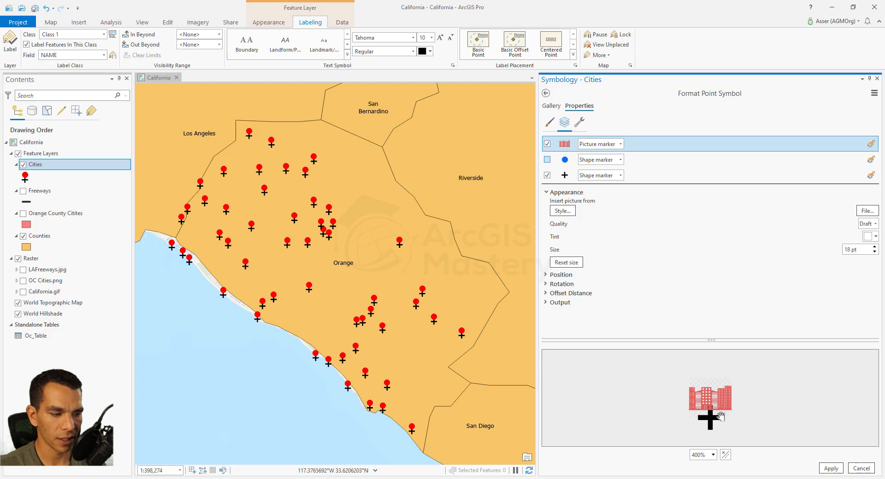
click(560, 177)
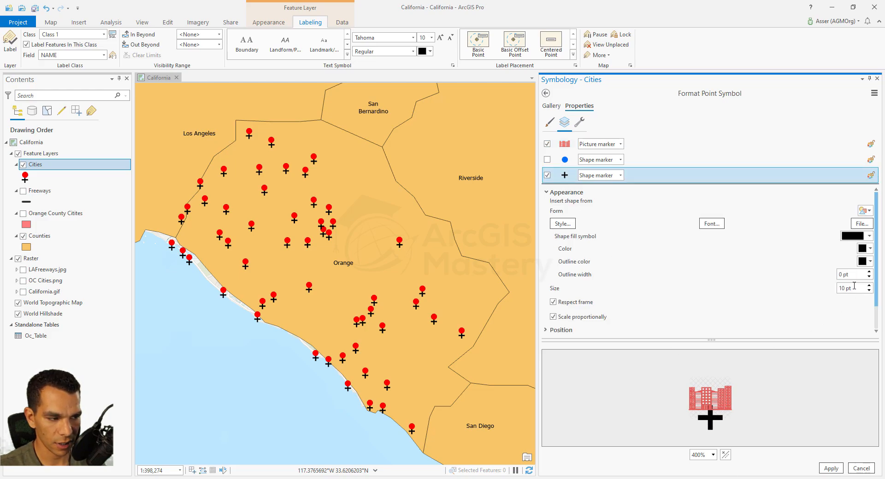
click(547, 192)
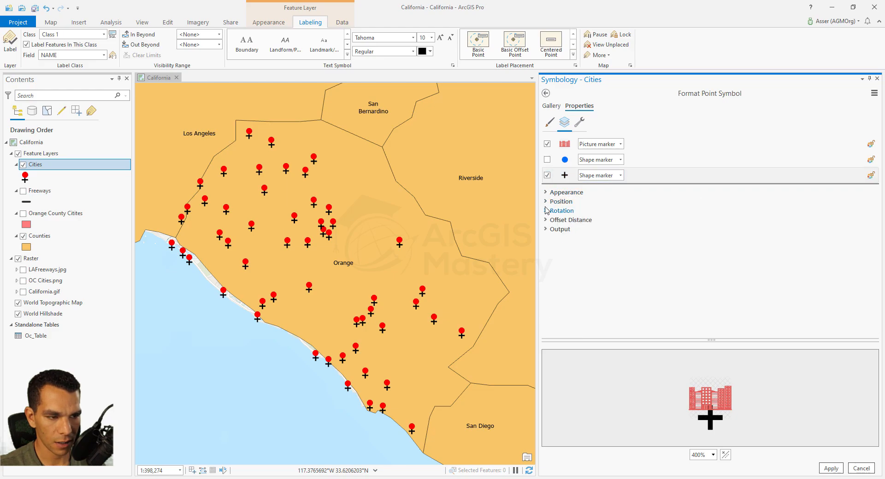
click(547, 211)
click(547, 211)
click(549, 201)
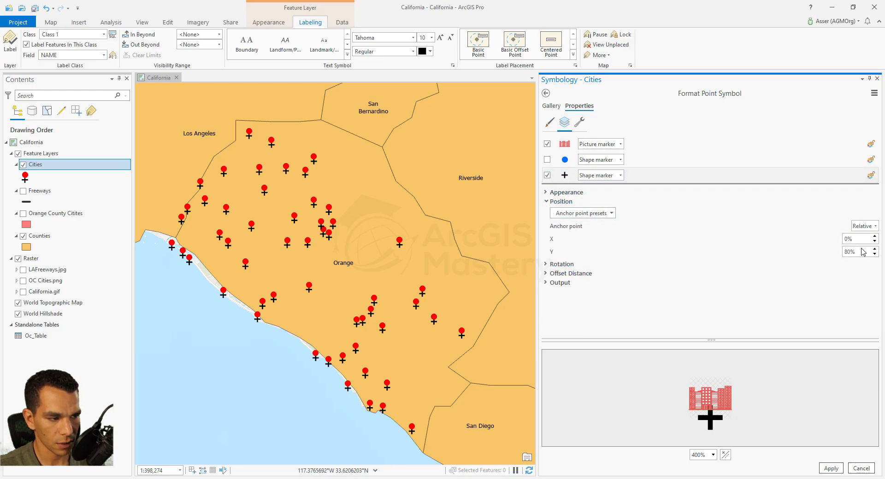
drag(859, 253, 826, 256)
text(1)
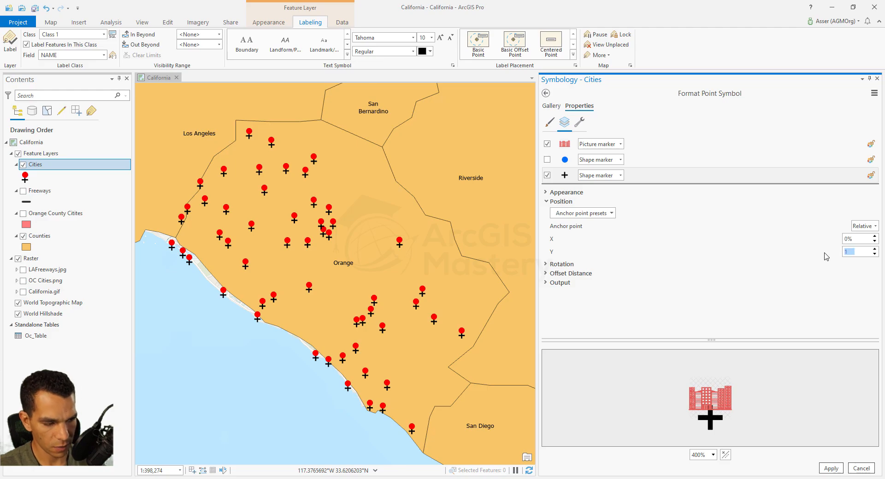
text(00)
key(Return)
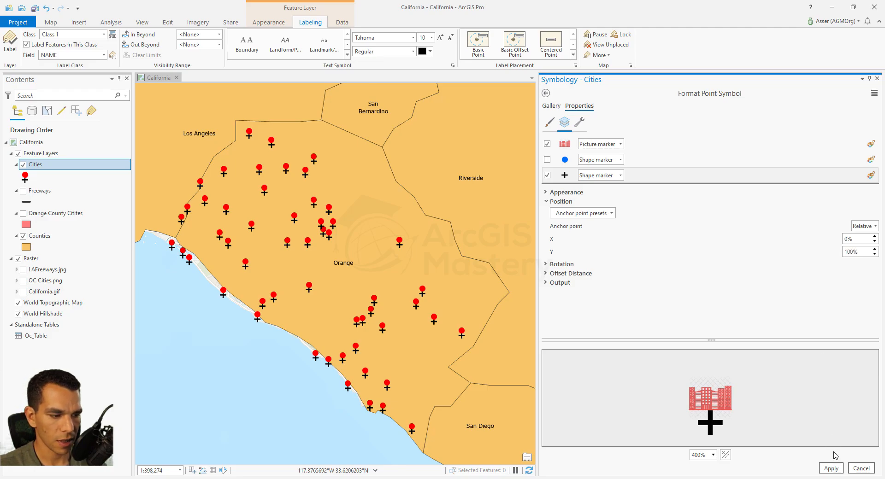
click(831, 468)
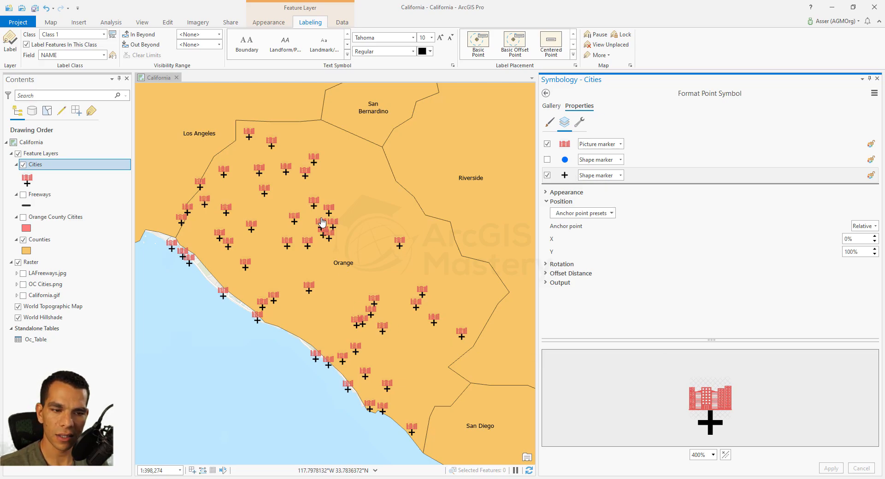
- Add a polygon-symbol halo to the whole Cities point symbol and set the halo color to light gray
click(549, 123)
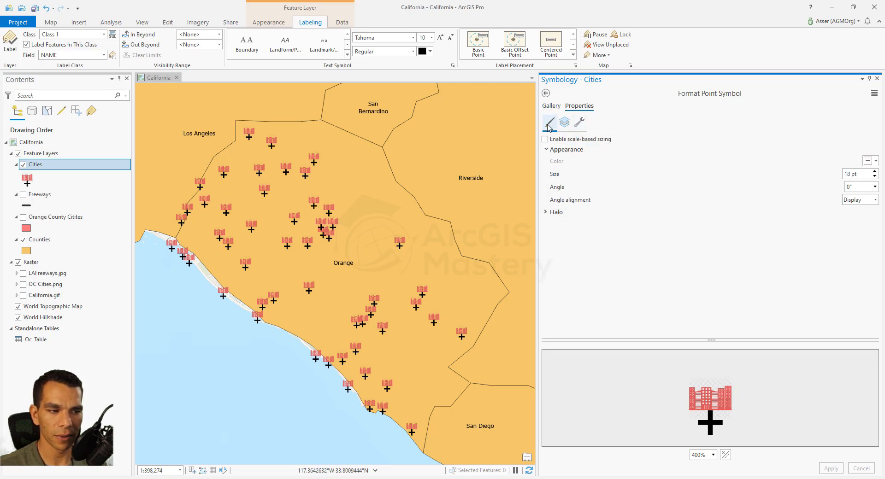
click(546, 213)
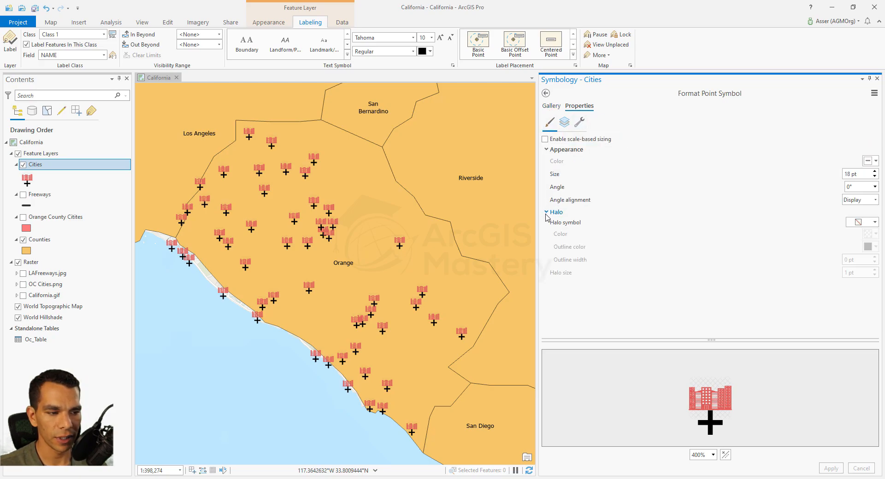
click(875, 223)
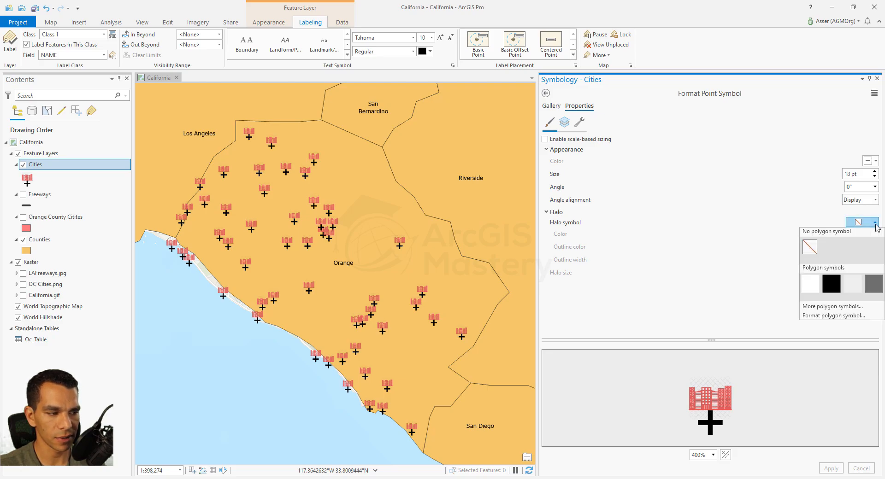
click(853, 283)
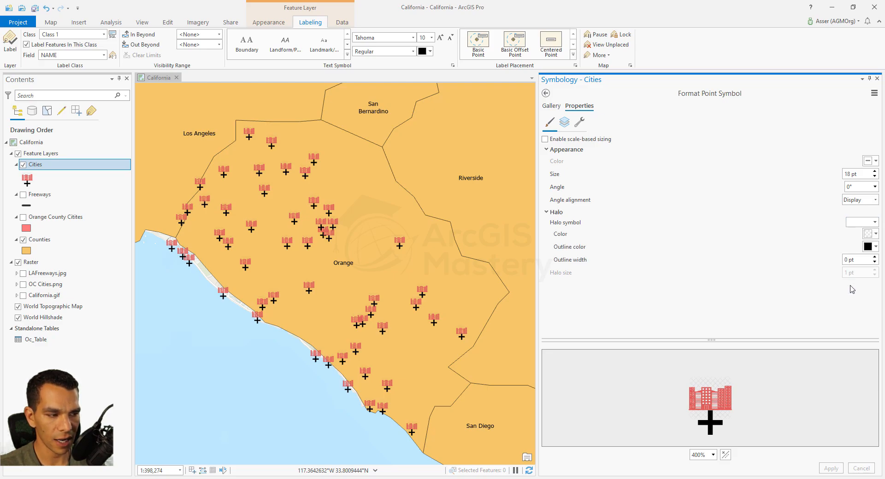
click(875, 234)
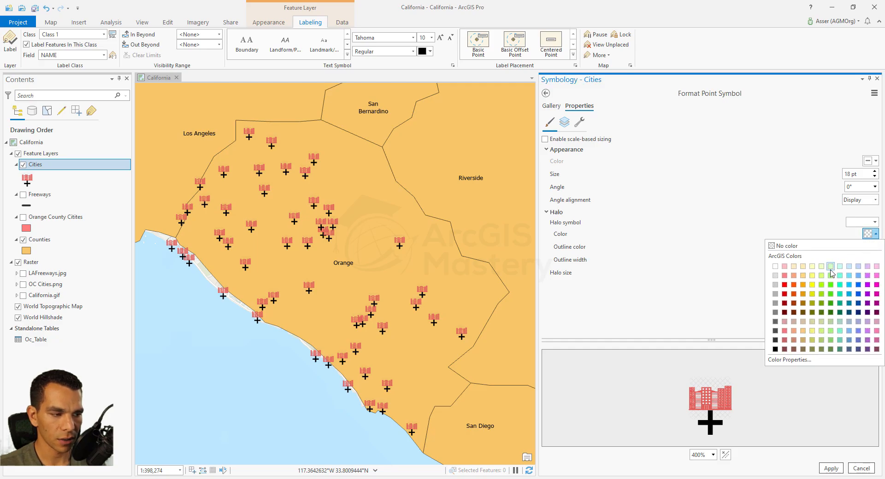
click(775, 285)
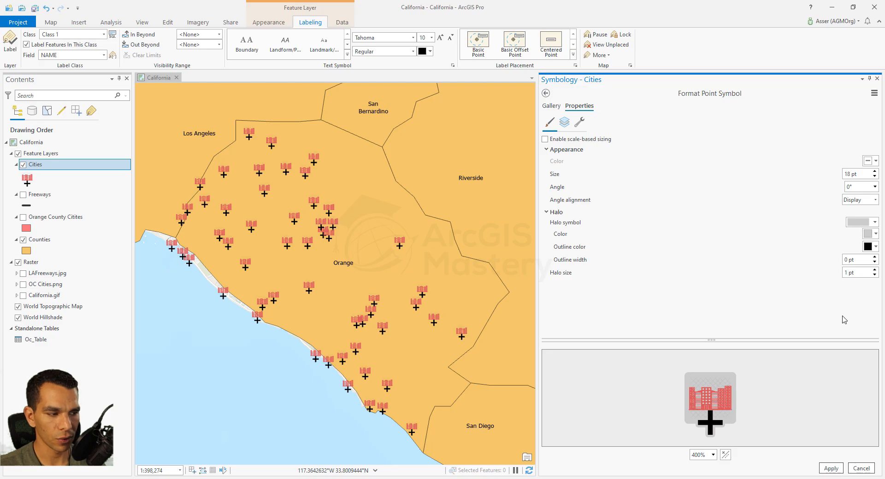
- Try larger and smaller halo sizes on the Cities symbol, settle on 1 pt, and apply it
click(875, 271)
click(874, 271)
click(874, 270)
click(874, 270)
click(874, 275)
click(874, 275)
click(874, 275)
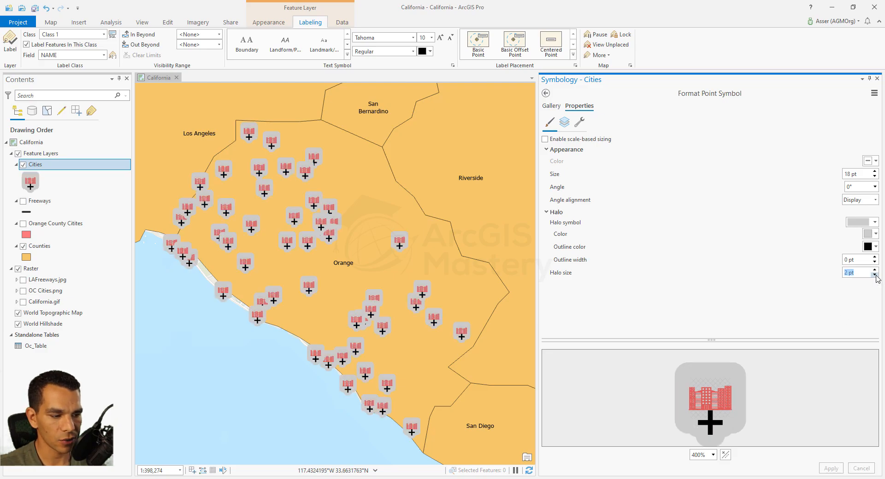
click(874, 275)
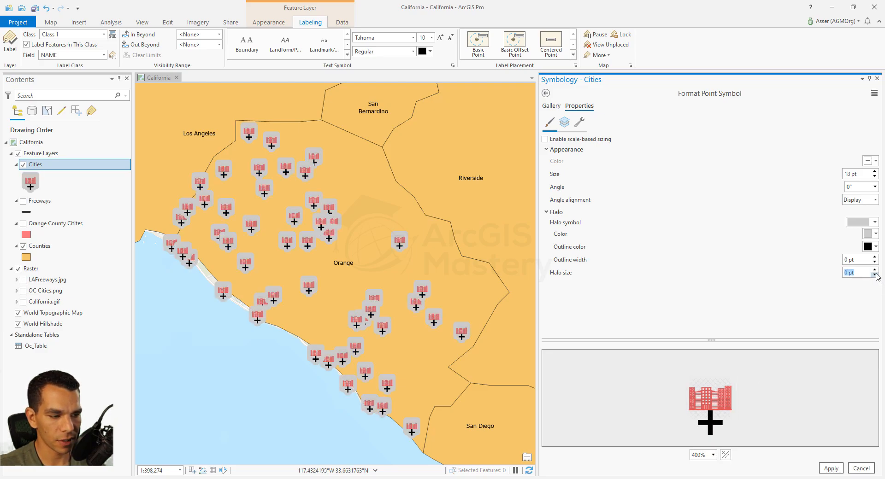
click(875, 270)
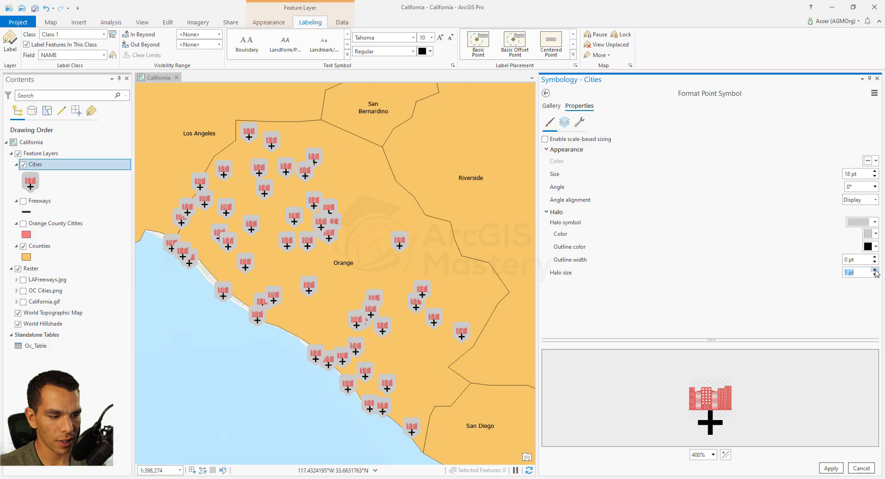
click(832, 470)
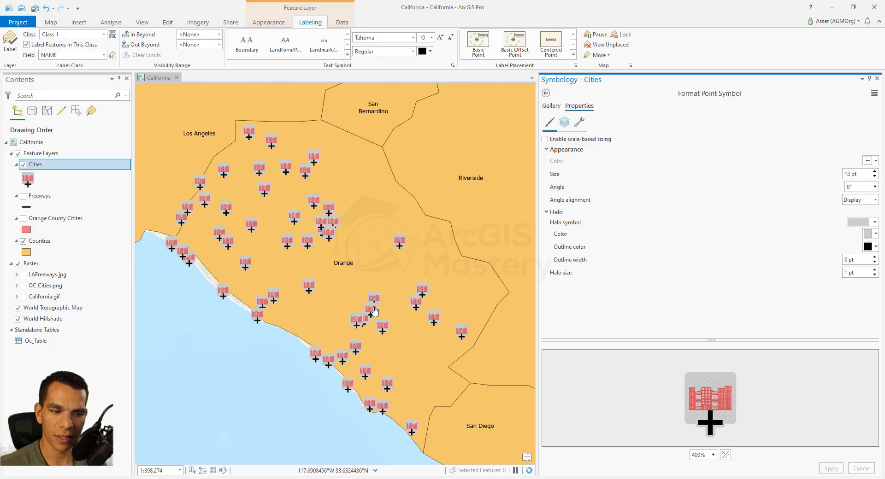
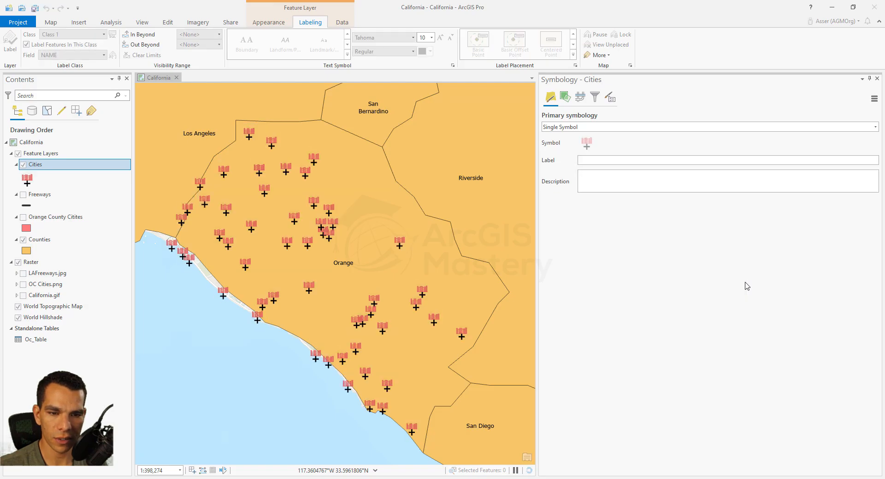
- Hide the Cities and Counties layers and show the Freeways layer on the map
mouse_move(348, 264)
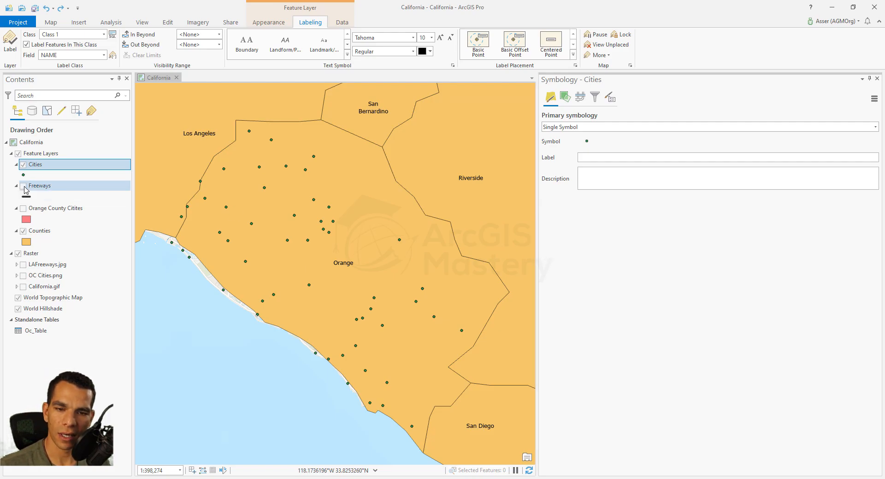
click(23, 166)
click(23, 231)
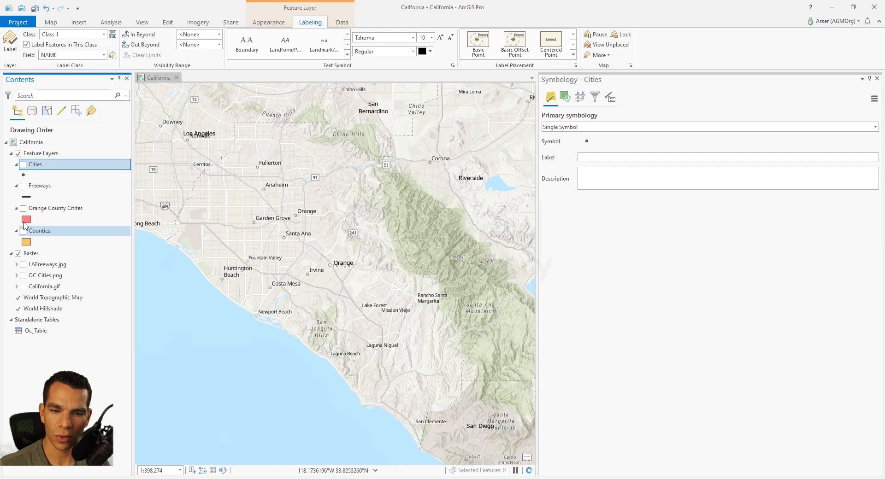
click(23, 186)
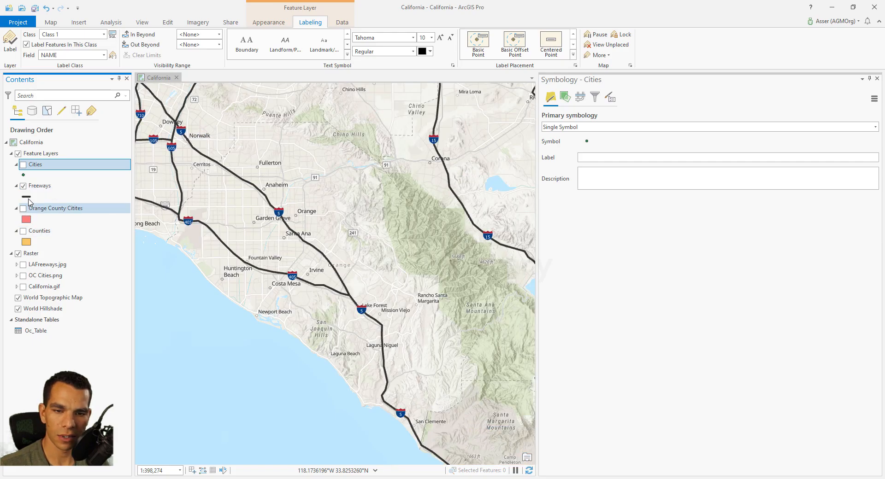
- Open the Freeways line symbol for formatting and set its line width to 4 pt
click(27, 197)
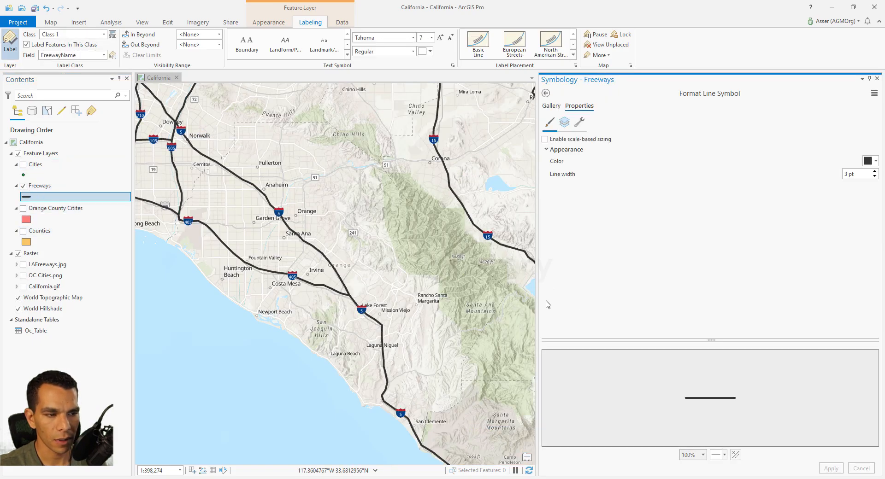
scroll(361, 249, down, 3)
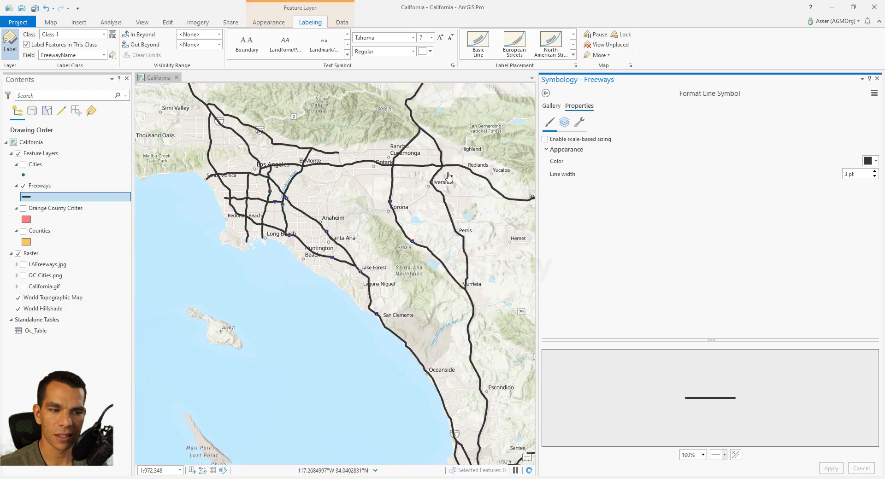
scroll(398, 185, up, 5)
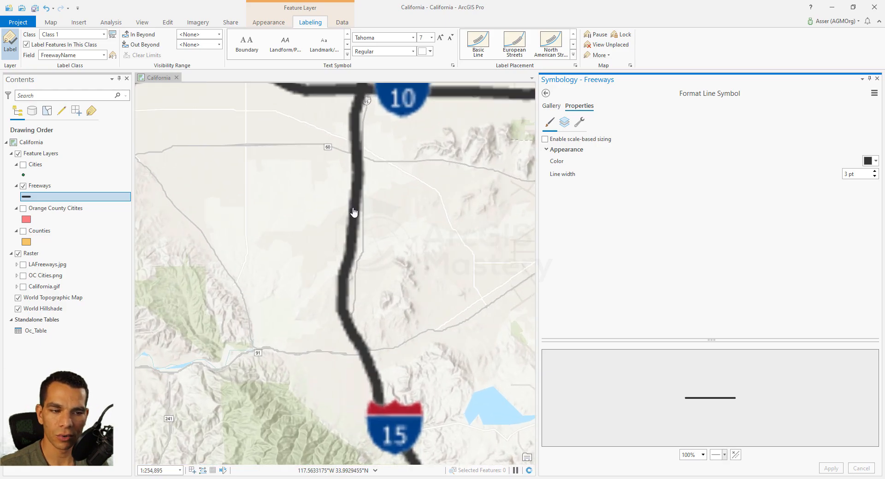
click(583, 128)
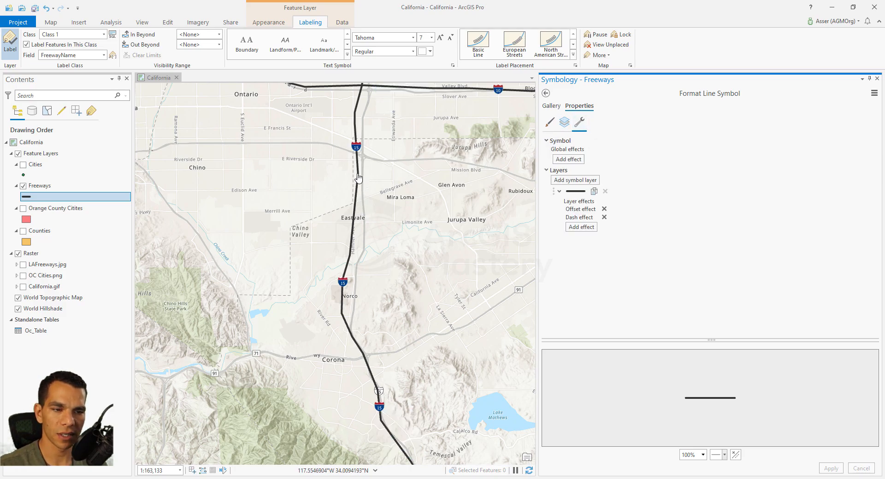
click(550, 123)
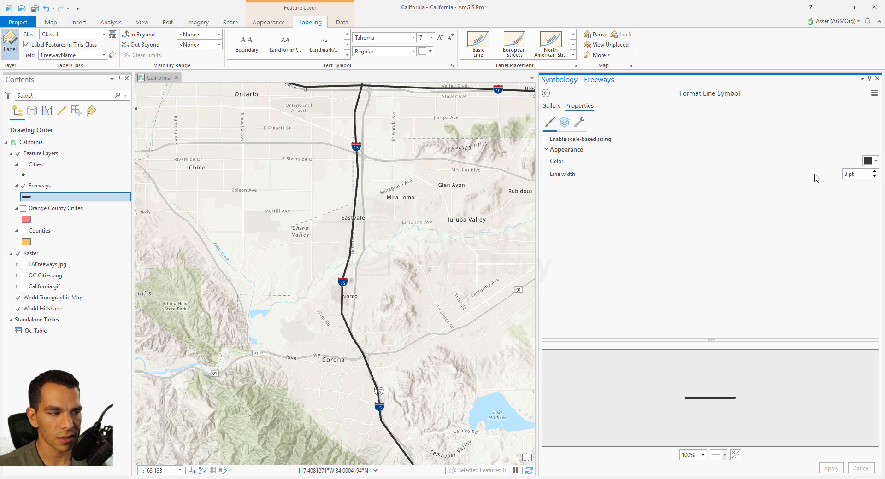
click(858, 174)
text(4)
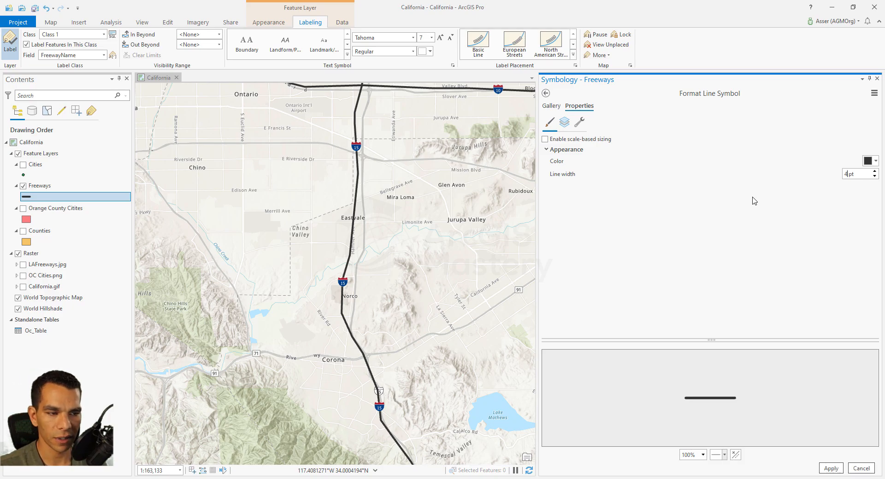
- Add a second stroke layer to the Freeways line symbol and collapse that layer's effects in the structure settings
click(580, 122)
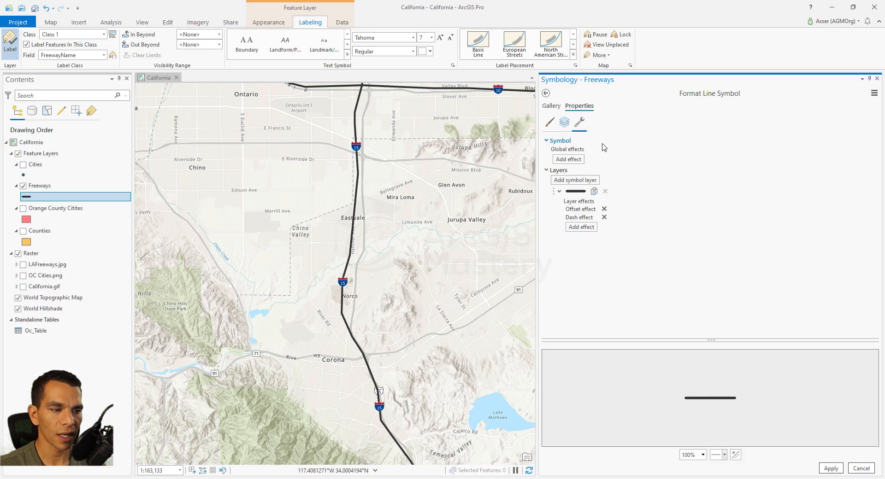
click(575, 181)
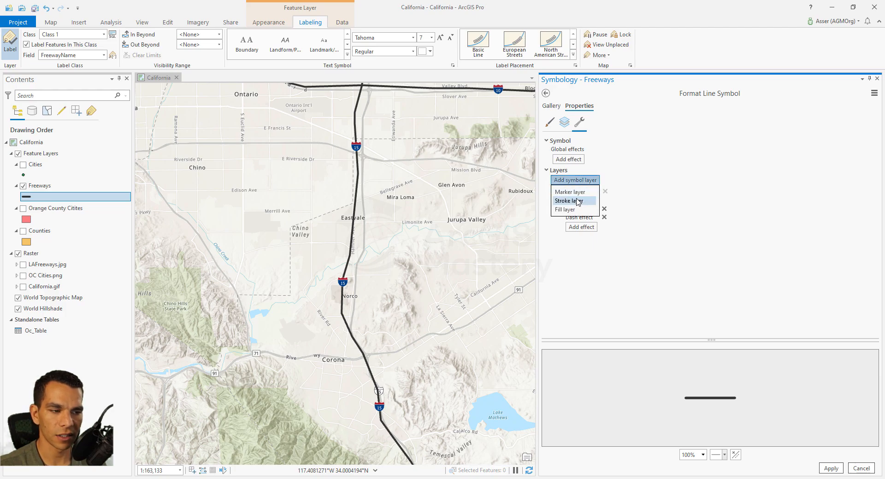
click(583, 201)
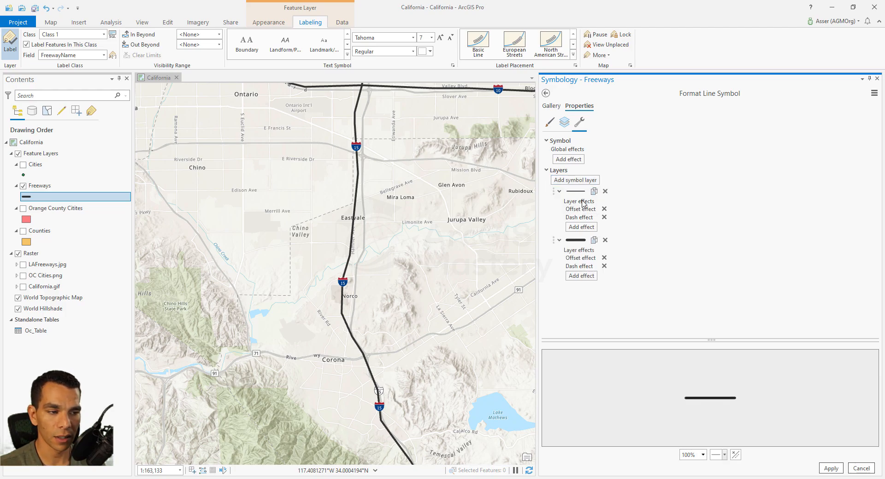
click(558, 191)
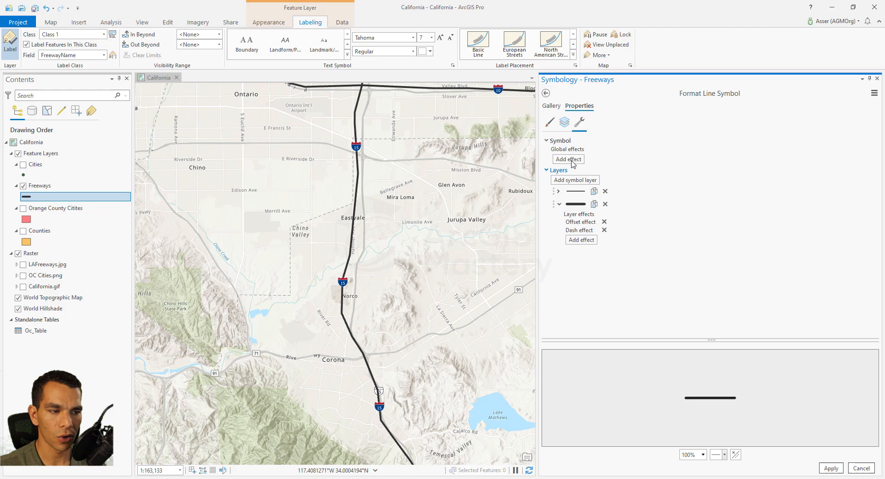
- Recolor the thin upper stroke of the Freeways symbol blue and set its width to 2 pt, with the symbol preview enlarged to 400%
click(564, 123)
click(570, 148)
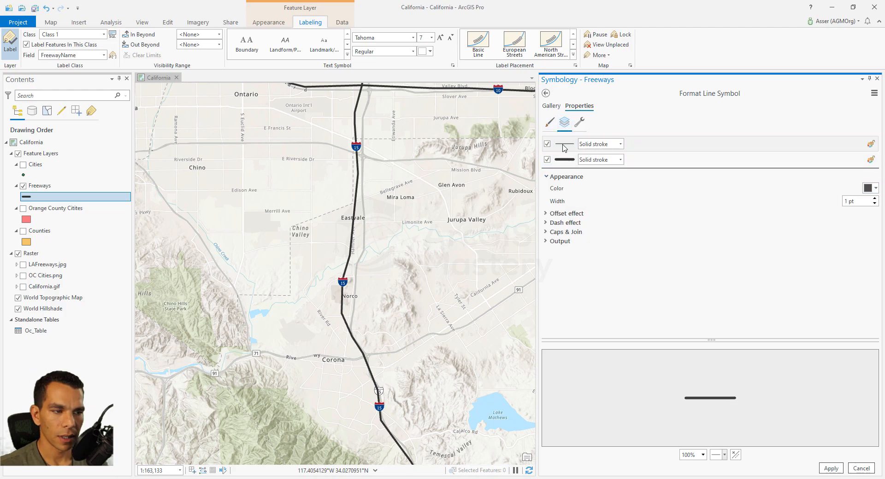
shift+click(560, 159)
click(551, 178)
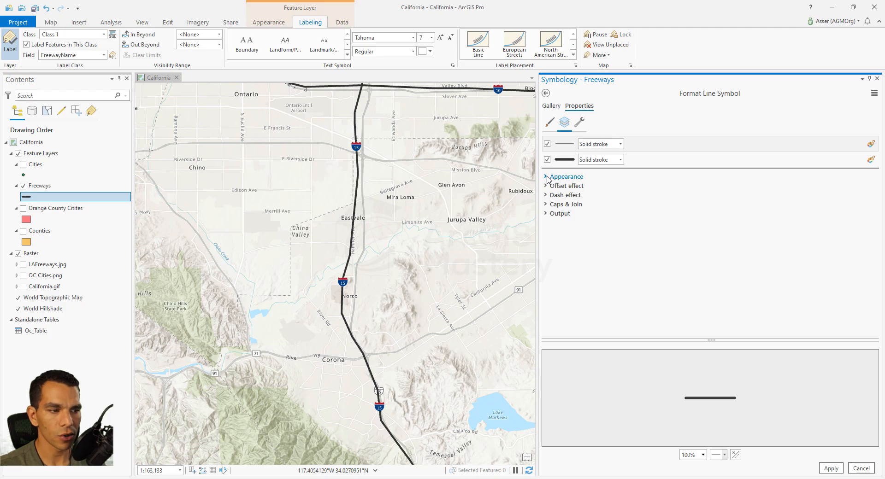
click(564, 160)
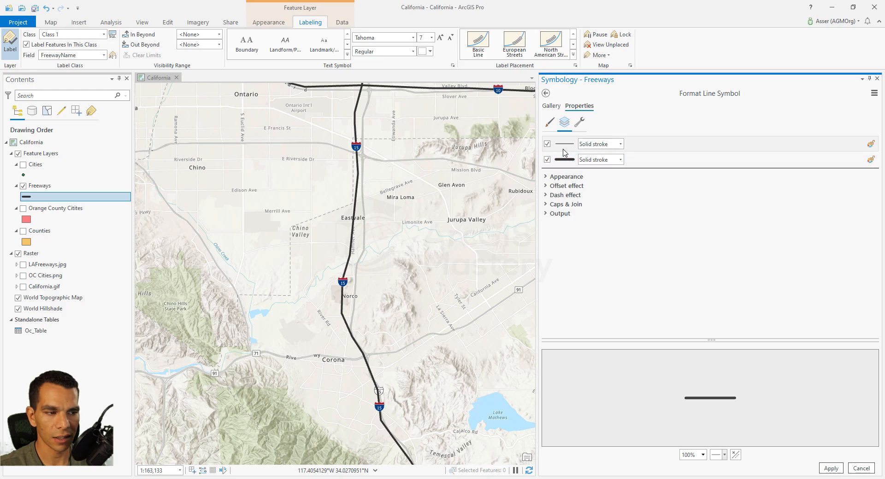
click(702, 455)
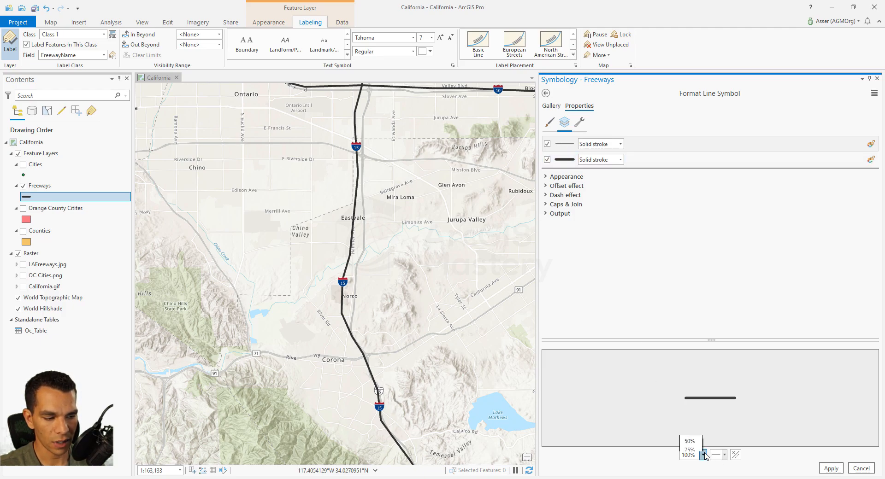
click(693, 443)
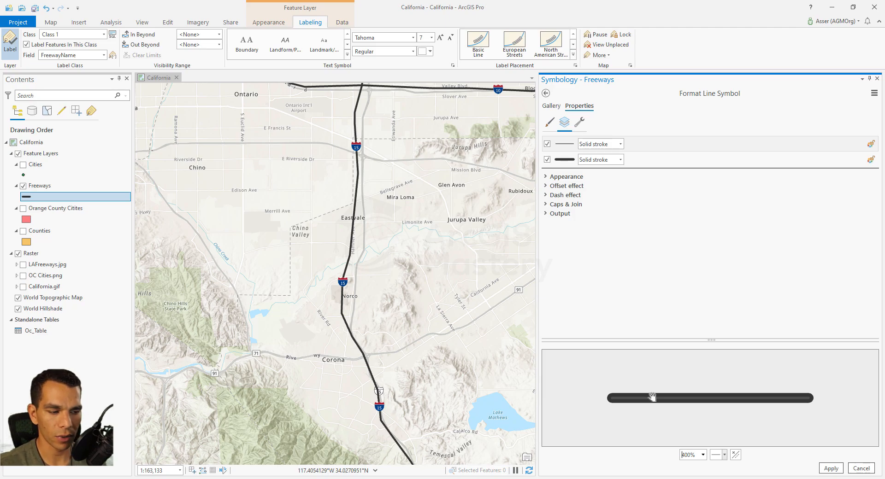
click(547, 178)
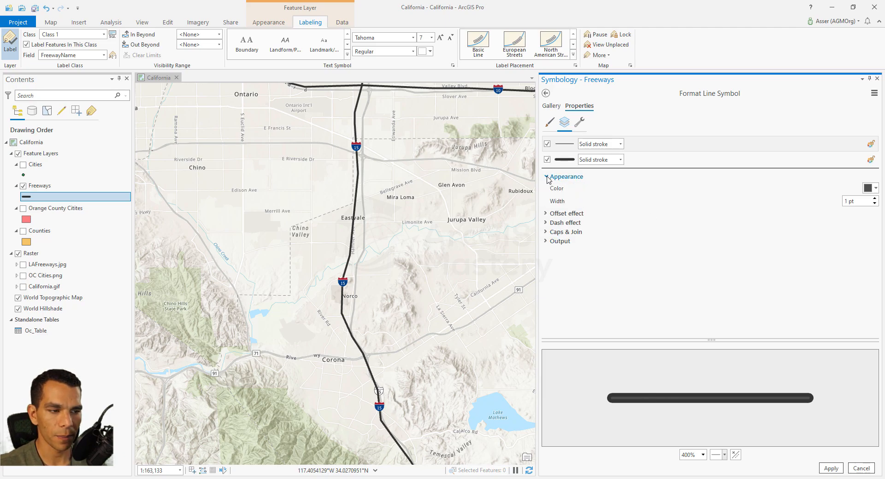
click(870, 188)
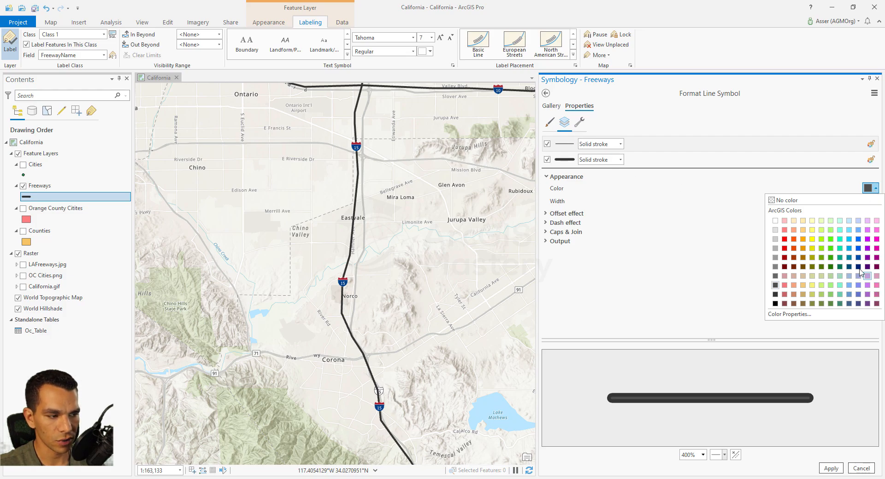
click(857, 248)
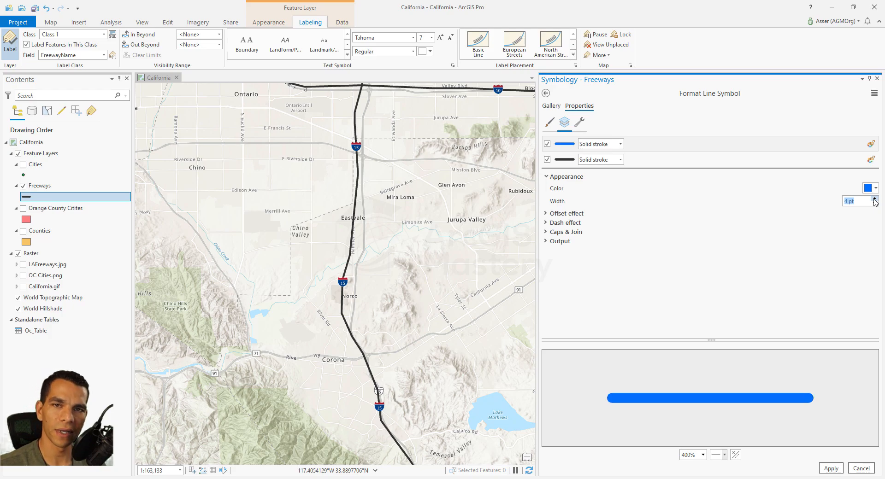
click(874, 203)
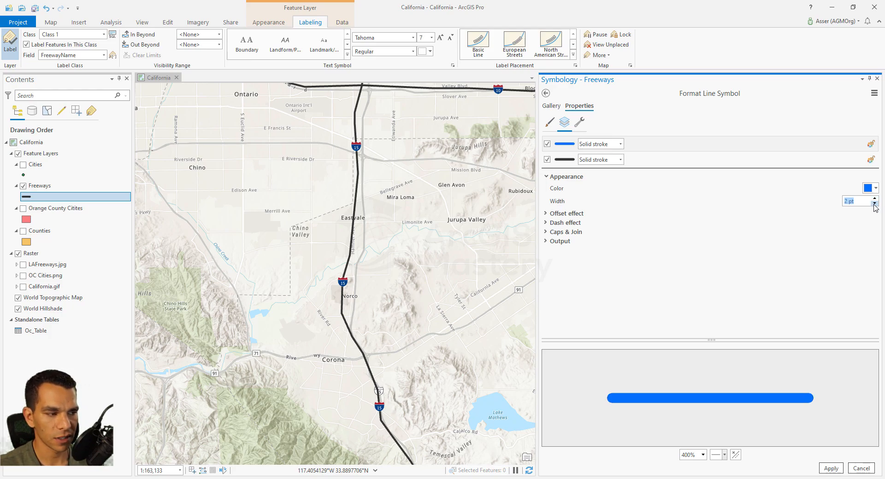
- Try a 10 pt offset on the blue stroke, change it to -10 pt, and apply the symbol to the map
click(547, 178)
click(547, 187)
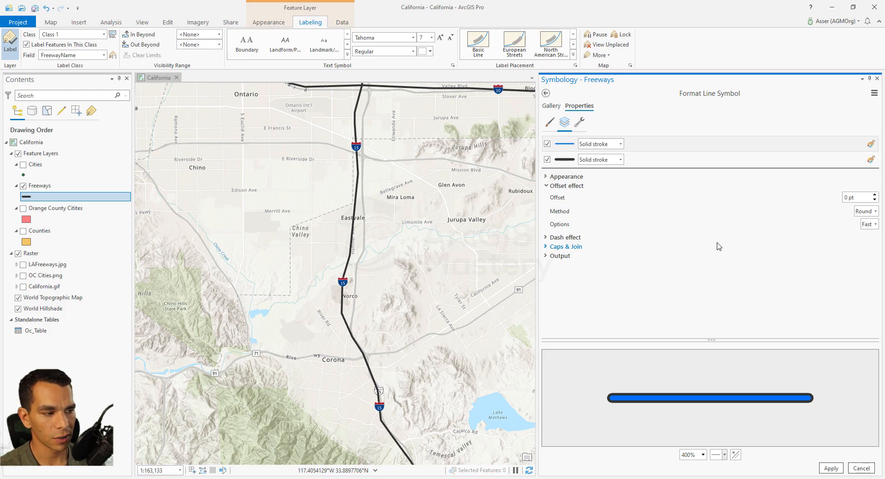
click(848, 198)
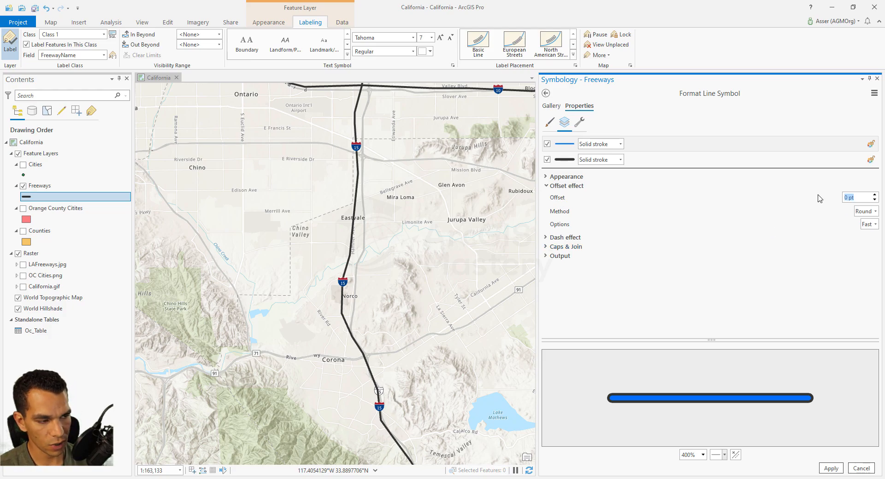
text(10)
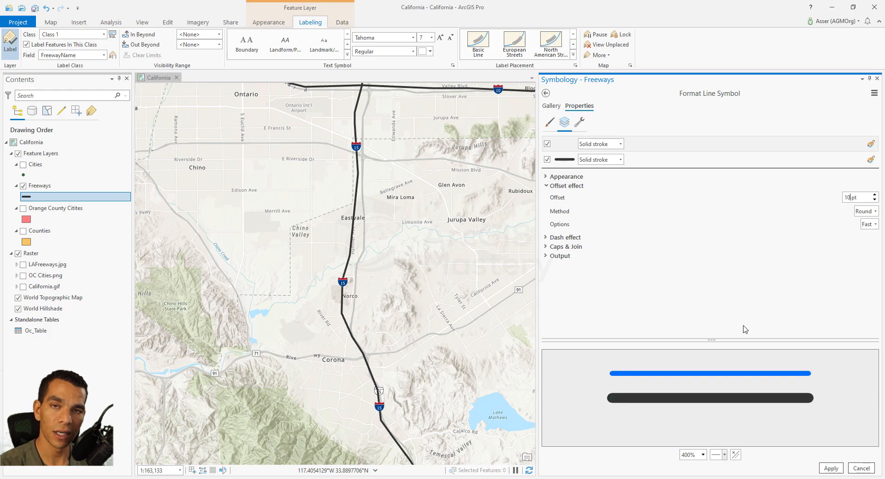
triple_click(859, 196)
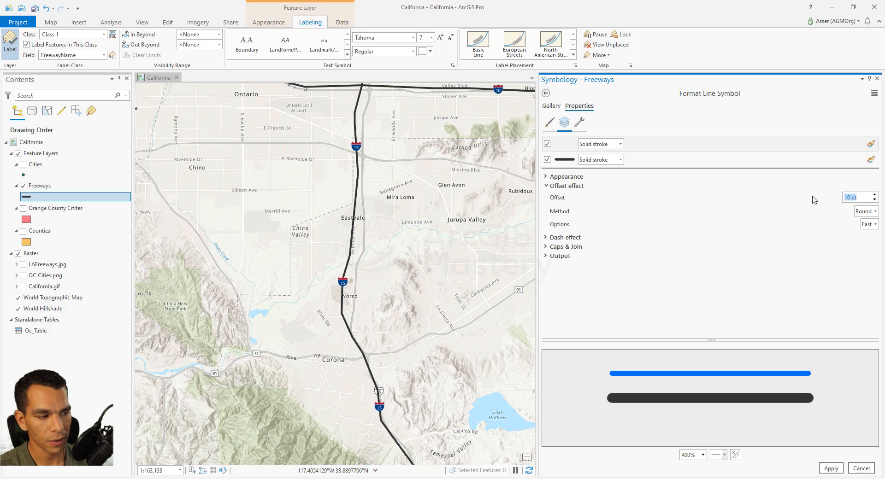
text(-)
key(Return)
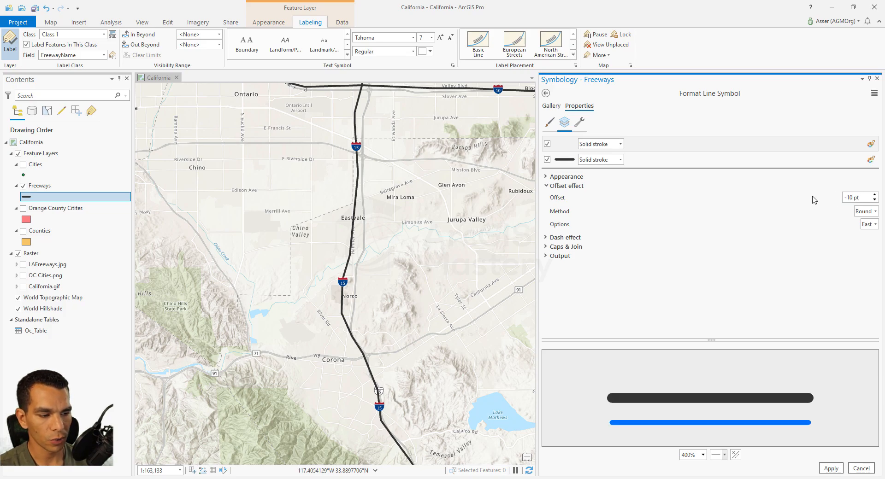
click(830, 469)
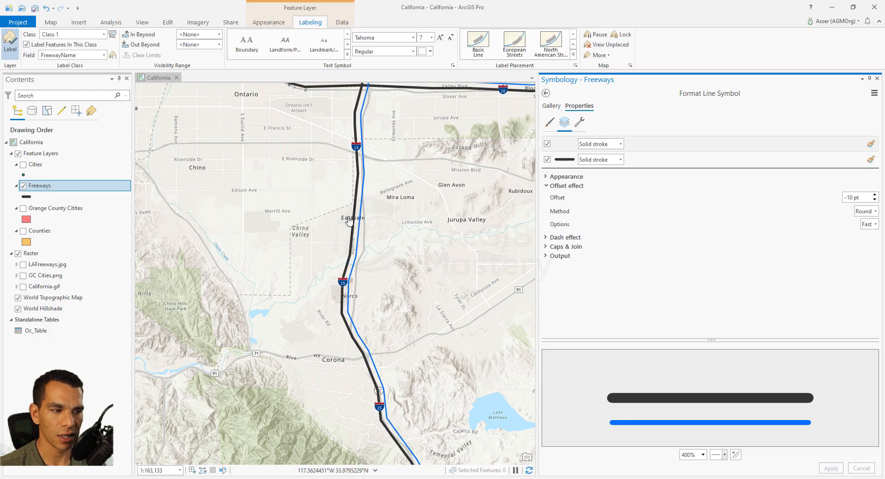
- Return the blue stroke's offset to 0 pt and try other offset methods and options, ending on Round and Fast
drag(861, 198, 831, 200)
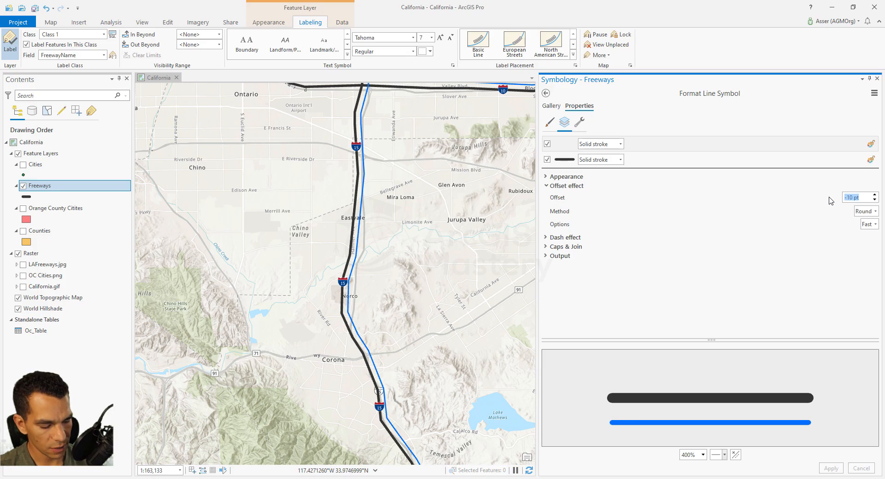
text(0)
click(874, 212)
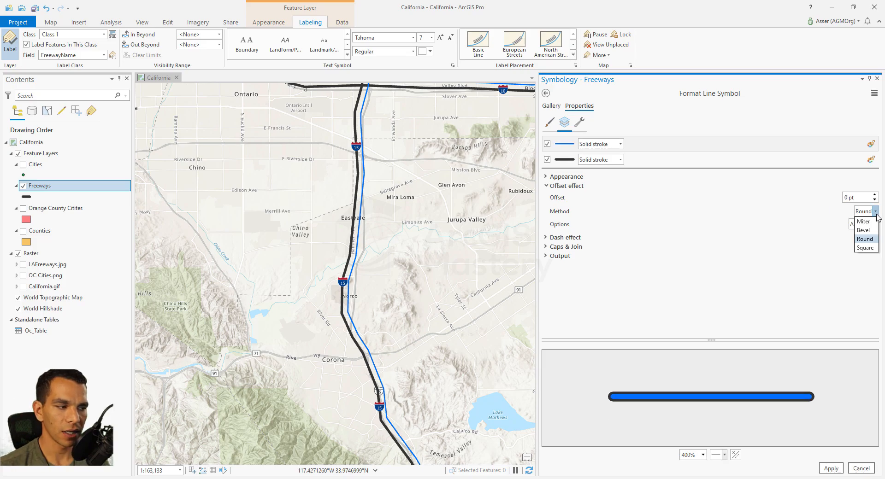
click(864, 239)
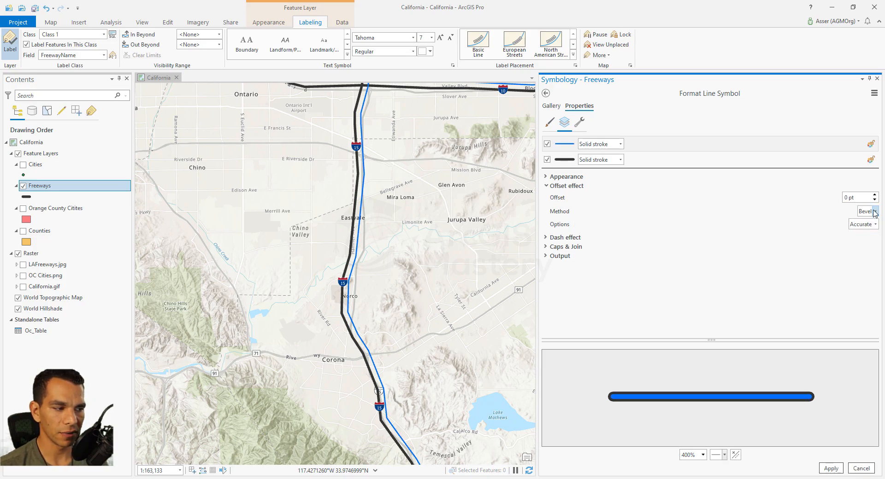
click(874, 224)
click(866, 234)
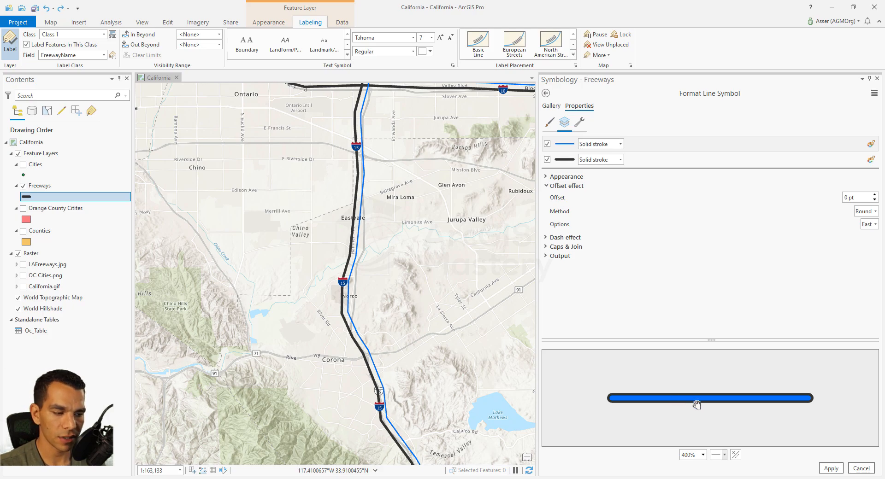
- Examine the stacked strokes in the symbol preview at several magnifications, switching the preview shape to a zigzag and back to a straight line
scroll(695, 403, up, 4)
scroll(696, 419, down, 2)
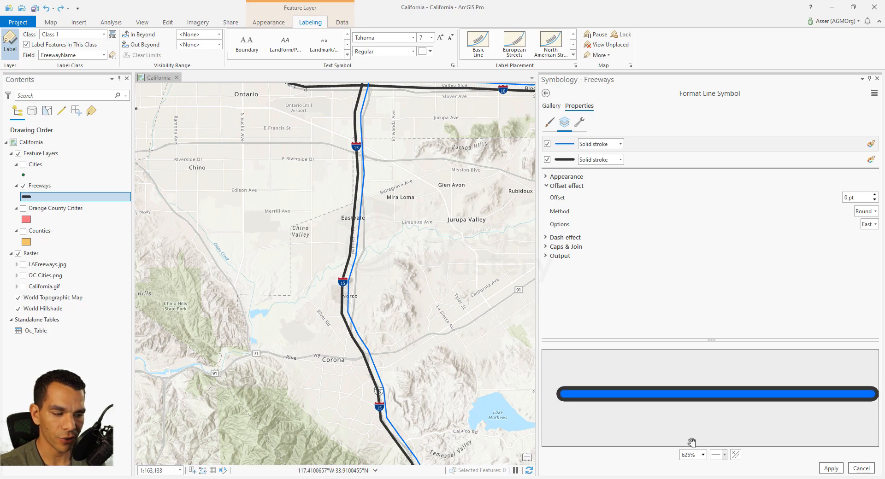
scroll(691, 409, down, 3)
scroll(691, 409, up, 5)
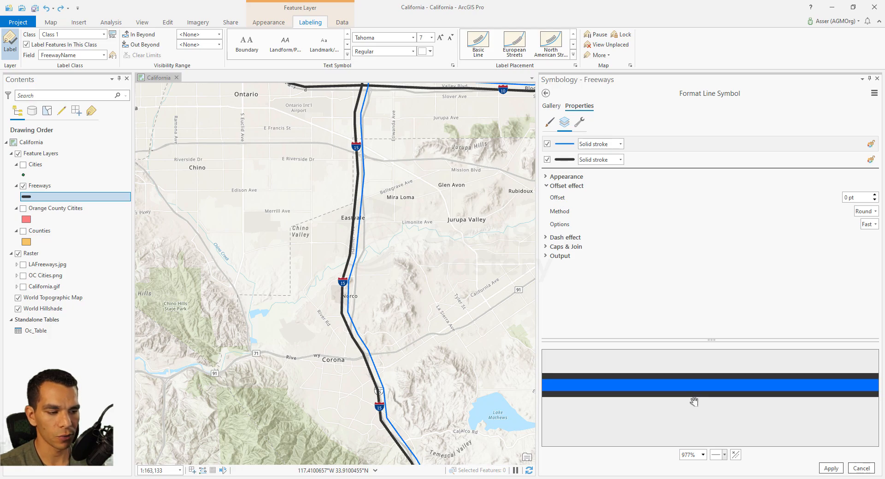
scroll(694, 402, down, 5)
scroll(692, 401, up, 3)
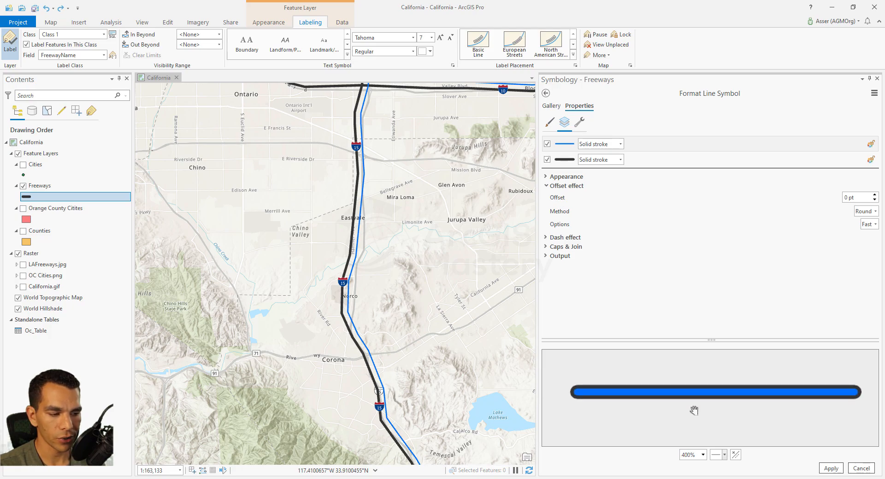
click(725, 455)
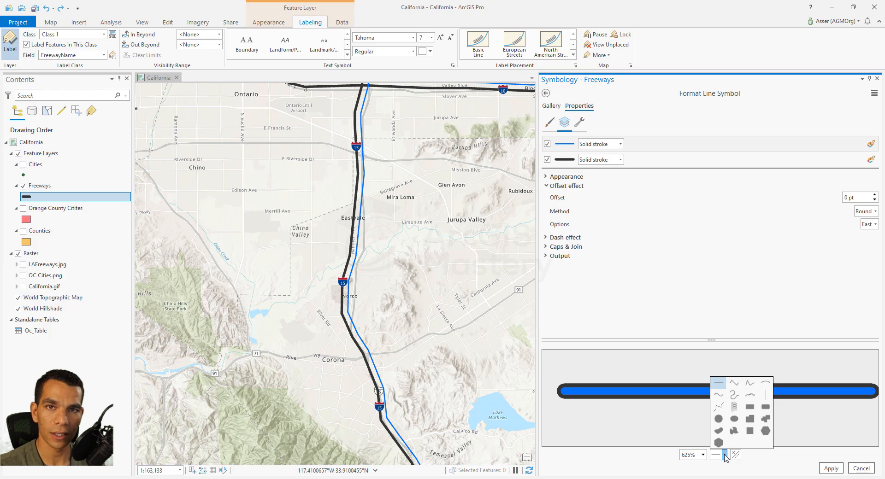
click(734, 383)
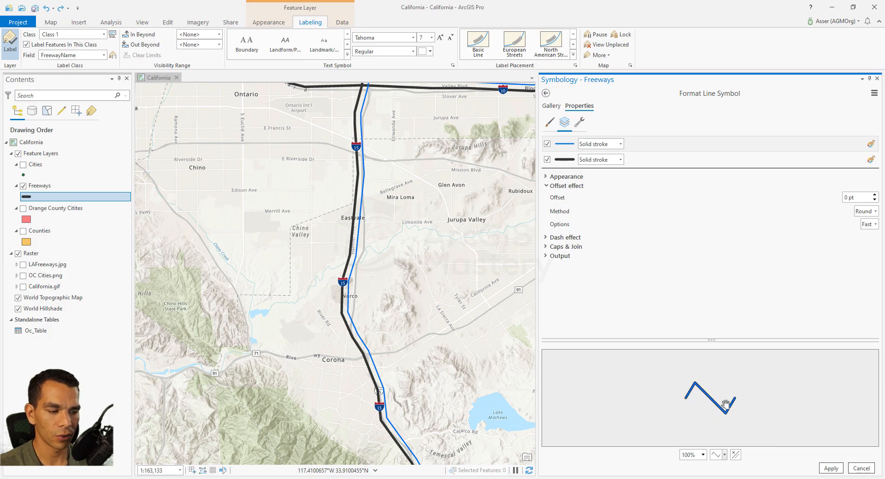
scroll(682, 421, up, 3)
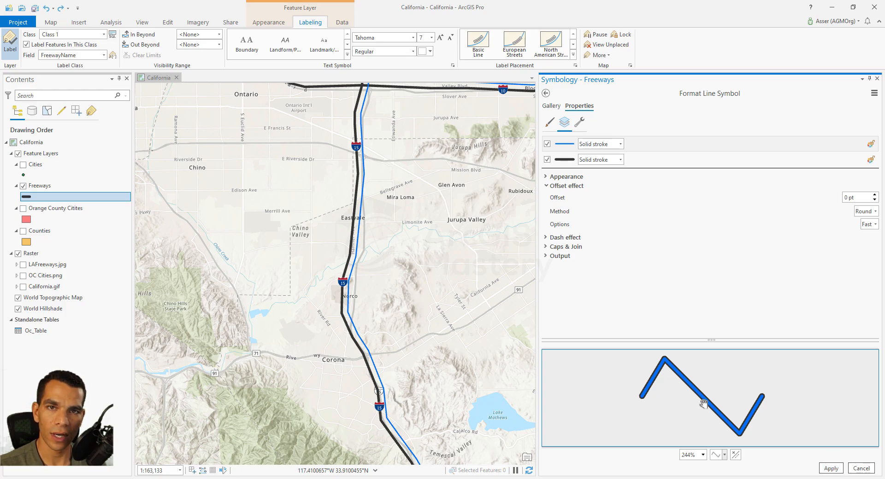
click(724, 455)
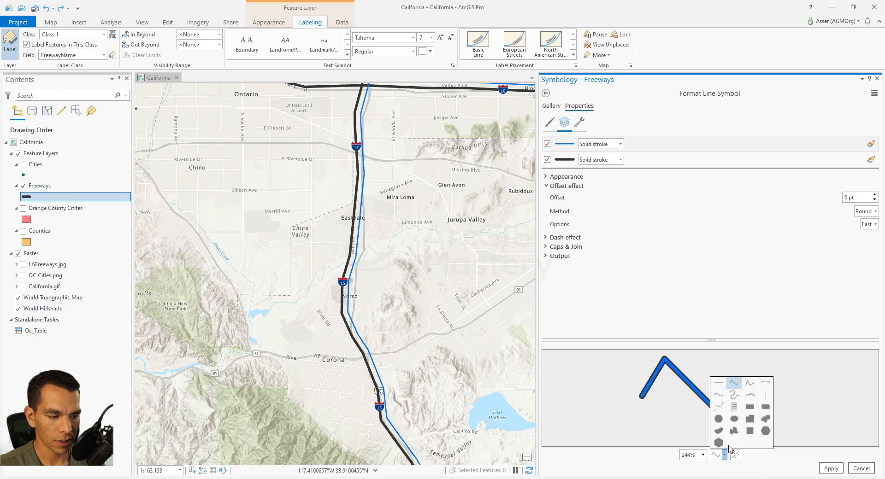
click(721, 386)
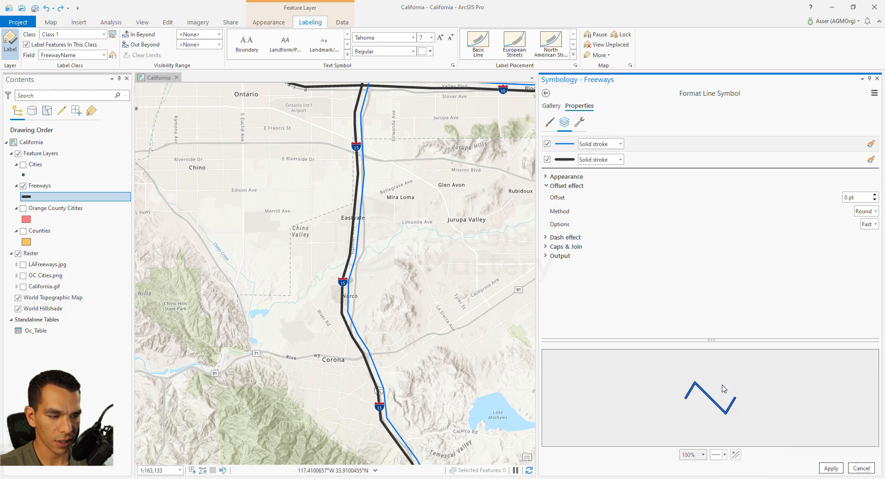
scroll(691, 400, up, 5)
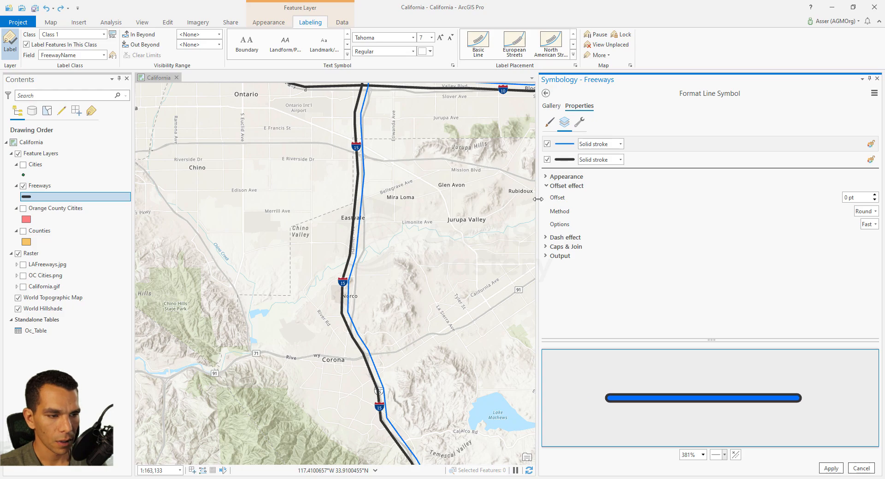
- Give the blue stroke the evenly dashed pattern with the 5 5 template and apply the symbol to the Freeways layer
click(546, 186)
click(547, 195)
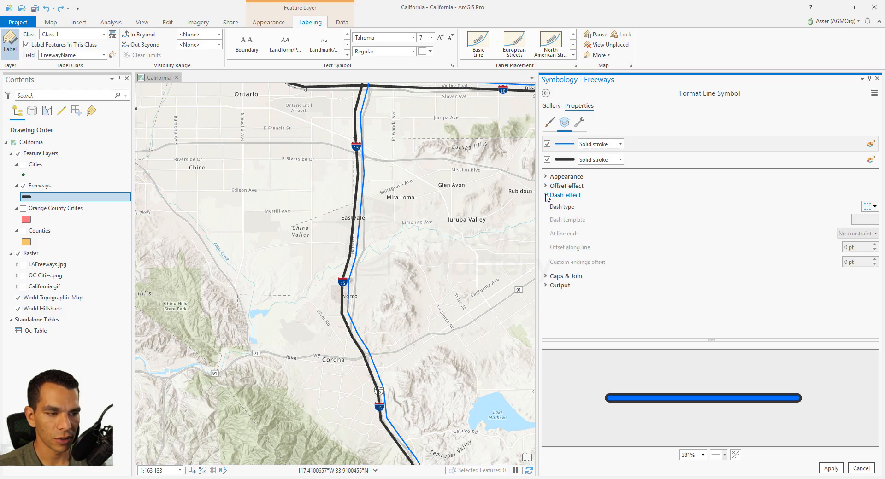
click(569, 146)
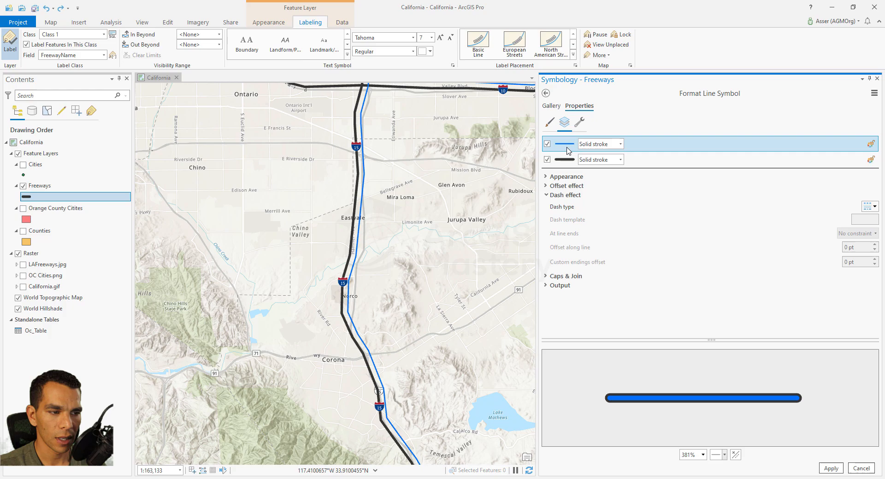
click(870, 207)
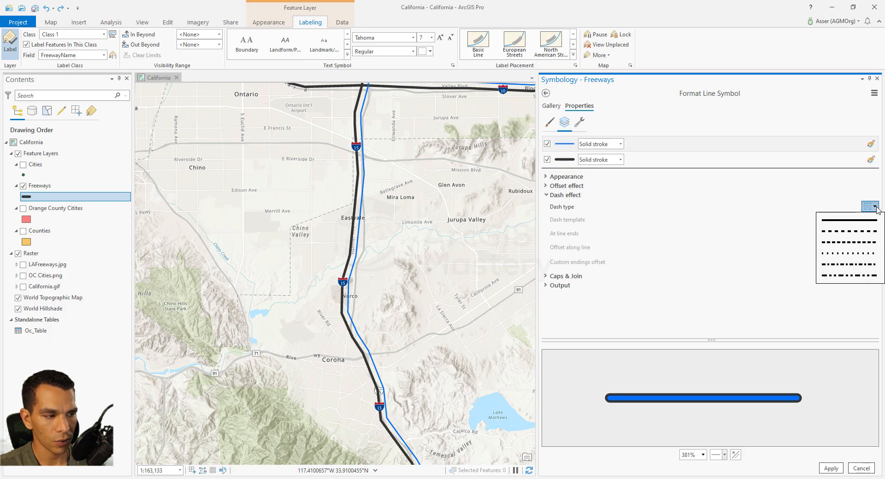
click(866, 232)
click(831, 469)
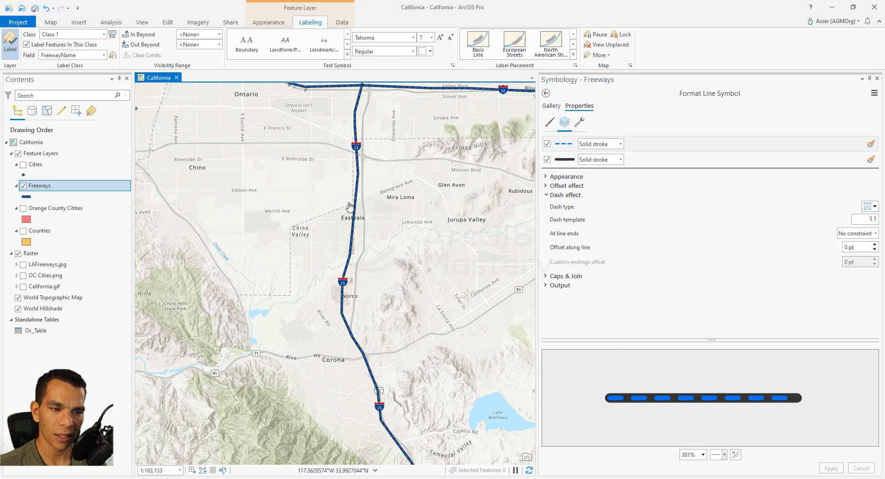
- Widen the blue stroke to 4 pt and the black stroke to 6 pt, and apply the symbol to the Freeways layer
click(559, 147)
click(547, 178)
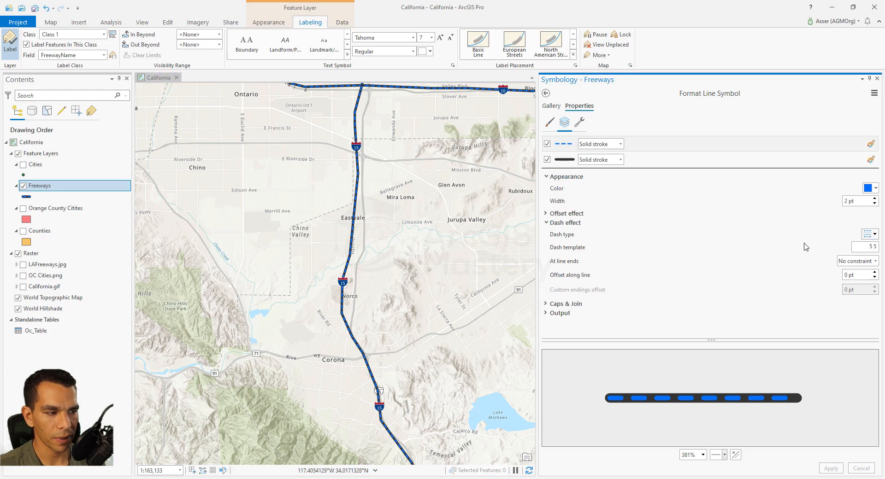
drag(856, 202, 822, 208)
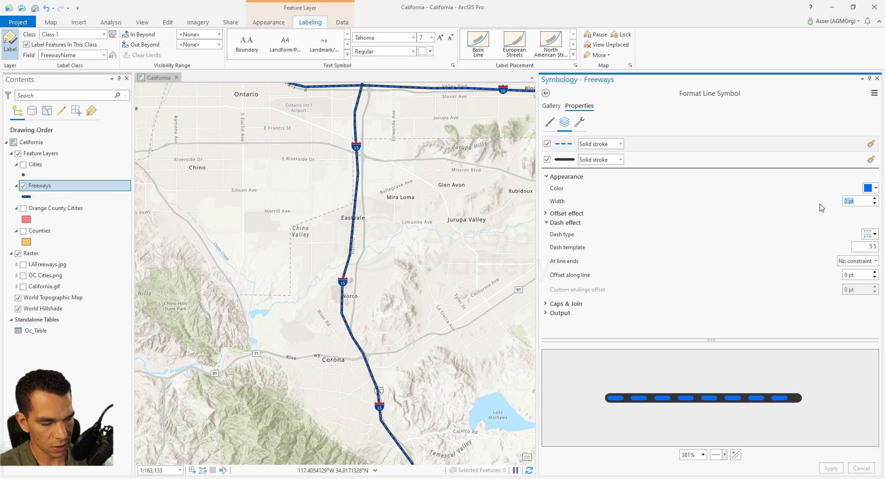
click(565, 162)
drag(857, 202, 819, 203)
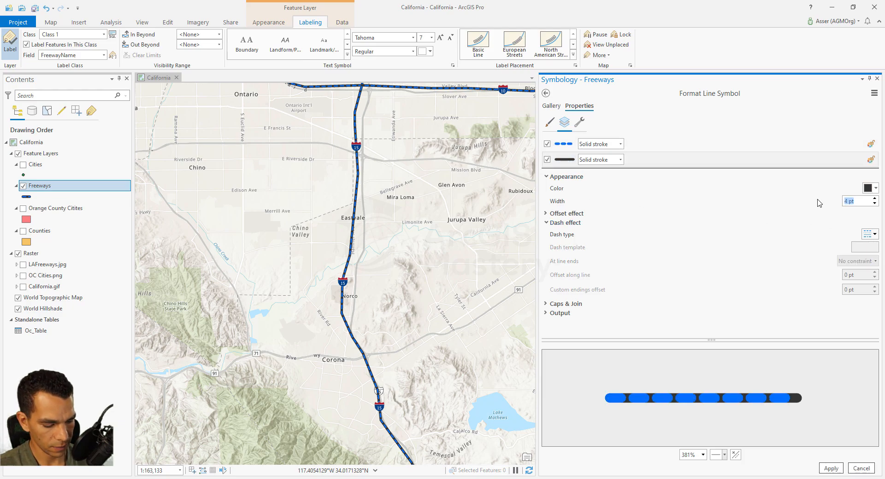
click(830, 468)
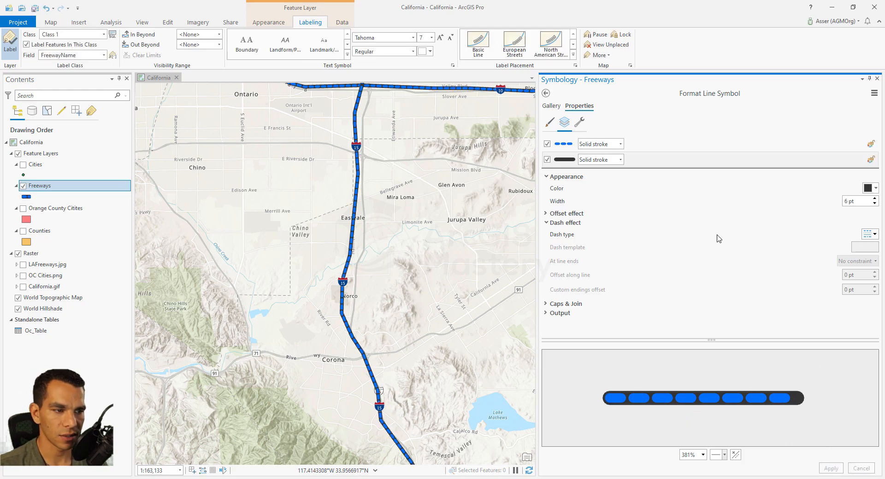
- Try a dash template of 10 on the blue stroke, change it to 50, and apply the symbol to the map
click(558, 176)
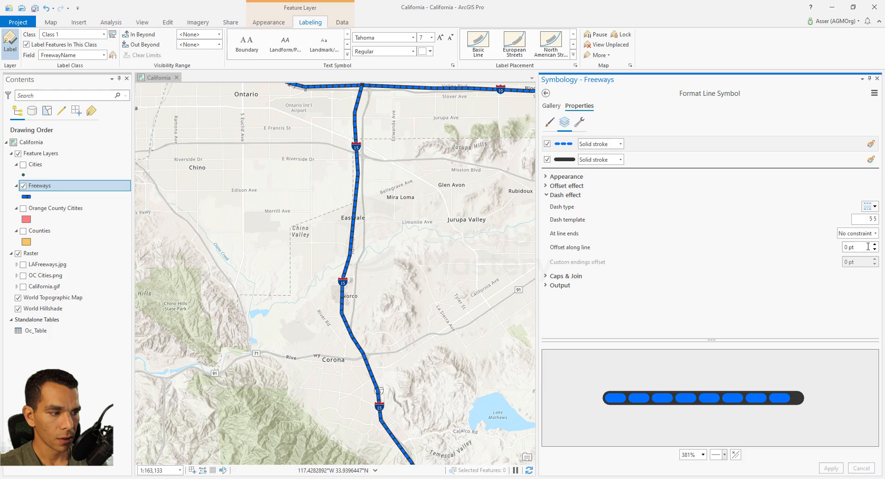
click(874, 208)
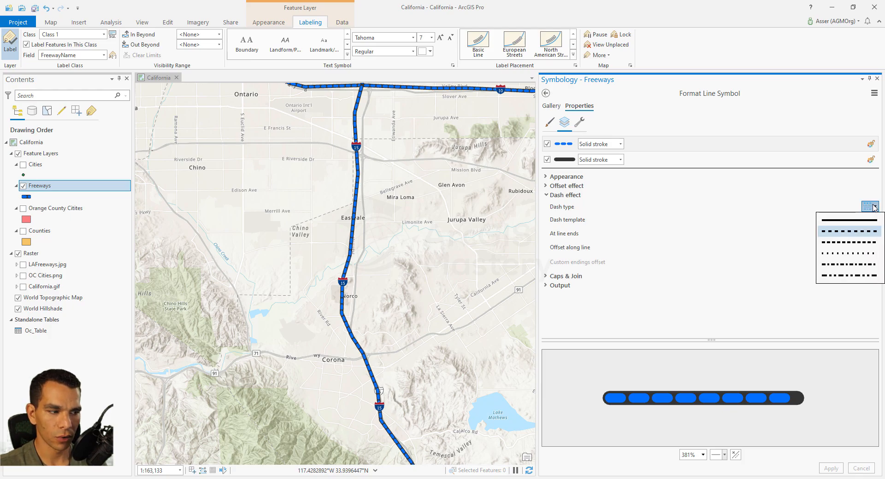
click(853, 231)
double_click(871, 219)
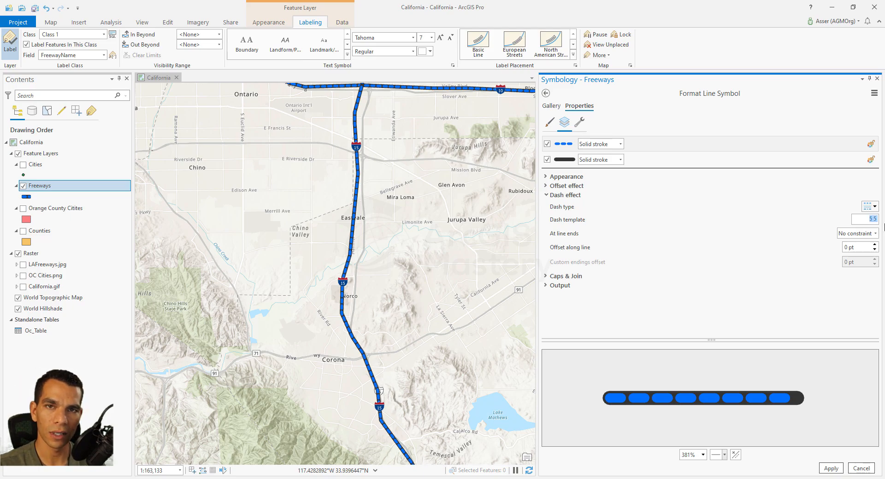
text(1)
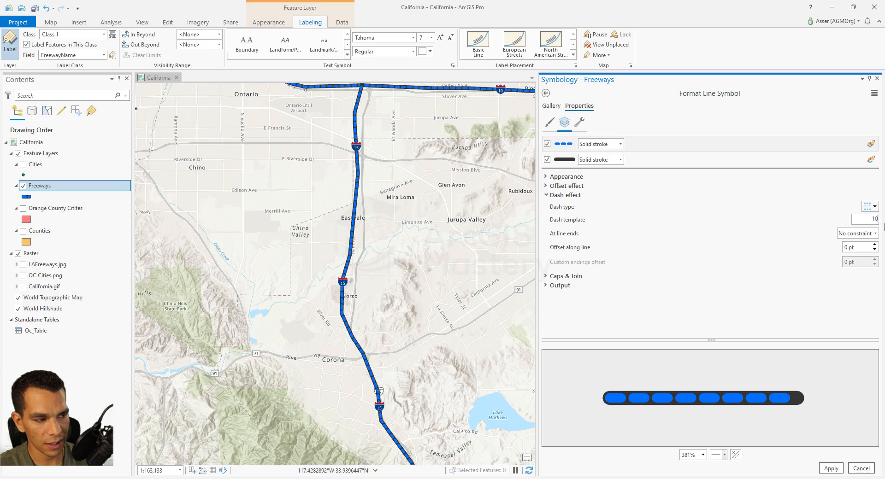
text(0)
key(Return)
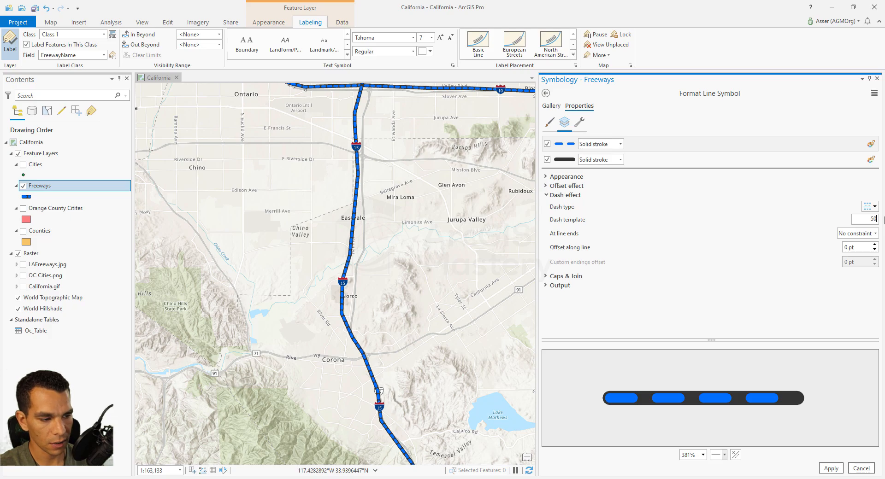
click(831, 468)
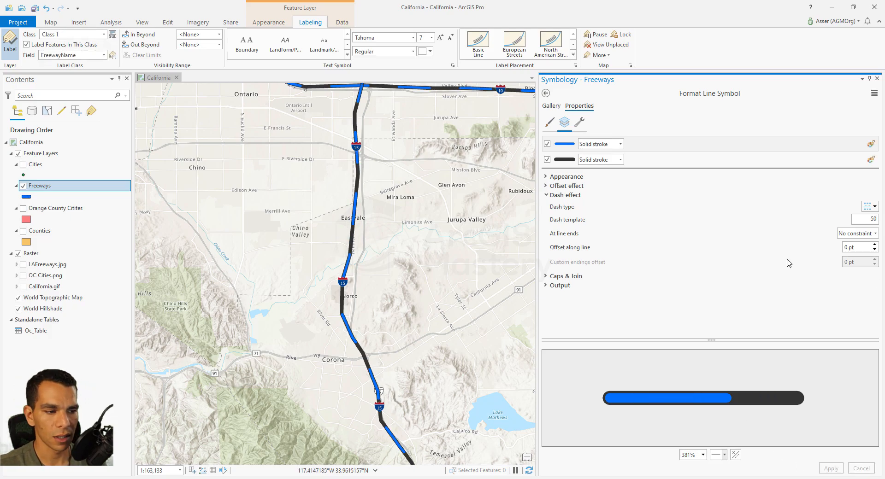
- Review the blue stroke's dash types and set its dash placement at line ends to Half gap
click(869, 207)
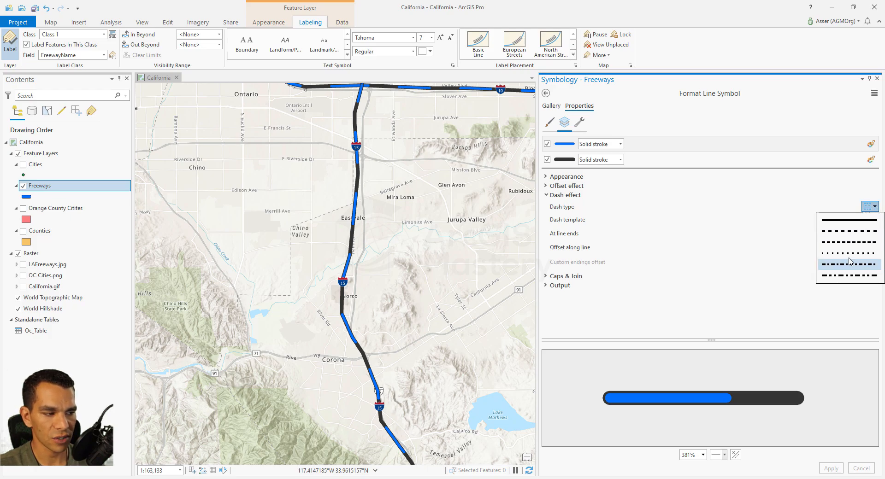
click(834, 207)
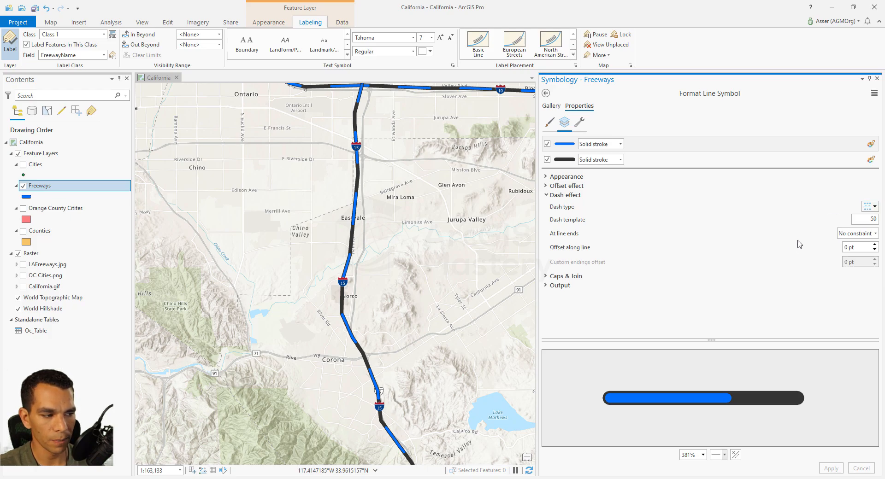
click(875, 233)
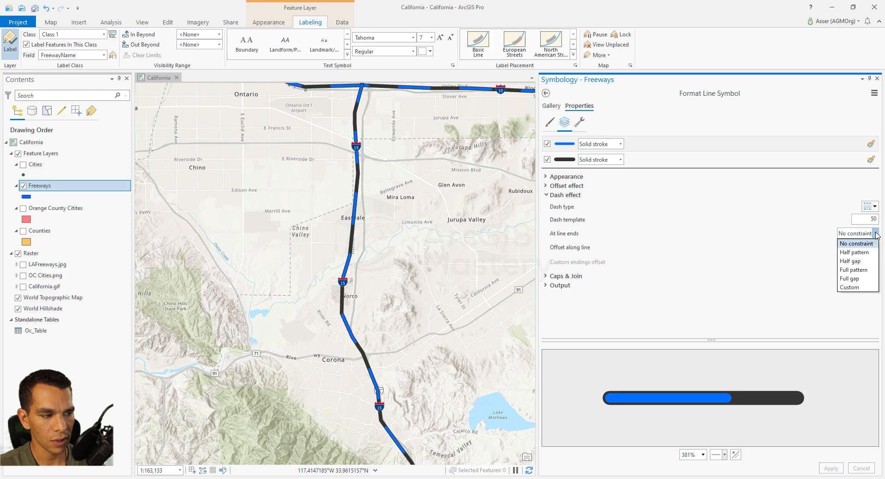
click(864, 261)
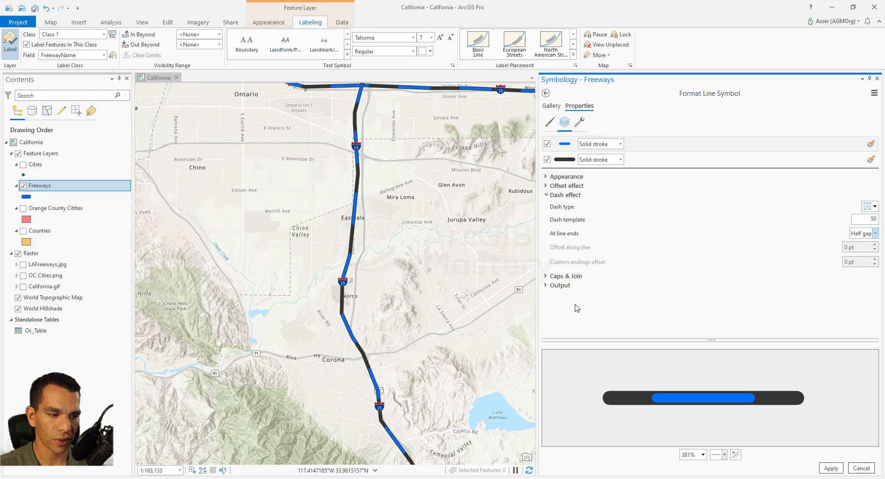
- Try the Butt cap type on the blue stroke, and change it to Square
click(546, 195)
click(546, 207)
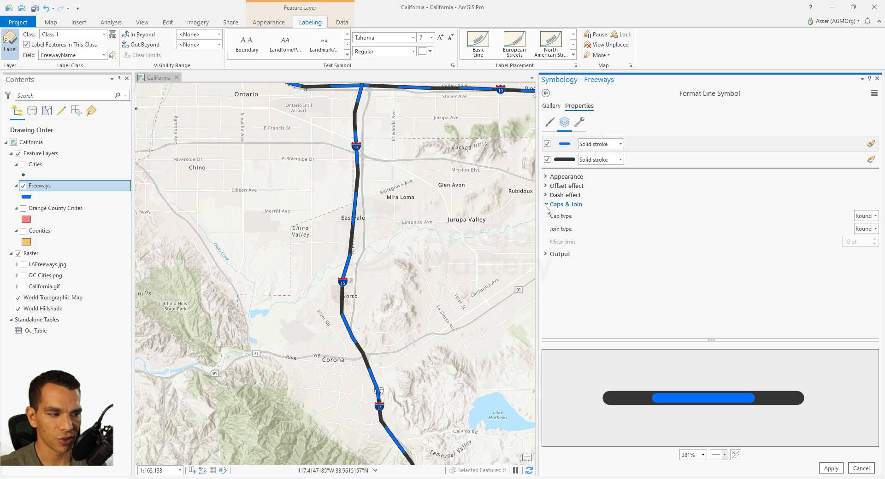
click(876, 216)
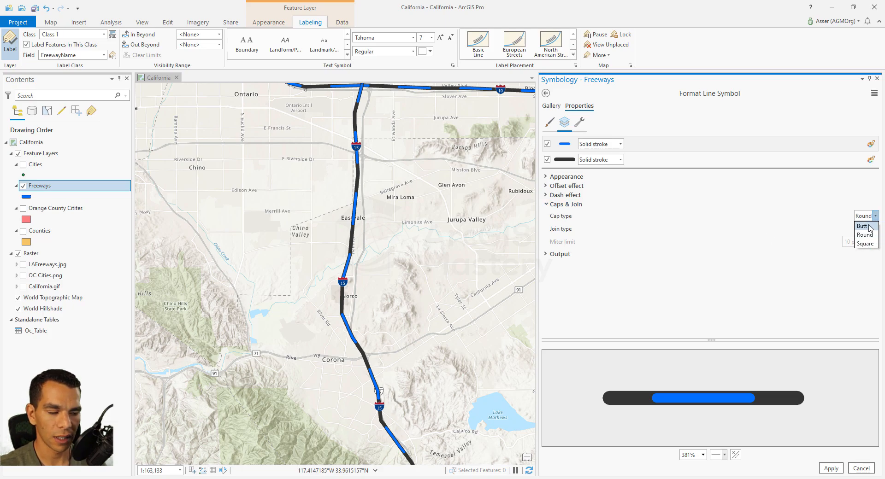
click(861, 226)
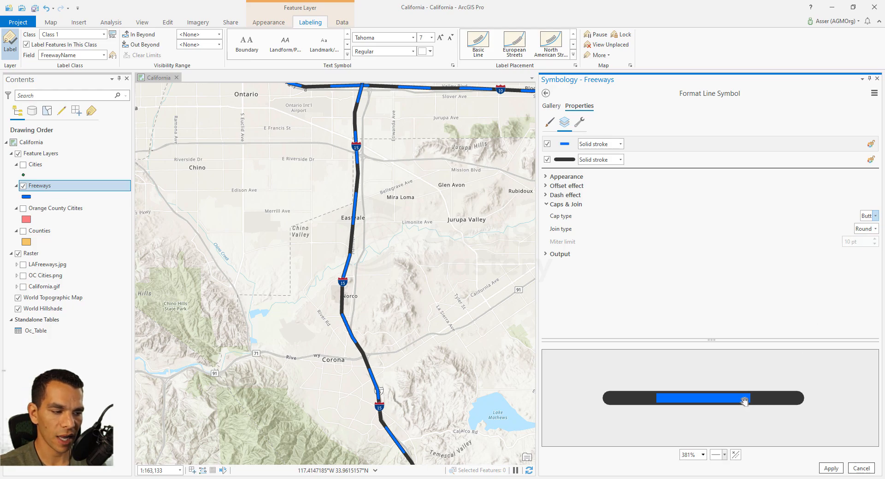
click(875, 216)
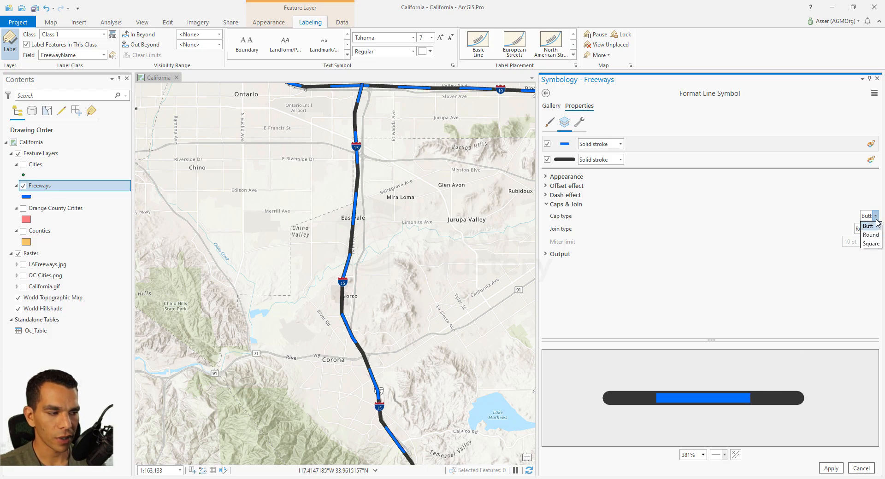
click(867, 244)
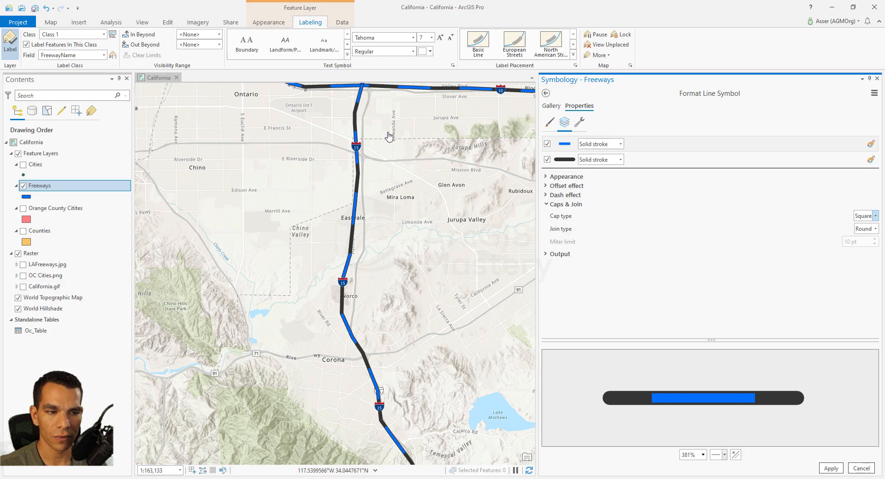
- Apply the square-capped symbol to the Freeways layer and examine the dashes on the map at several scales
drag(399, 109, 406, 195)
scroll(367, 181, up, 3)
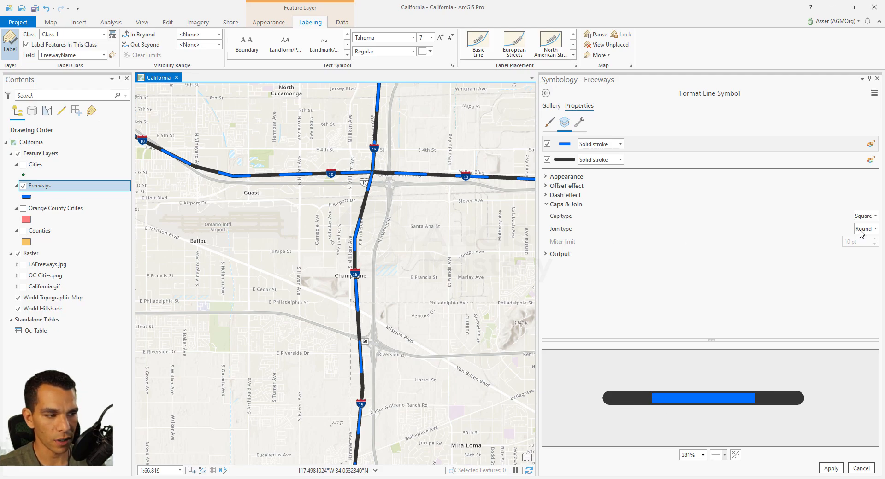
click(831, 469)
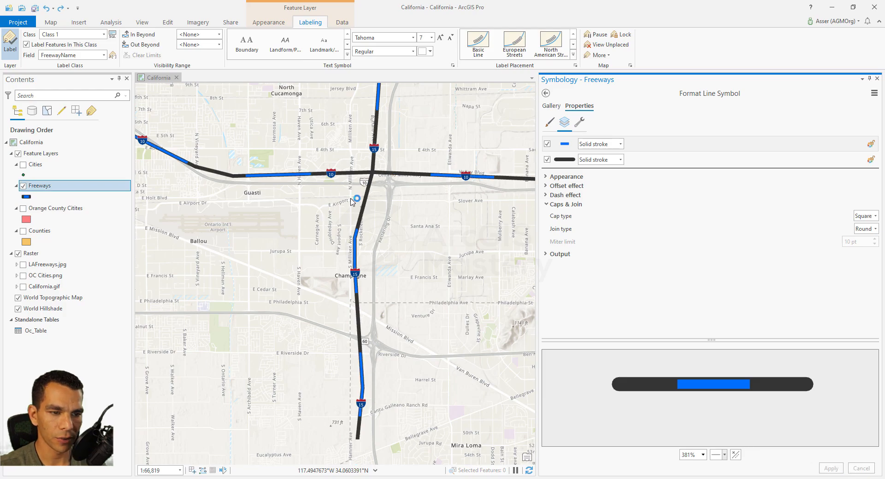
scroll(397, 222, down, 1)
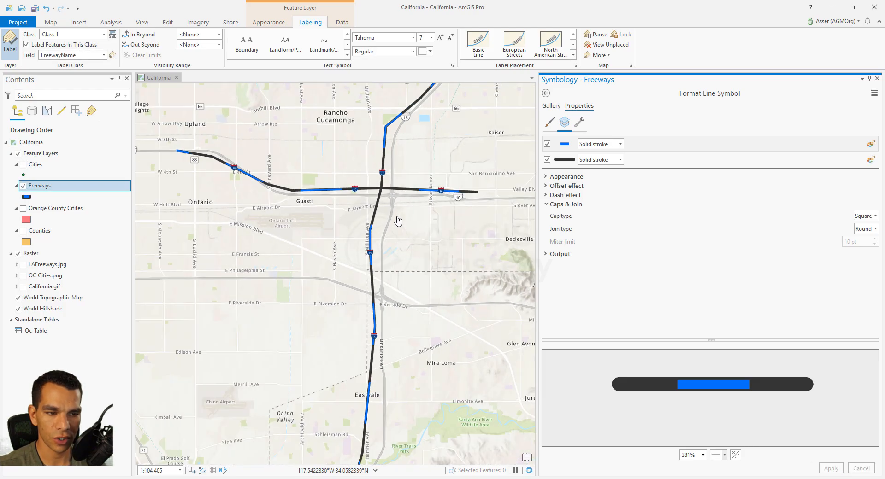
scroll(415, 241, down, 1)
scroll(415, 243, down, 8)
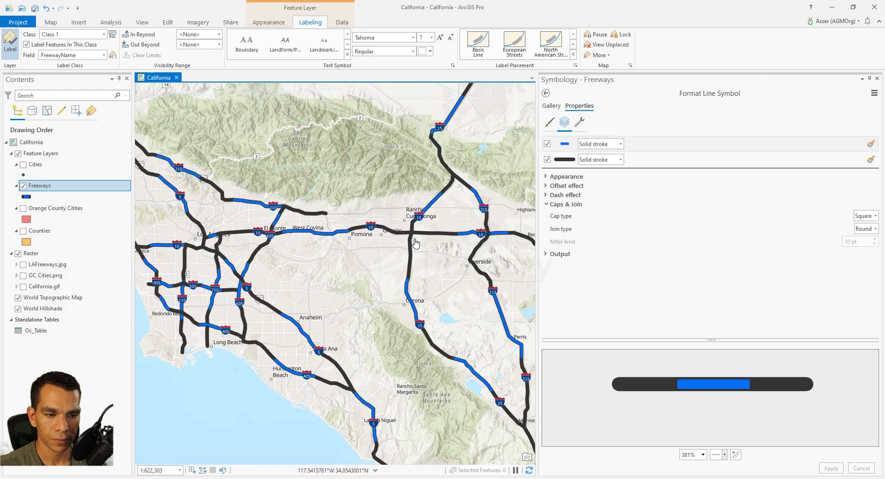
scroll(416, 243, down, 2)
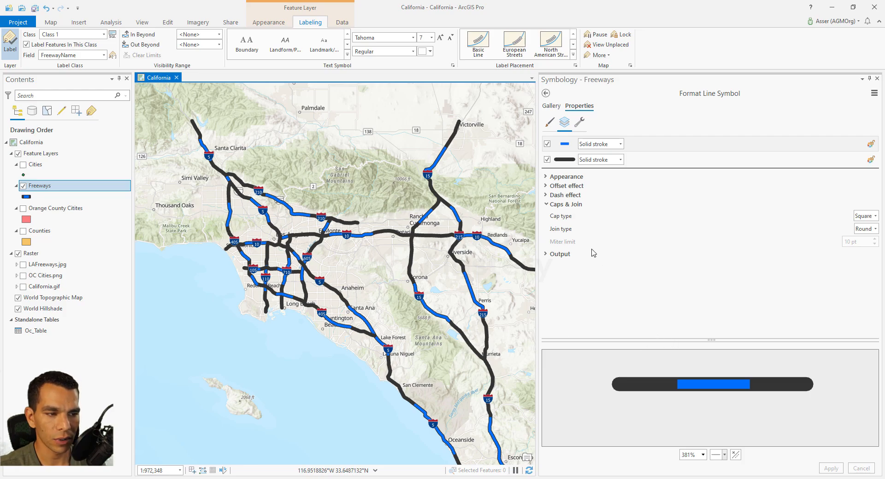
- Return the blue stroke to the evenly dashed pattern with the 5 5 template and apply the symbol
click(555, 204)
click(560, 195)
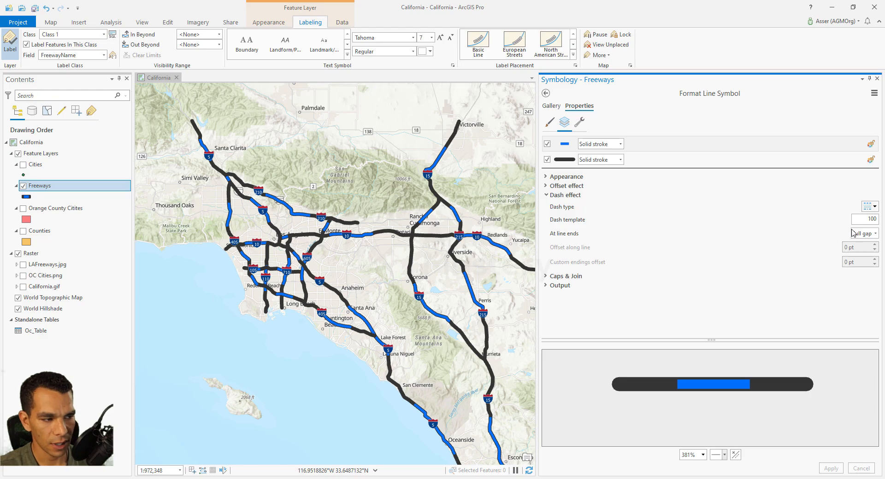
click(872, 207)
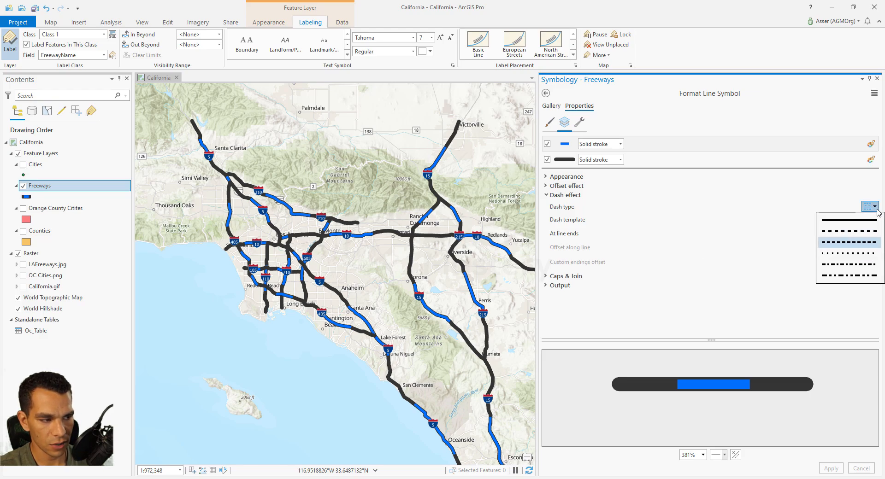
click(867, 232)
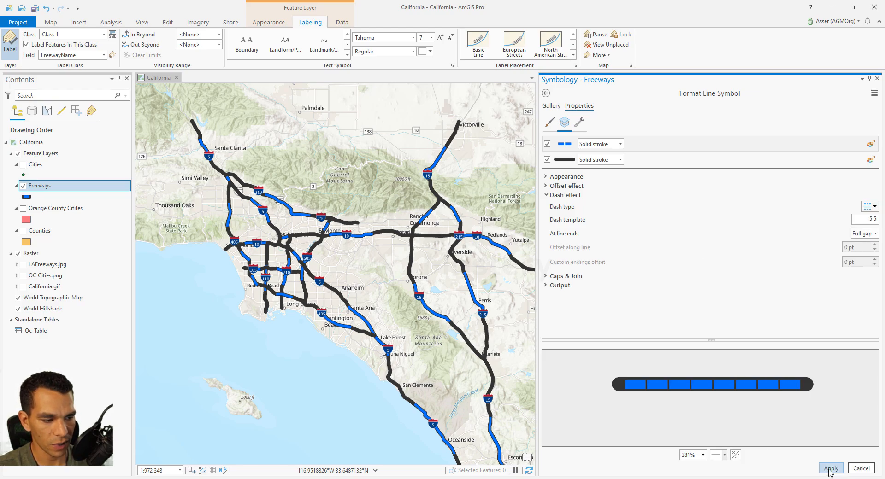
click(830, 468)
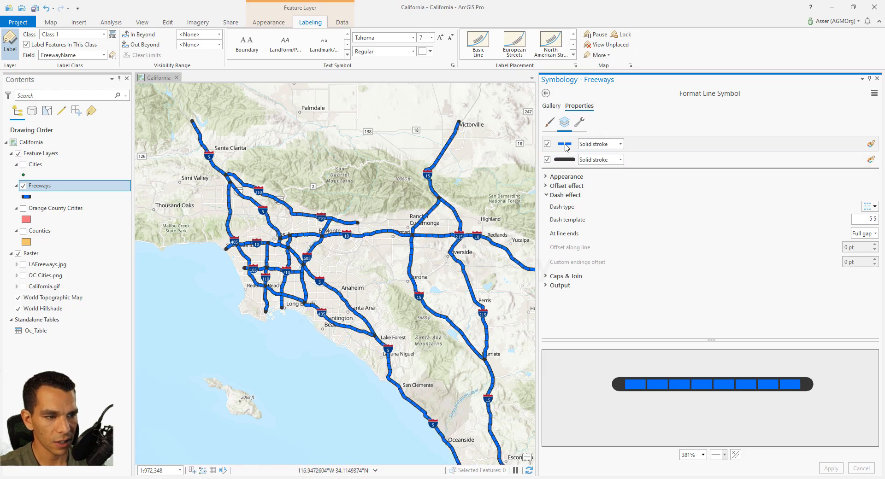
- Set the blue stroke to 2 pt with longer dashes and the black stroke to 4 pt, and apply the symbol to the map
click(546, 177)
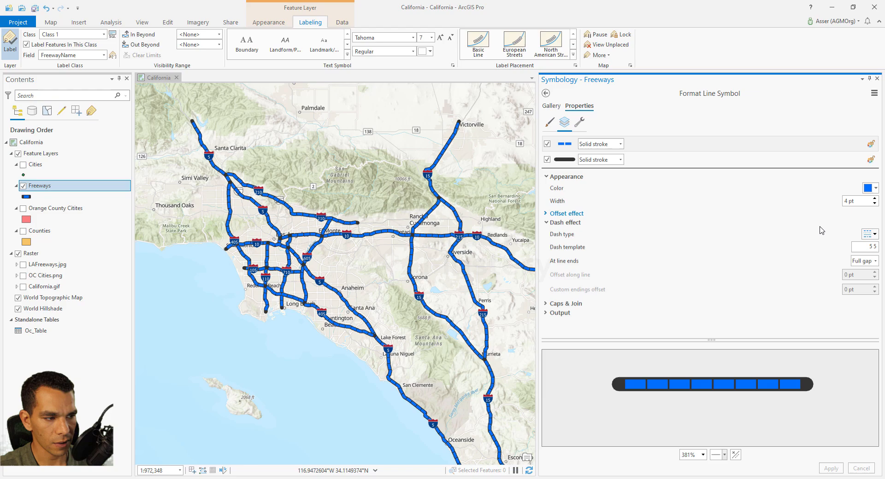
click(874, 204)
click(875, 204)
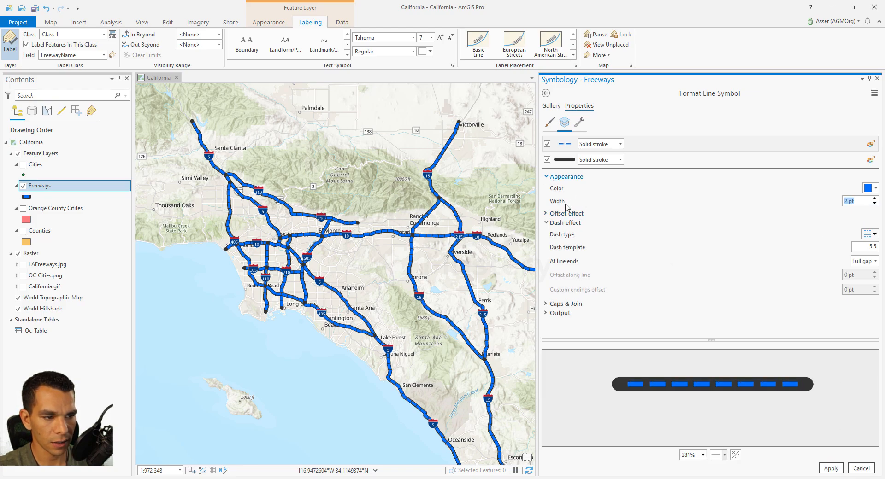
triple_click(877, 247)
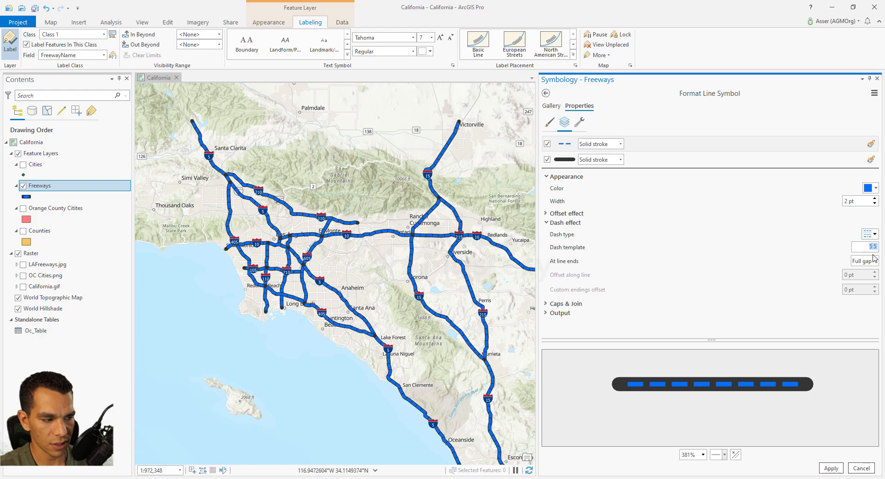
click(831, 468)
scroll(401, 267, up, 3)
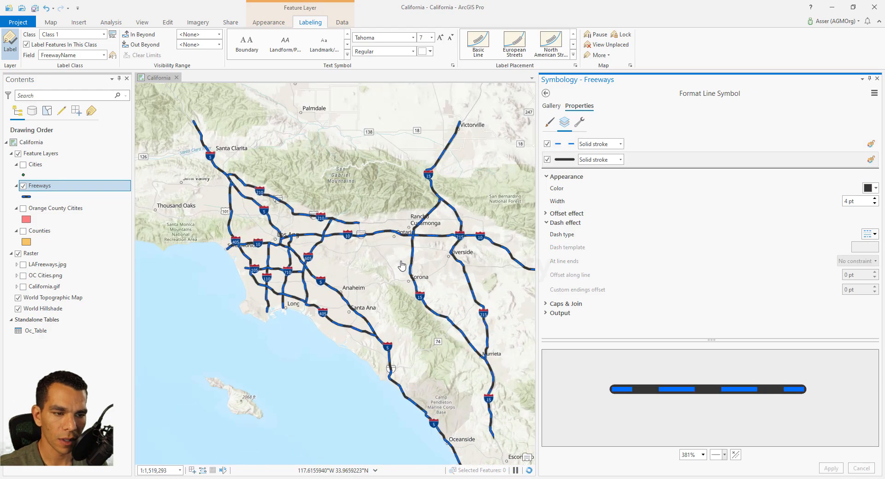
scroll(400, 267, down, 2)
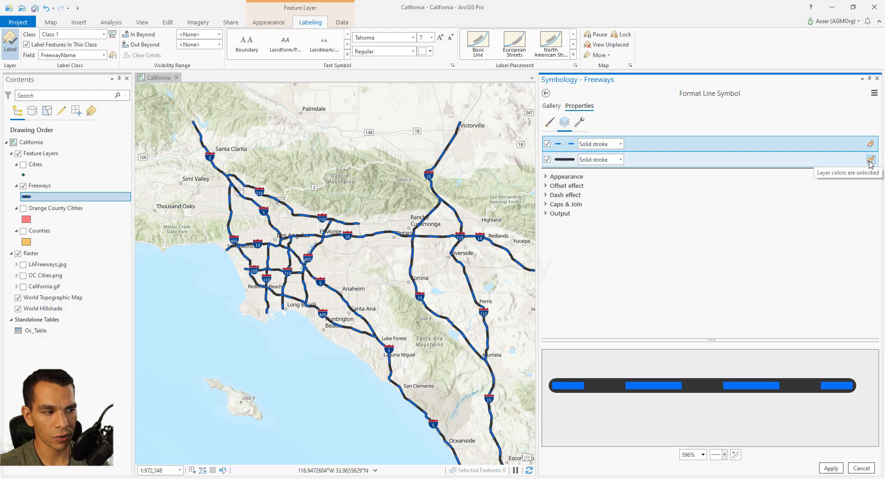
- Apply the Freeways symbol with both strokes' layer colors locked, and try to change the symbol's overall color
click(829, 468)
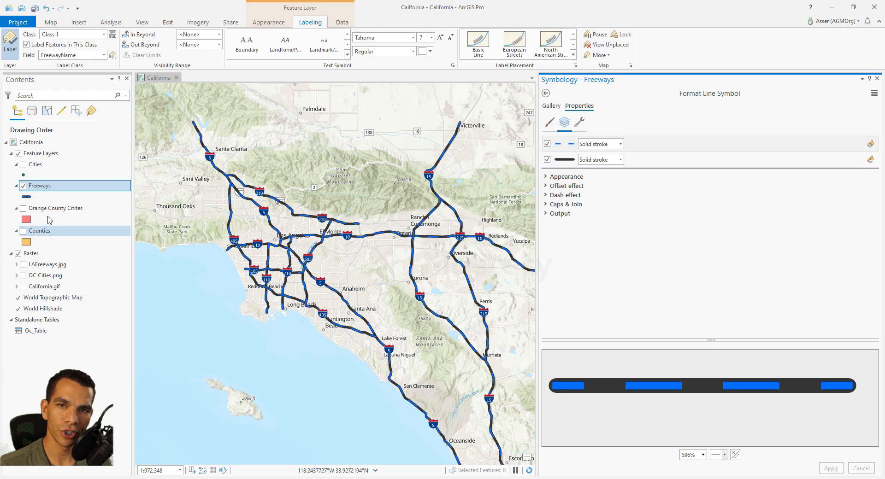
click(27, 197)
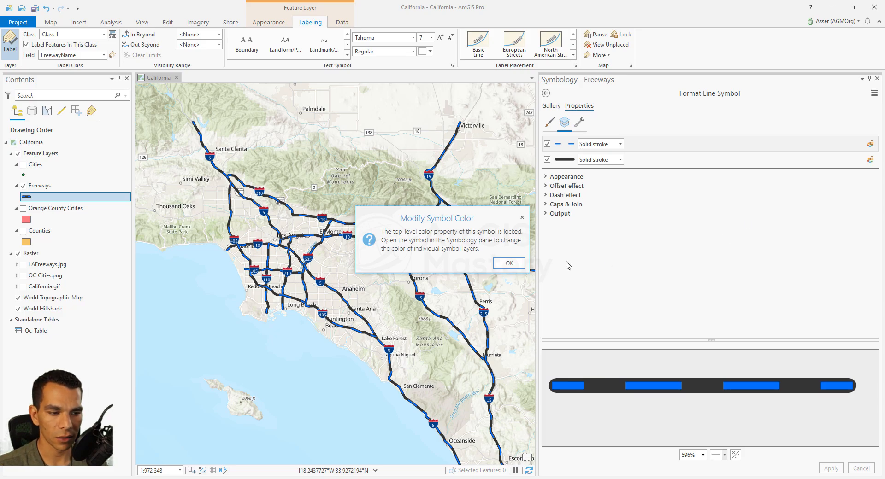
- Unlock the layer colors of both Freeways strokes, apply the symbol, and view the color choices for the layer's symbol without picking one
click(511, 263)
click(871, 163)
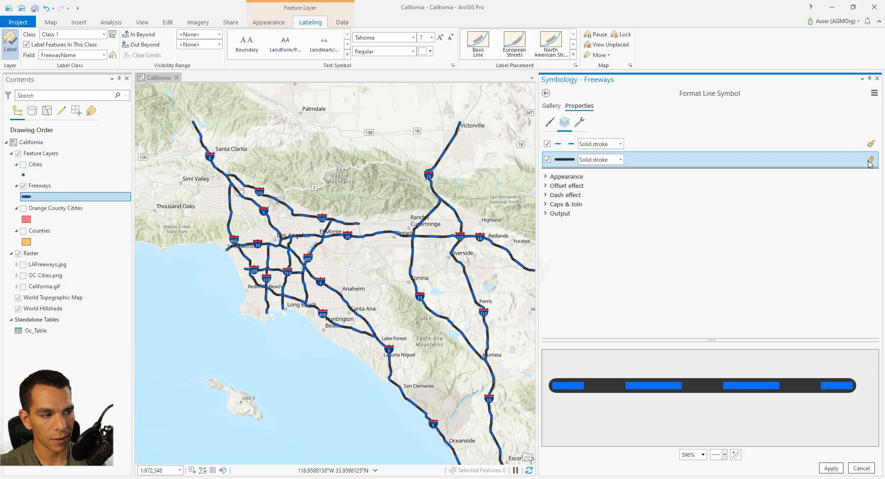
click(831, 468)
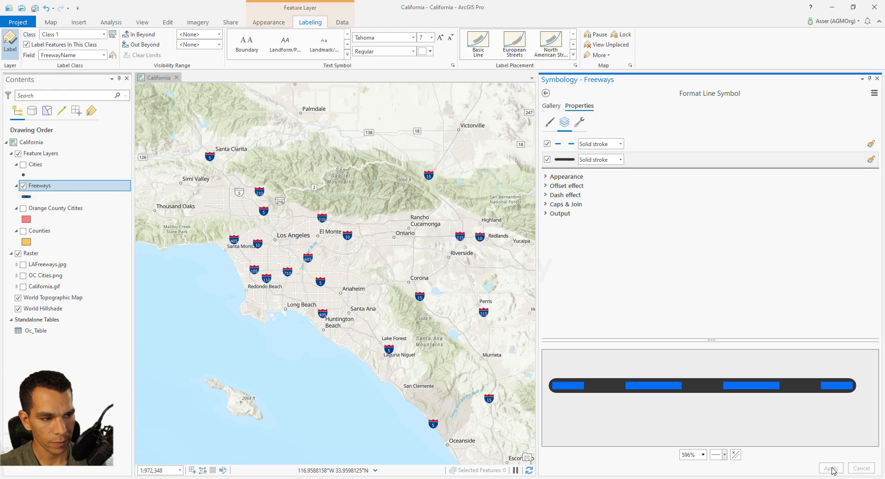
right_click(29, 201)
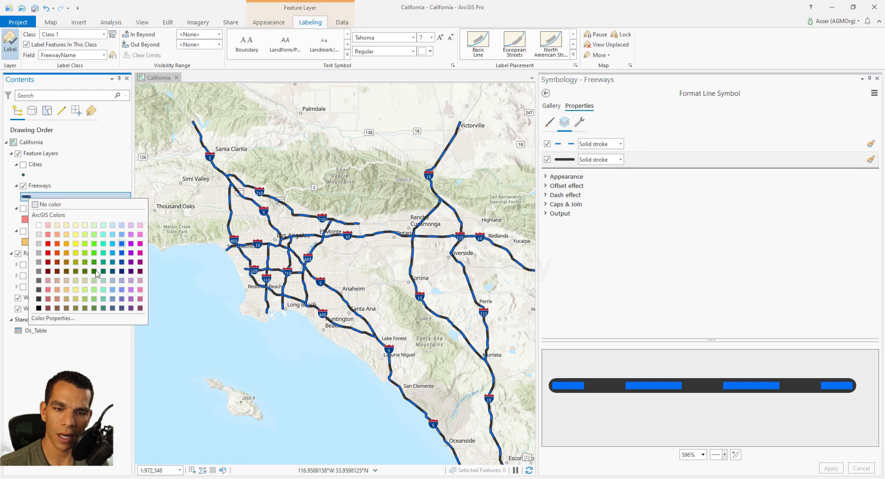
click(87, 388)
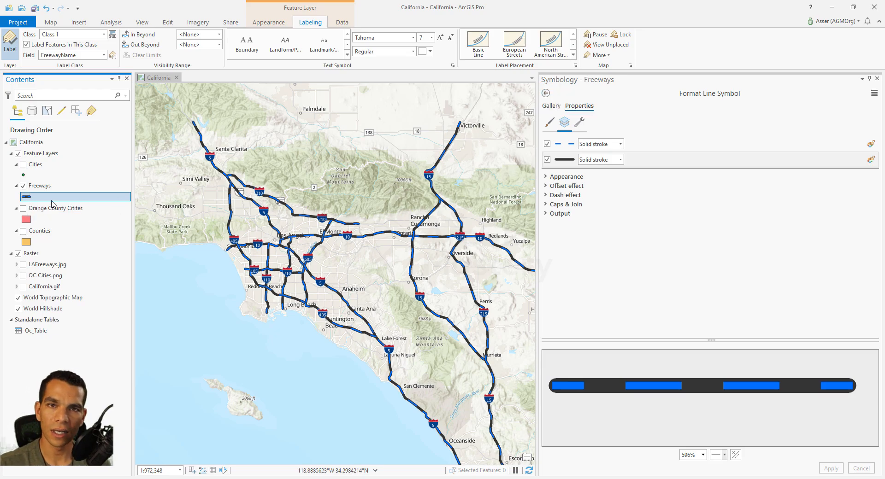
- Open the symbology settings of the Counties layer
click(46, 234)
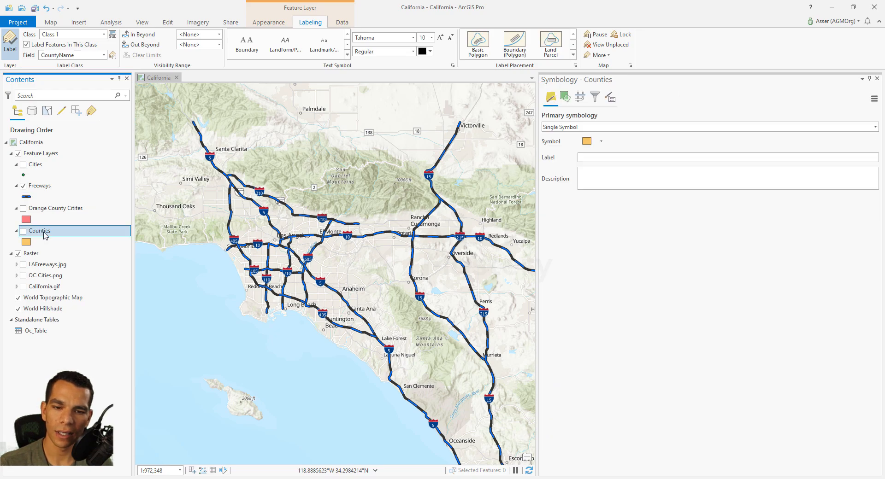
right_click(46, 234)
click(74, 379)
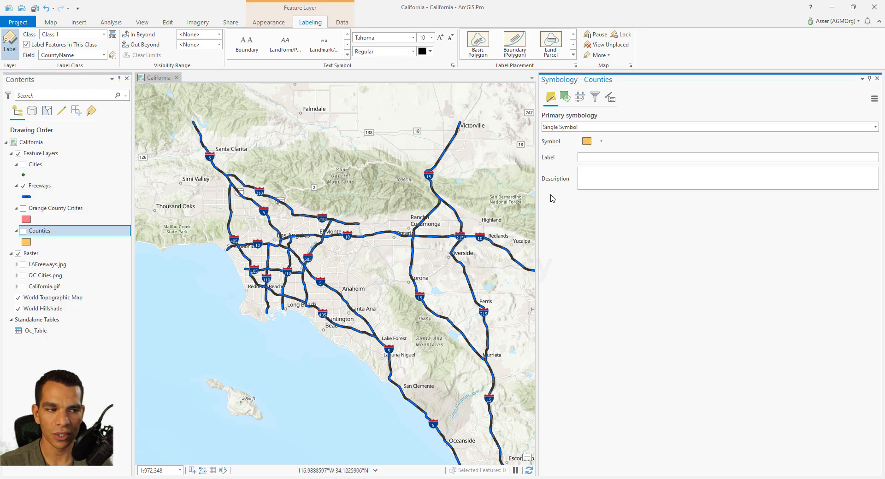